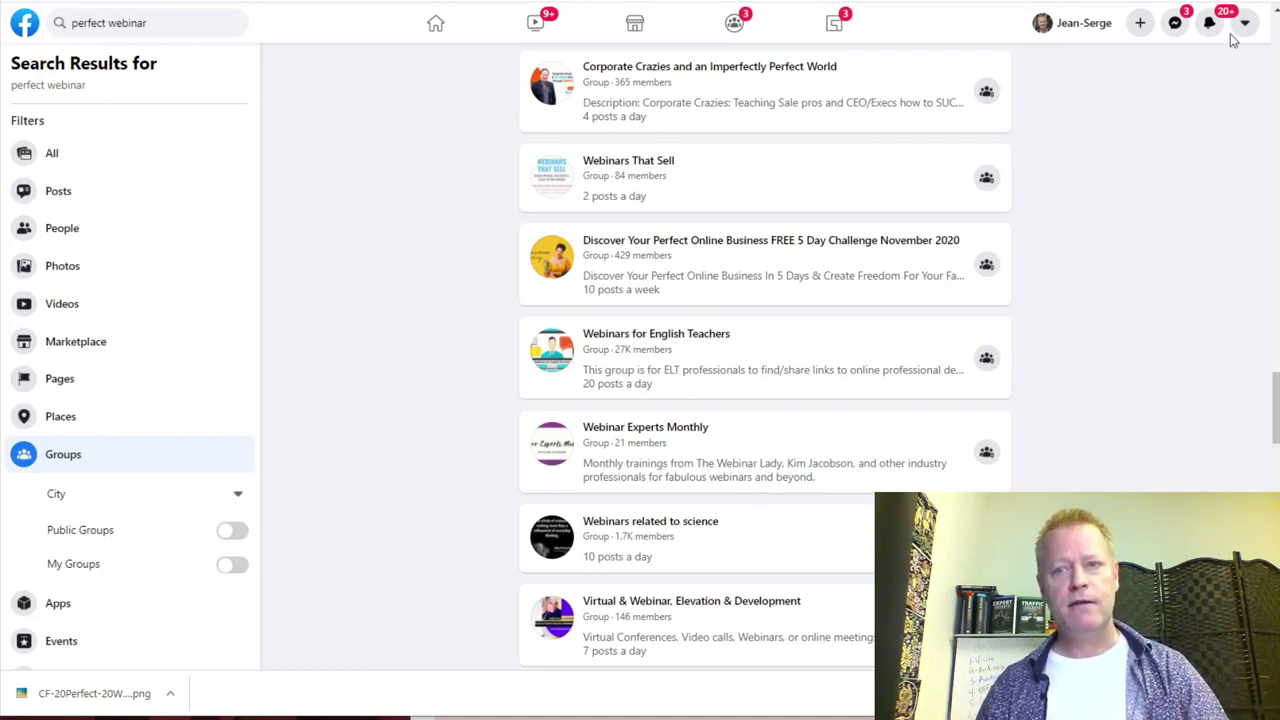
Start creating a new Facebook group and name it "Perfect Webinar Masters"
{"action": "left_click", "coordinate": [1140, 22]}
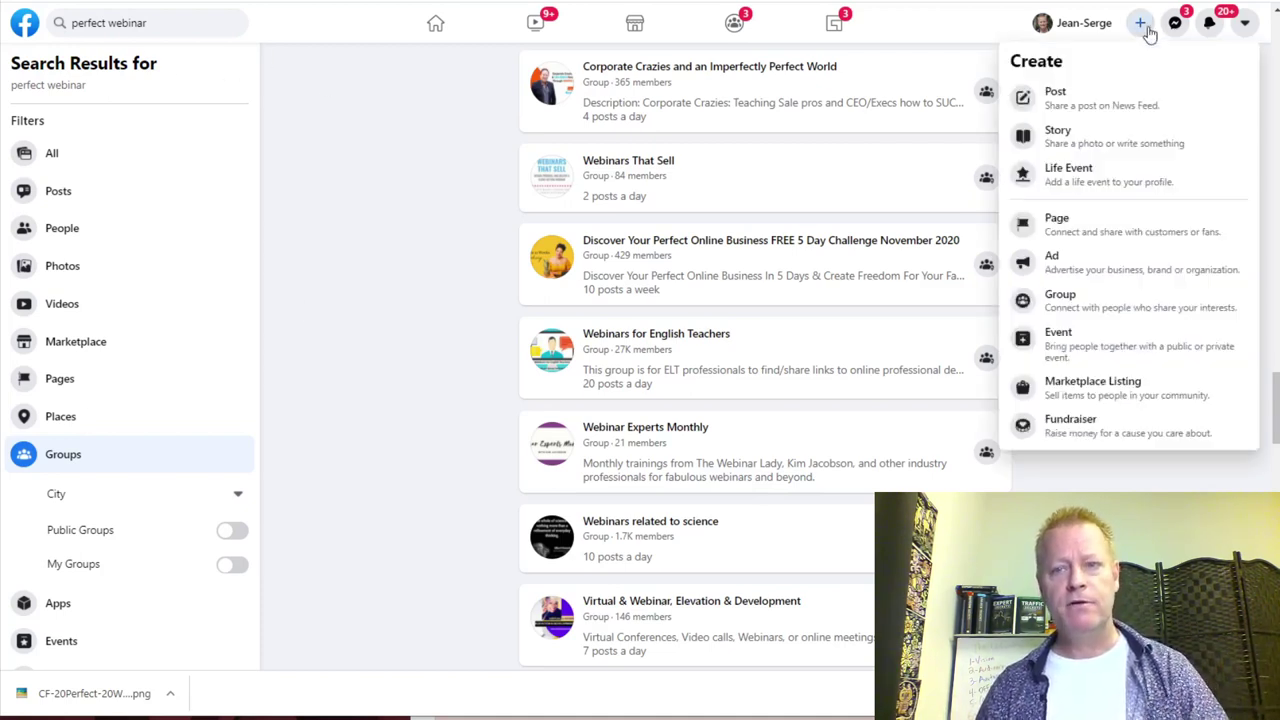
{"action": "left_click", "coordinate": [1080, 306]}
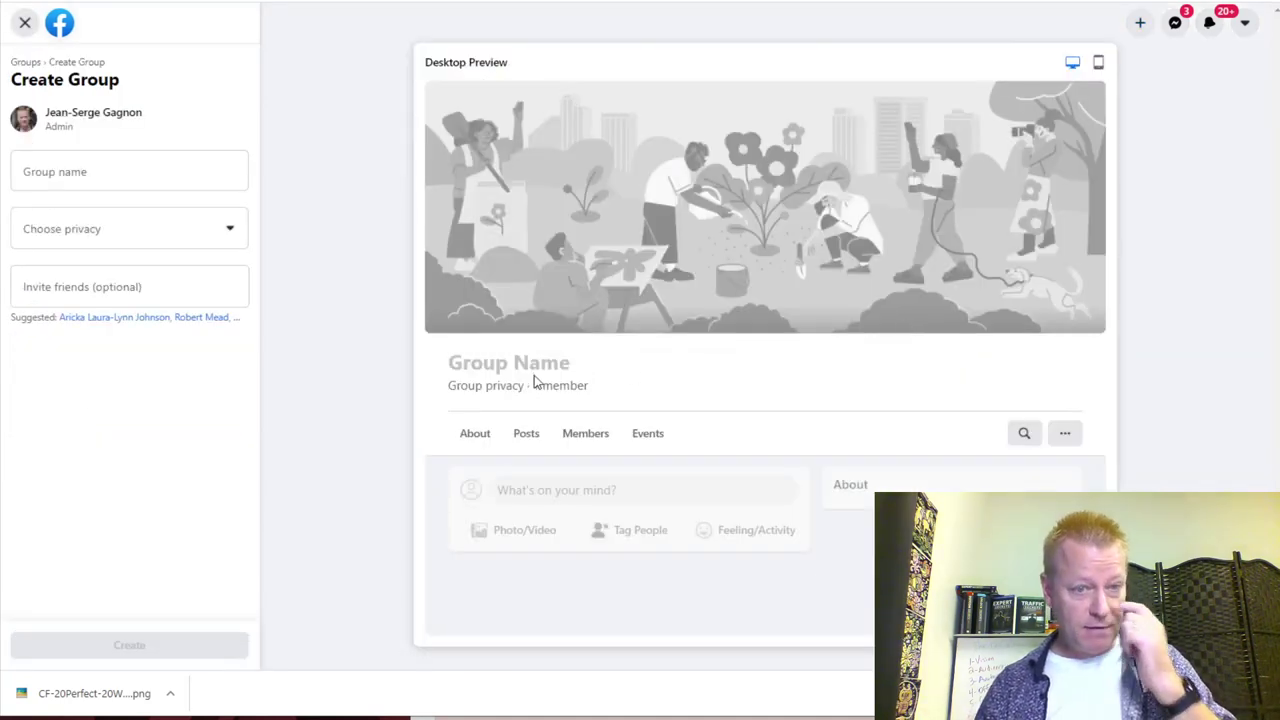
{"action": "left_click", "coordinate": [99, 172]}
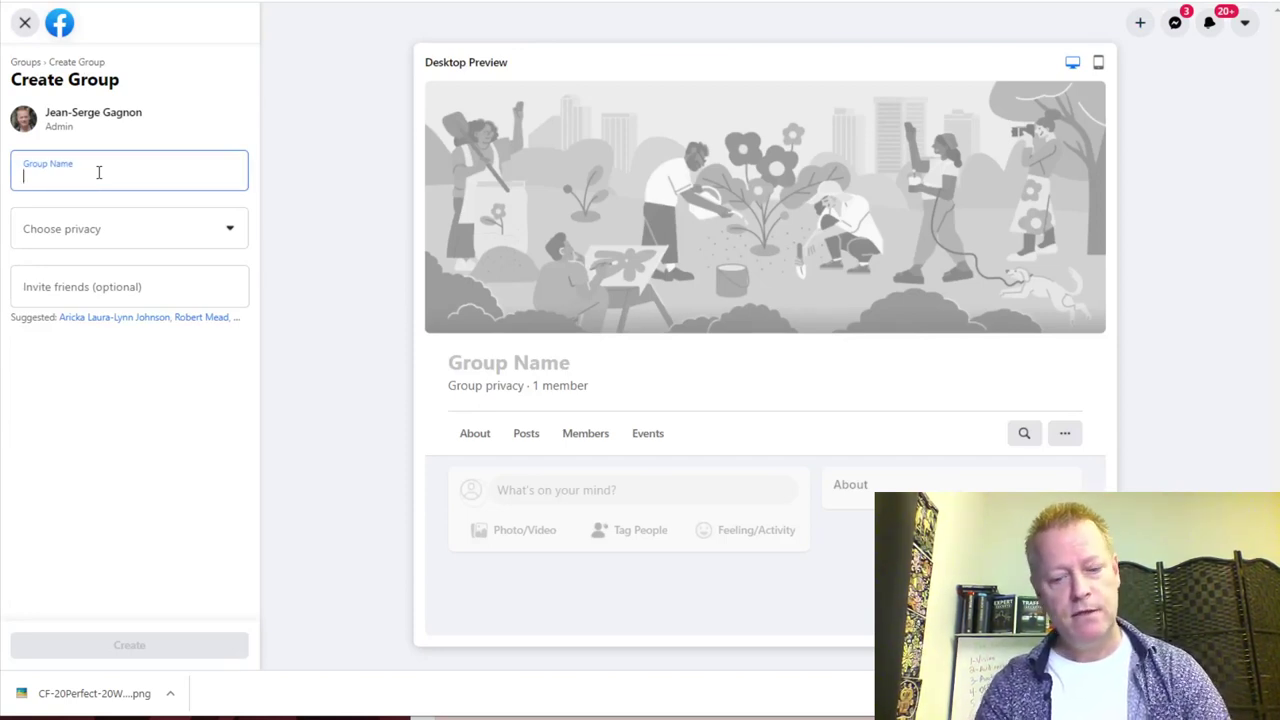
{"action": "type", "text": "Perfect Webinar by Russell Brundon"}
{"action": "key", "text": "BackSpace"}
{"action": "key", "text": "BackSpace"}
{"action": "key", "text": "BackSpace"}
{"action": "type", "text": "son Masters"}
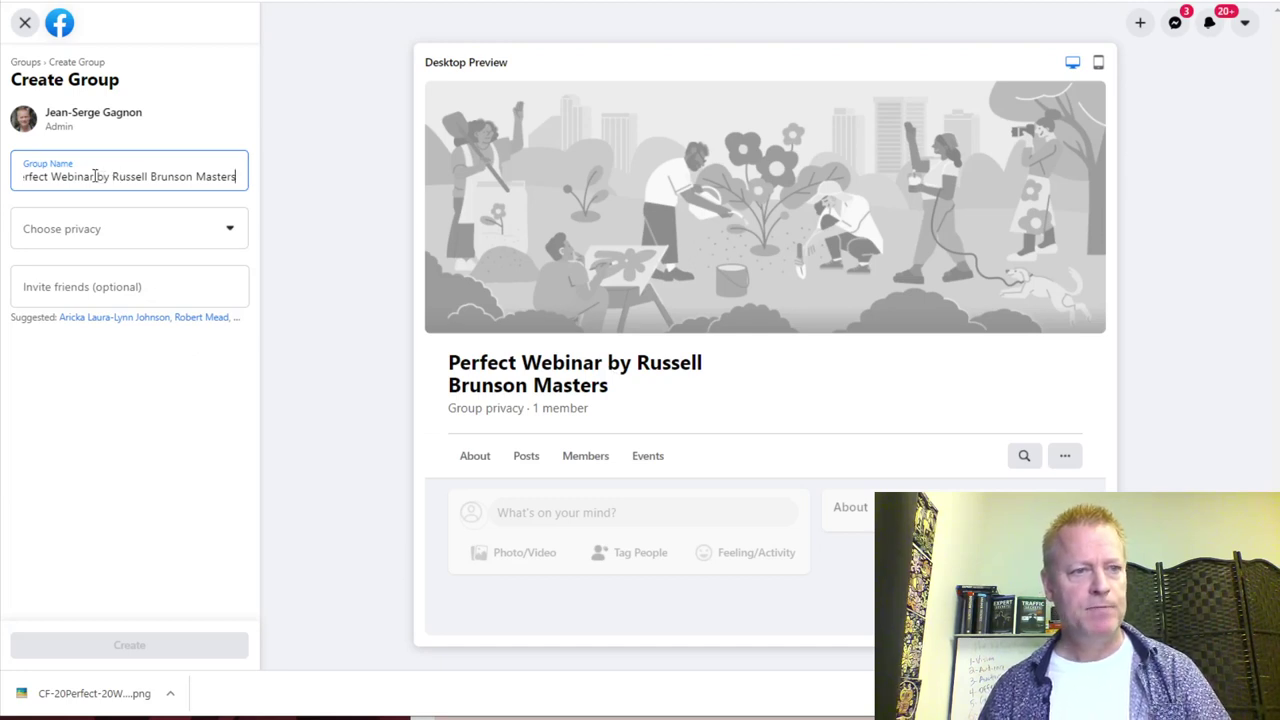
{"action": "left_click_drag", "start_coordinate": [95, 176], "coordinate": [195, 176]}
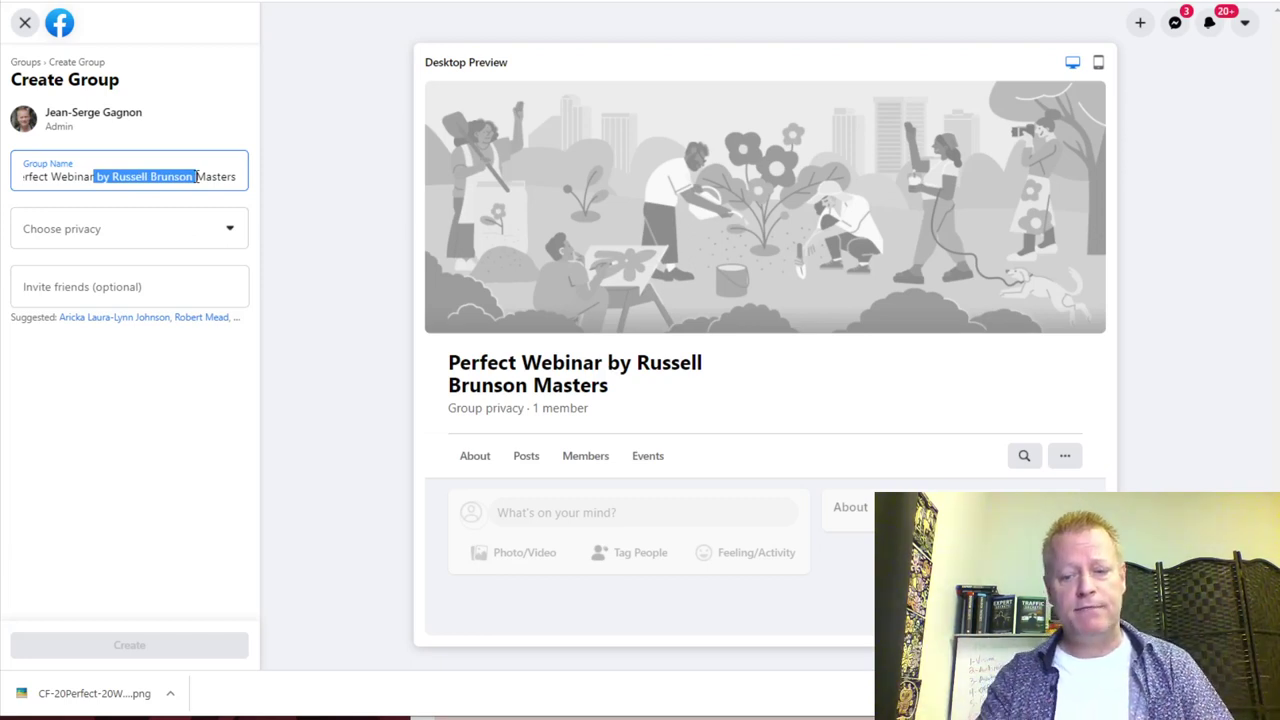
{"action": "key", "text": "BackSpace"}
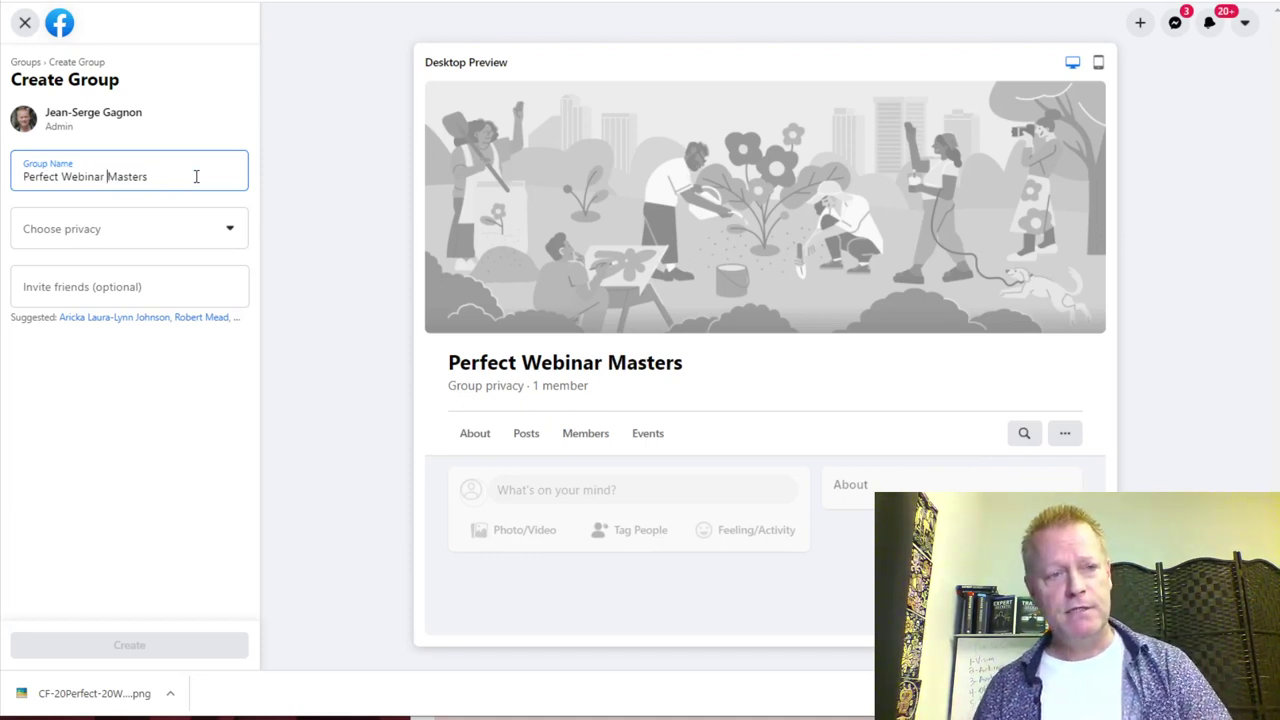
Set the new group's privacy to Private and review the Visible and Hidden options for whether it can be found
{"action": "left_click", "coordinate": [111, 231]}
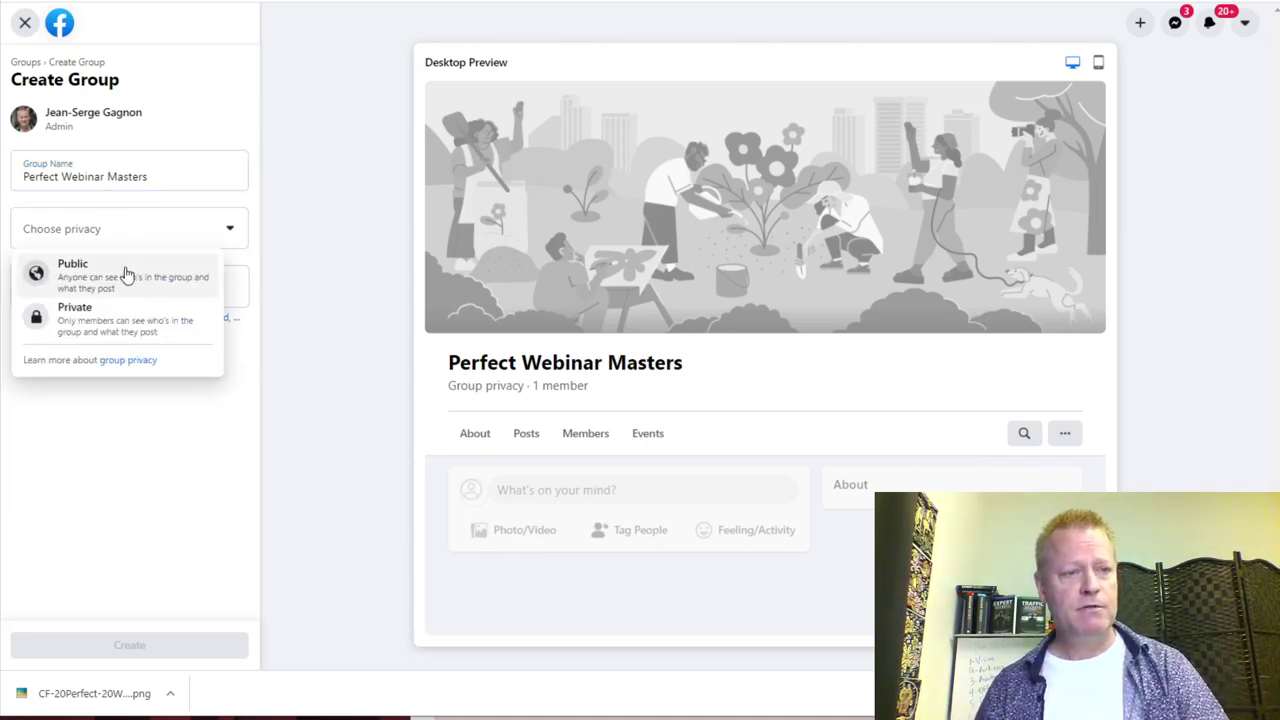
{"action": "left_click", "coordinate": [109, 320]}
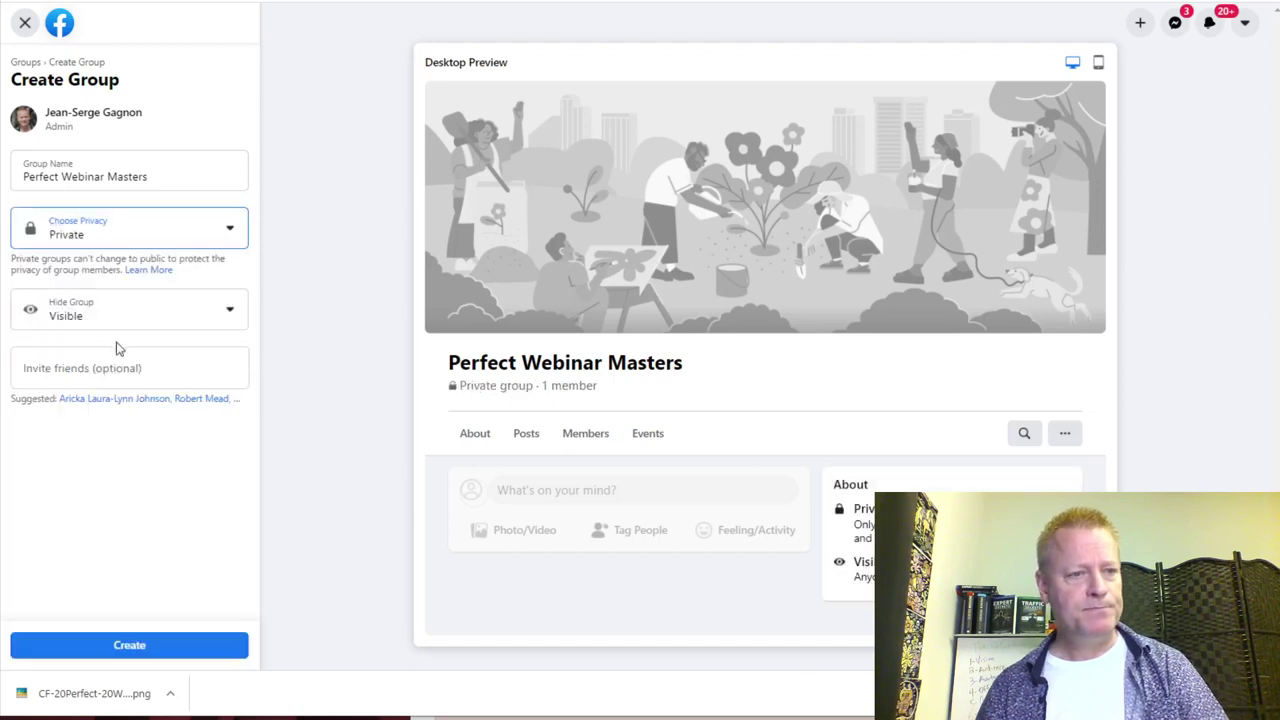
{"action": "left_click", "coordinate": [129, 305]}
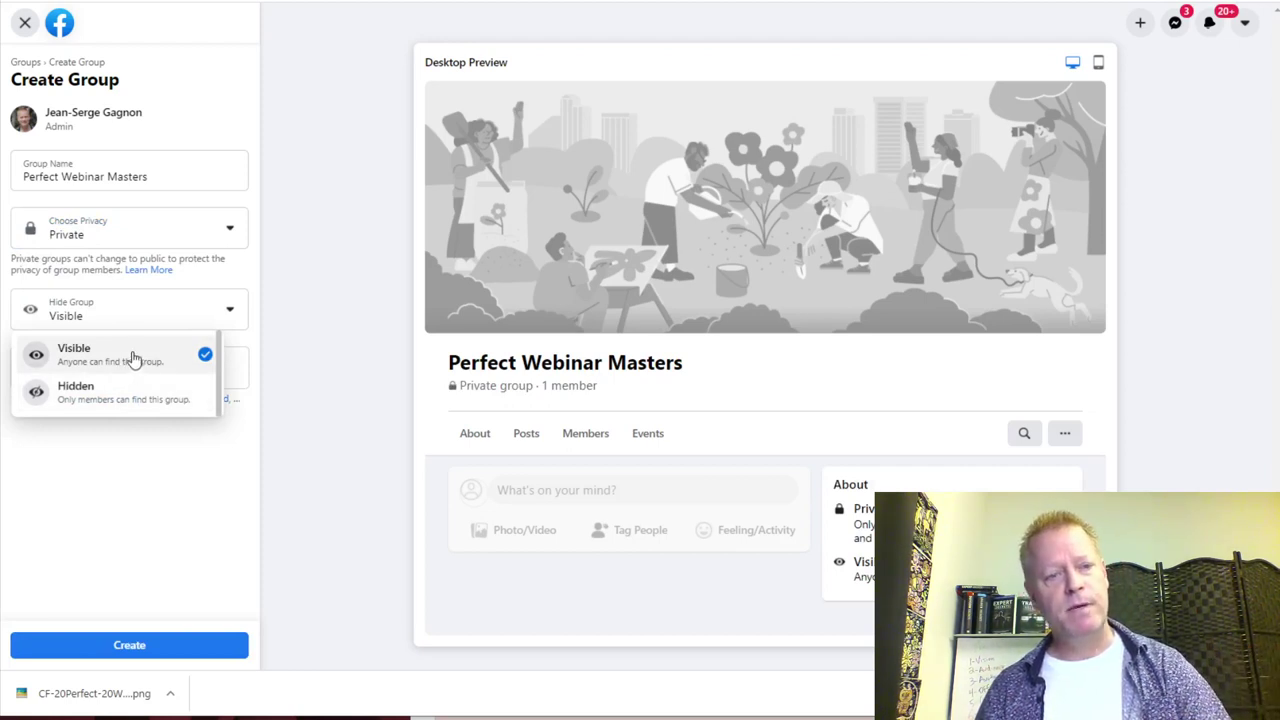
{"action": "left_click", "coordinate": [148, 480]}
Add two suggested friends to the group's invitations, the fifth one listed and the first one listed
{"action": "left_click", "coordinate": [117, 371]}
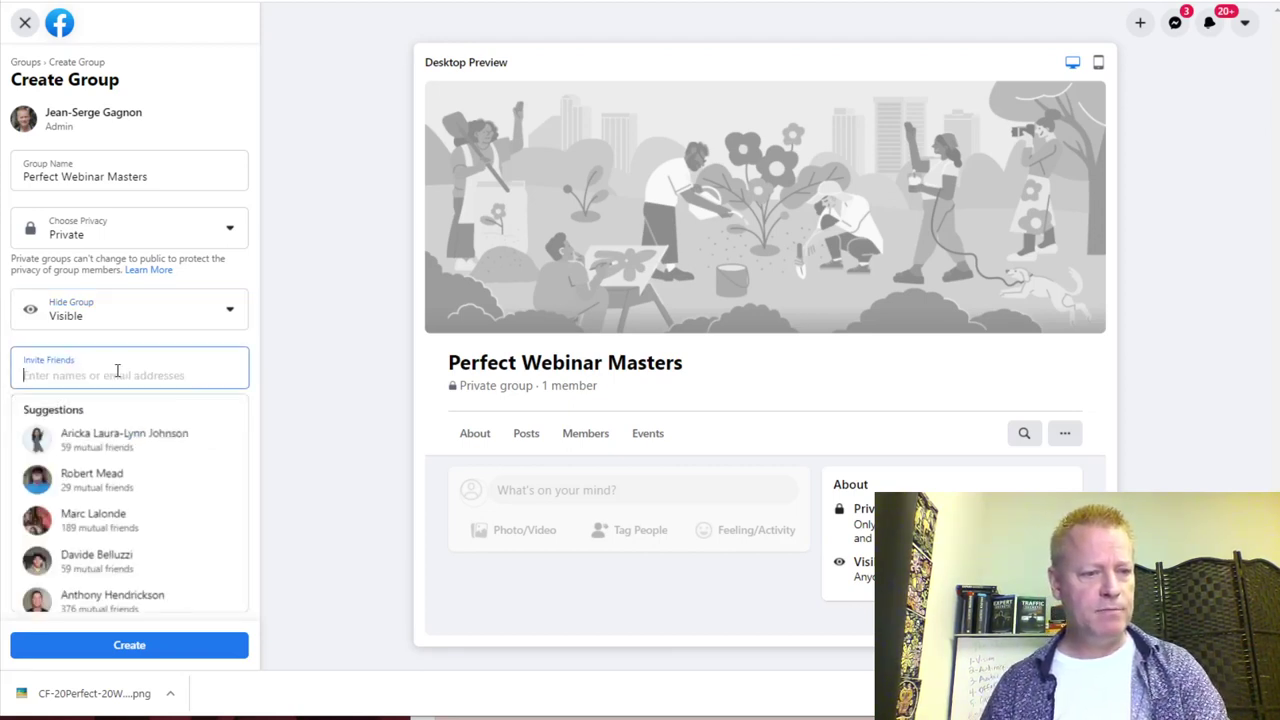
{"action": "left_click", "coordinate": [101, 597]}
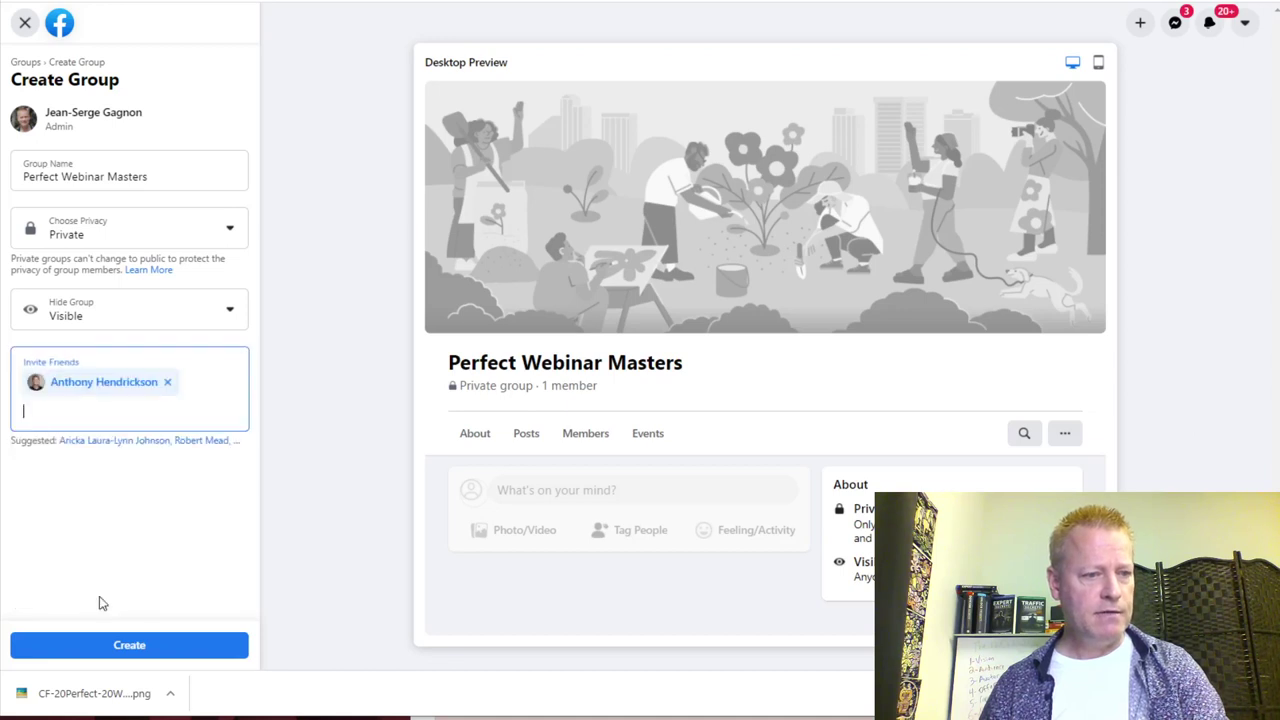
{"action": "left_click", "coordinate": [142, 420]}
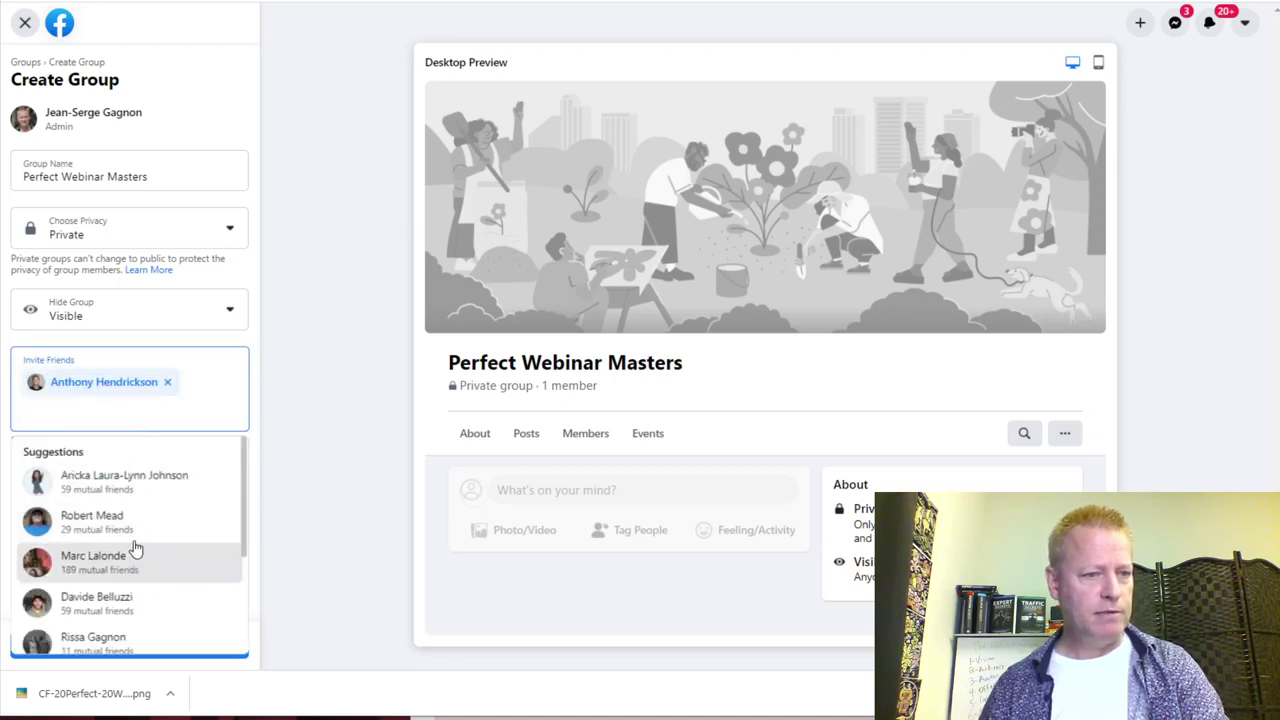
{"action": "left_click", "coordinate": [134, 486]}
Search for a third friend by first name and add the first match to the group's invitations
{"action": "left_click", "coordinate": [127, 446]}
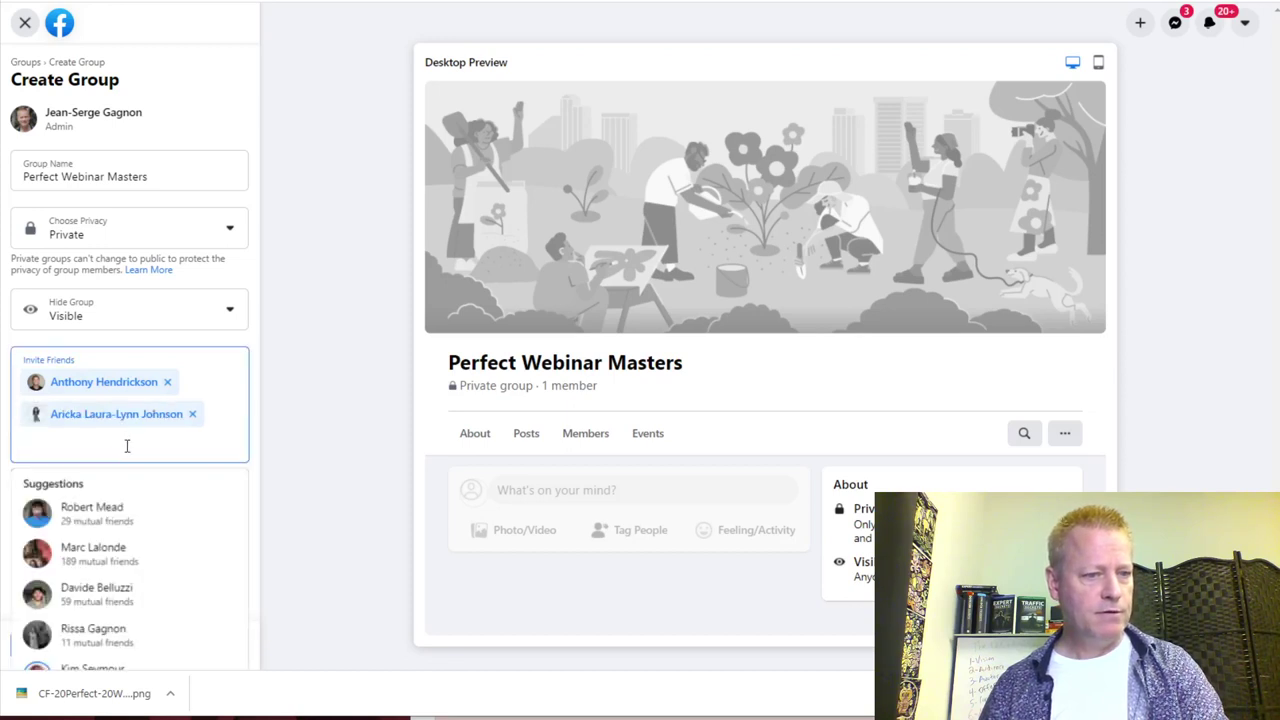
{"action": "scroll", "coordinate": [151, 543], "scroll_direction": "down", "scroll_amount": 2}
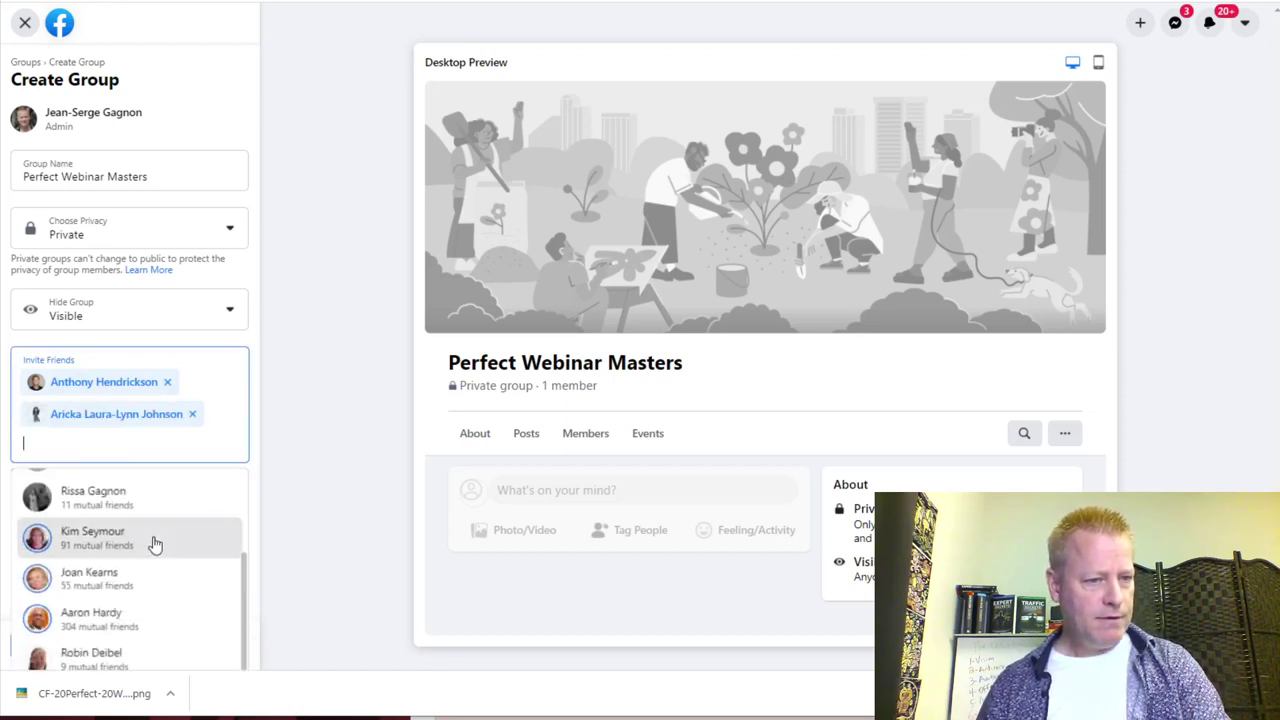
{"action": "type", "text": "y"}
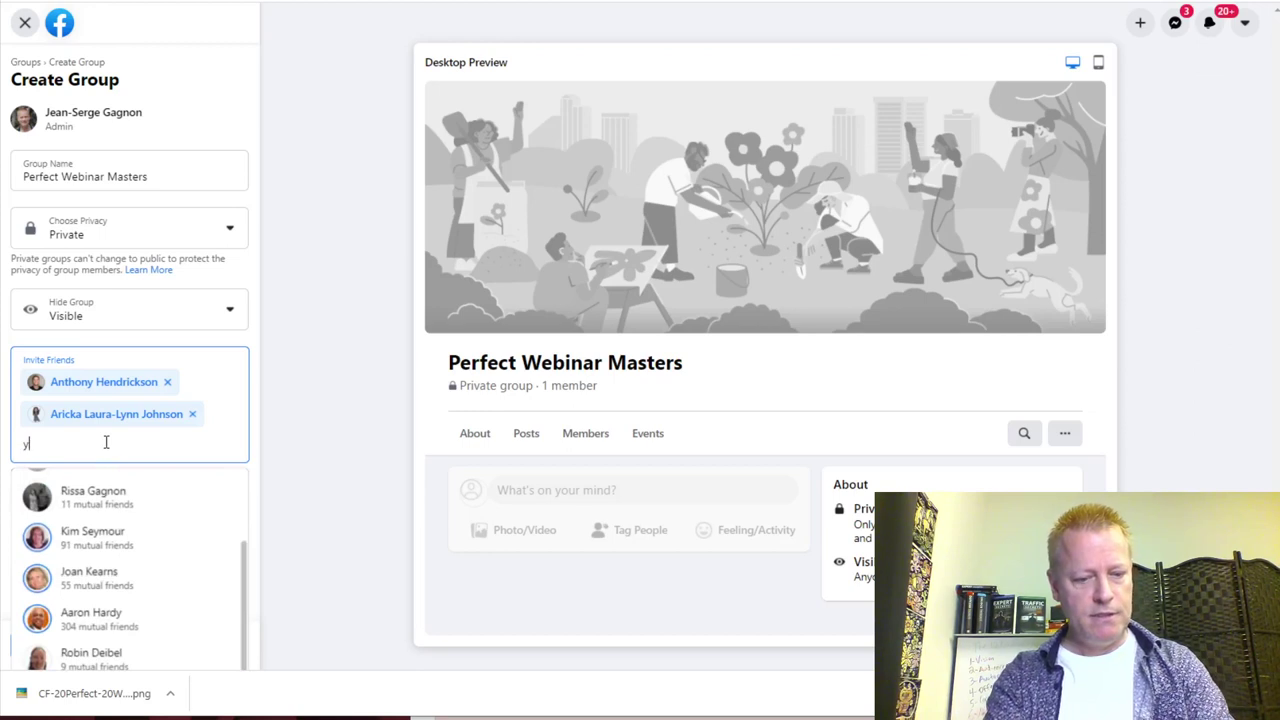
{"action": "type", "text": "esm"}
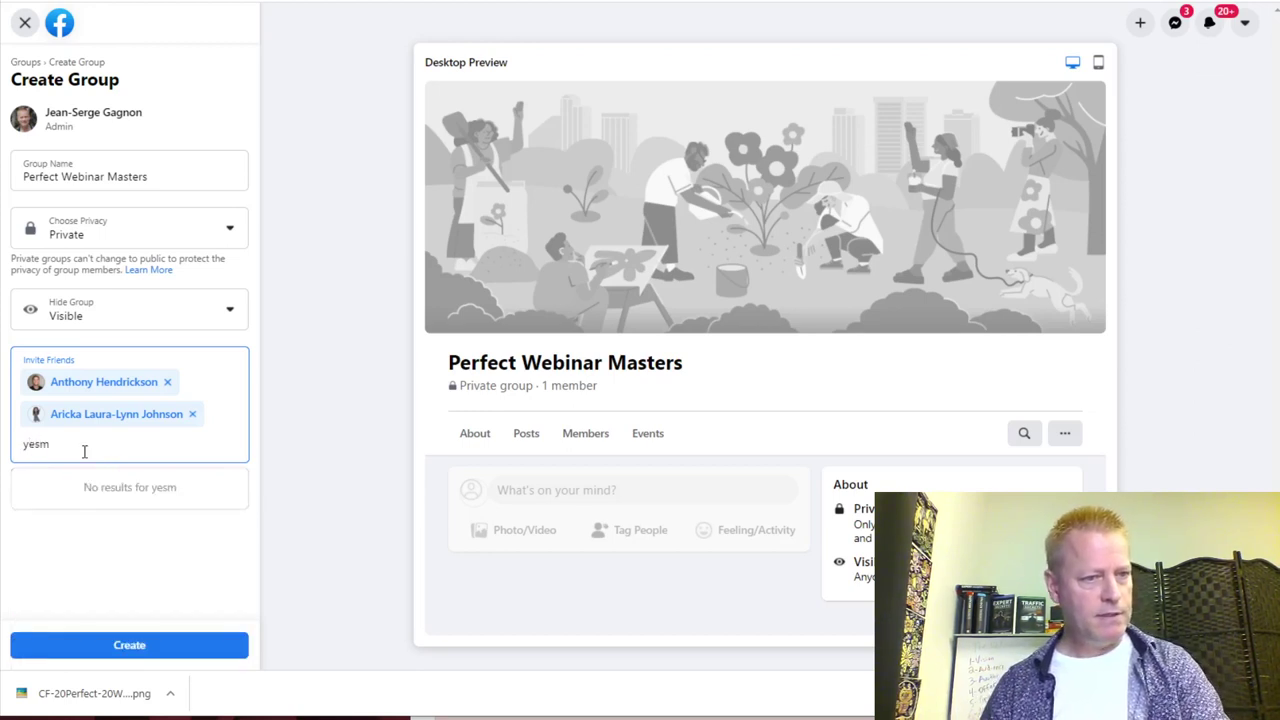
{"action": "key", "text": "BackSpace"}
{"action": "key", "text": "BackSpace"}
{"action": "key", "text": "BackSpace"}
{"action": "type", "text": "esm"}
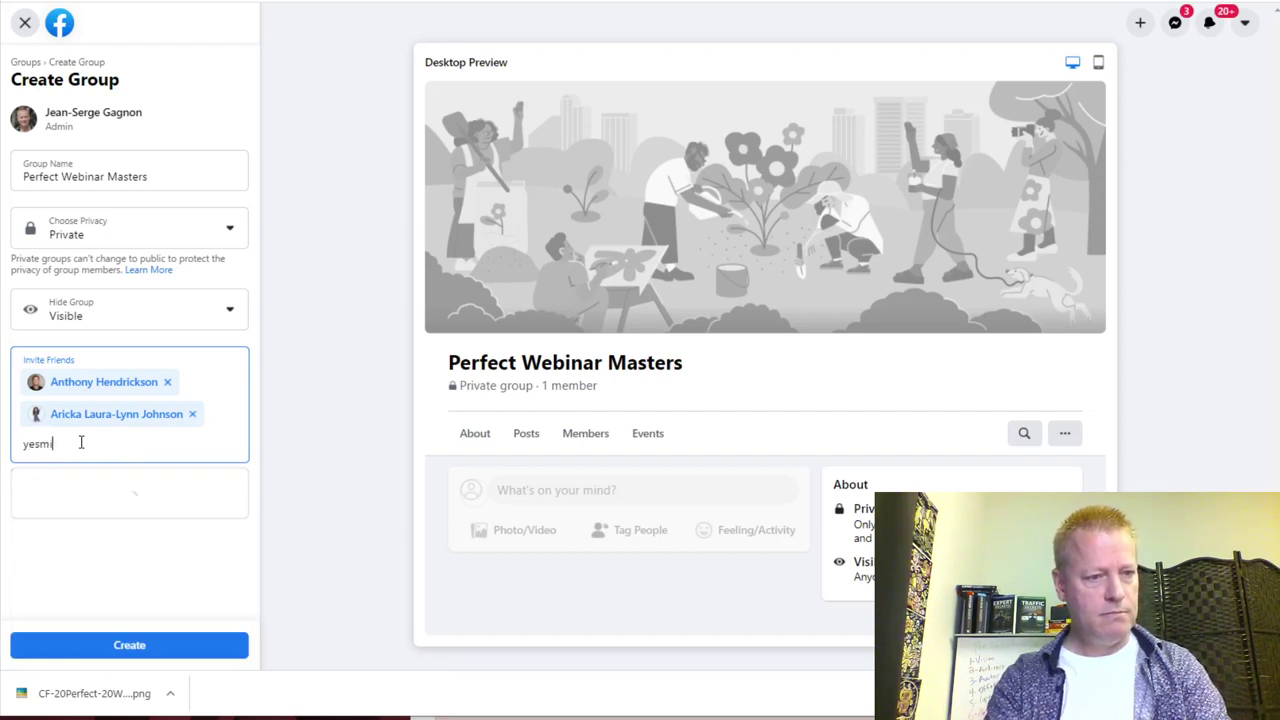
{"action": "type", "text": "i"}
{"action": "key", "text": "BackSpace"}
{"action": "key", "text": "BackSpace"}
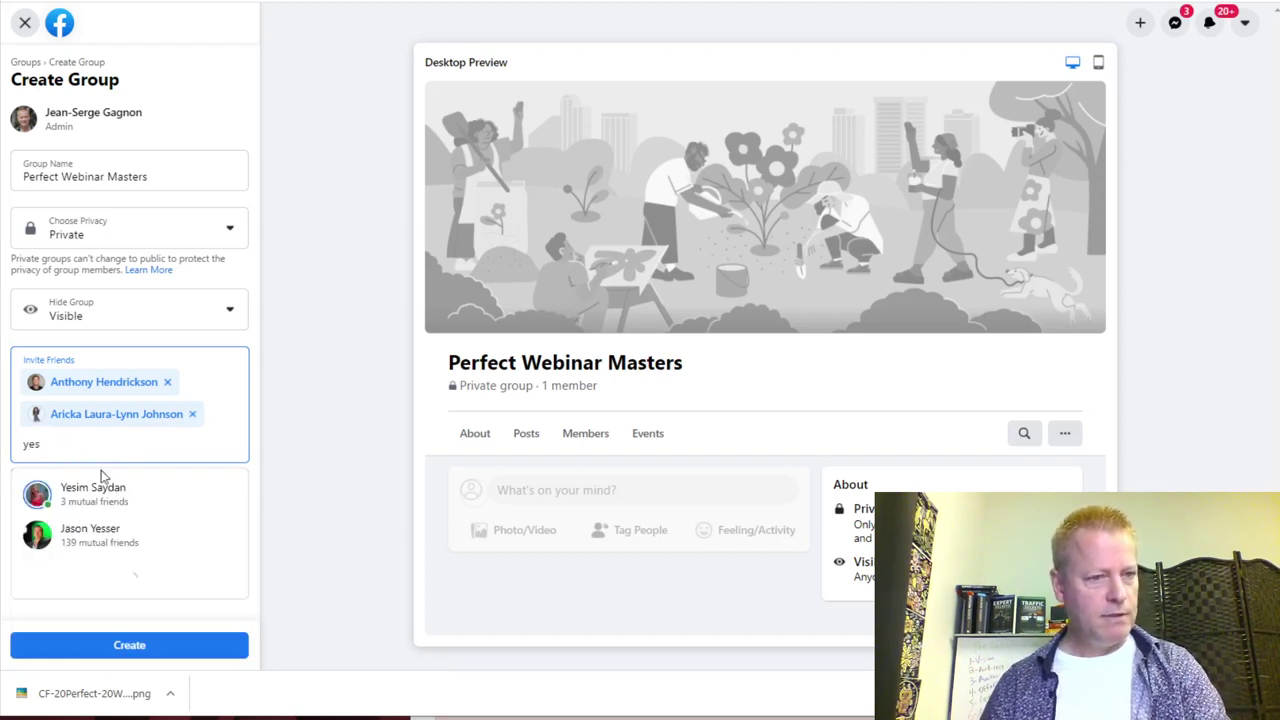
{"action": "left_click", "coordinate": [85, 505]}
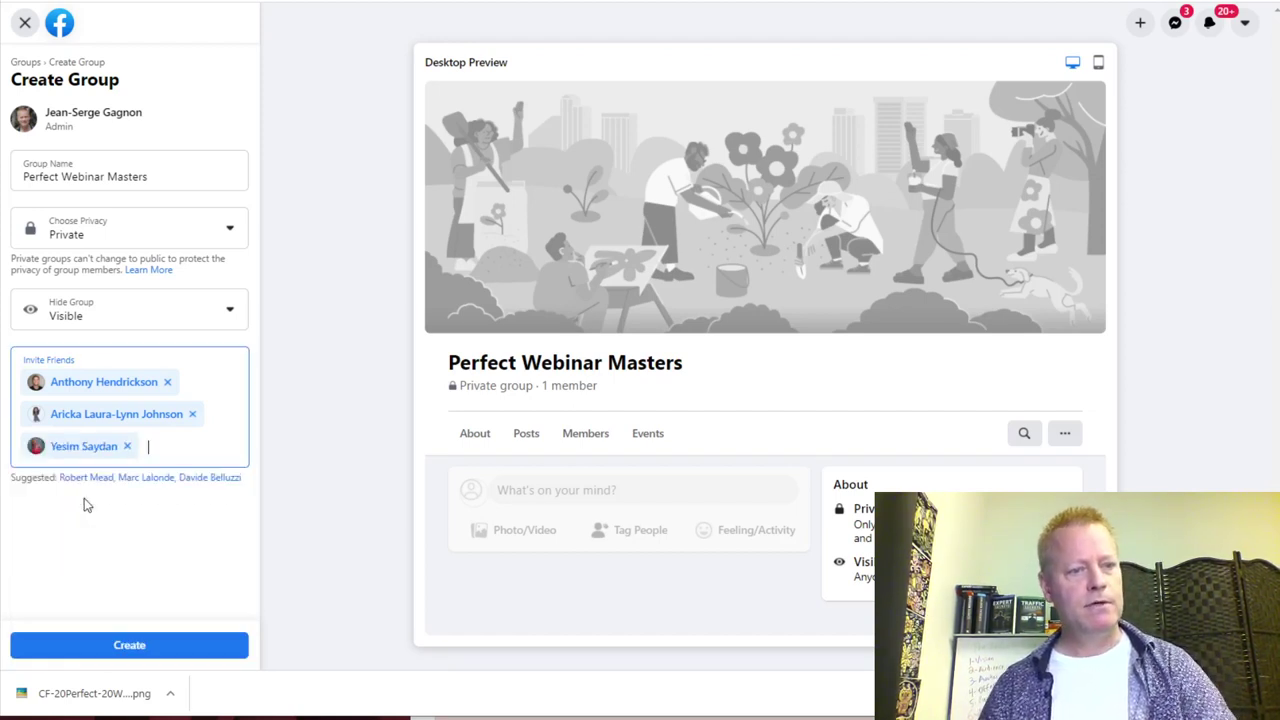
{"action": "left_click", "coordinate": [155, 447]}
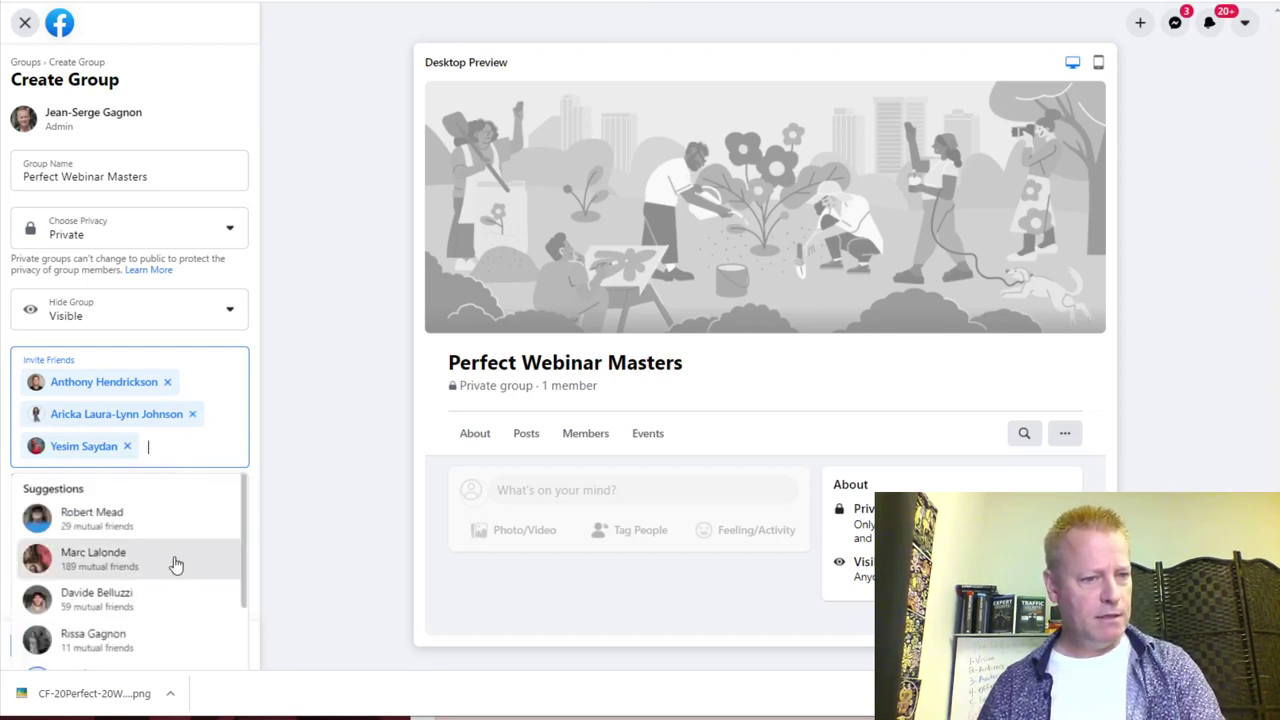
{"action": "scroll", "coordinate": [172, 563], "scroll_direction": "down", "scroll_amount": 2}
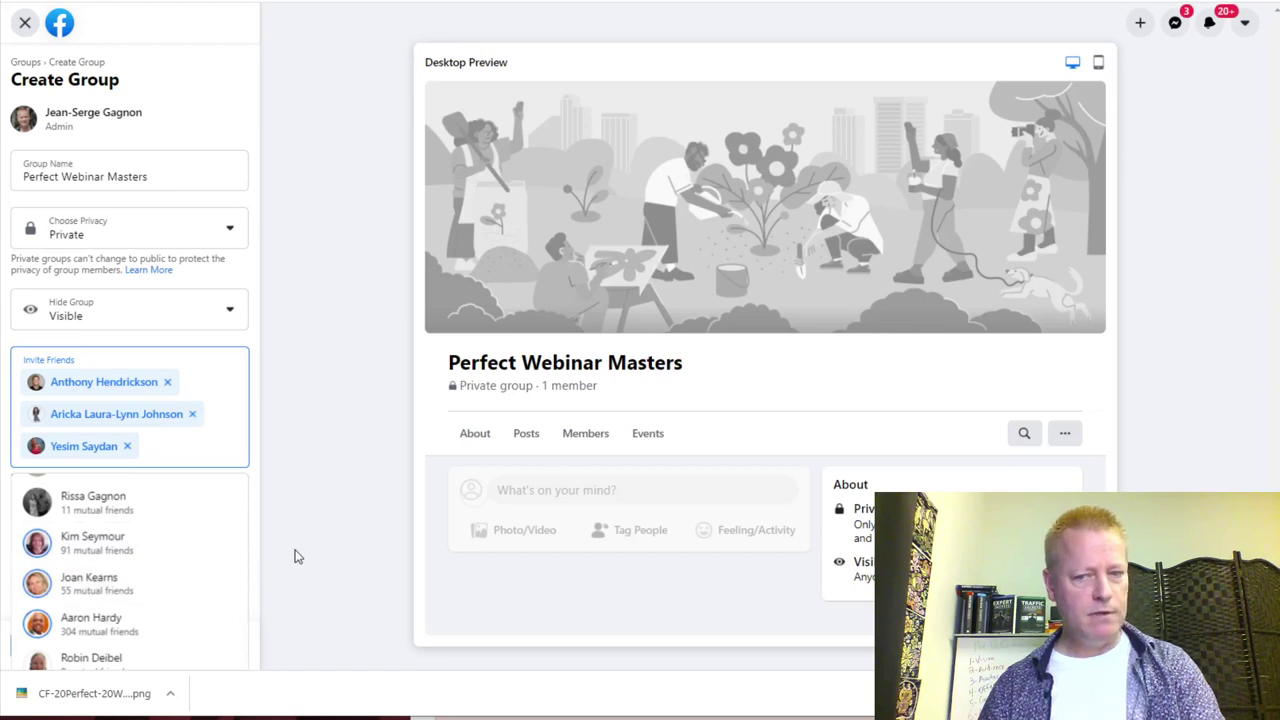
{"action": "left_click", "coordinate": [171, 451]}
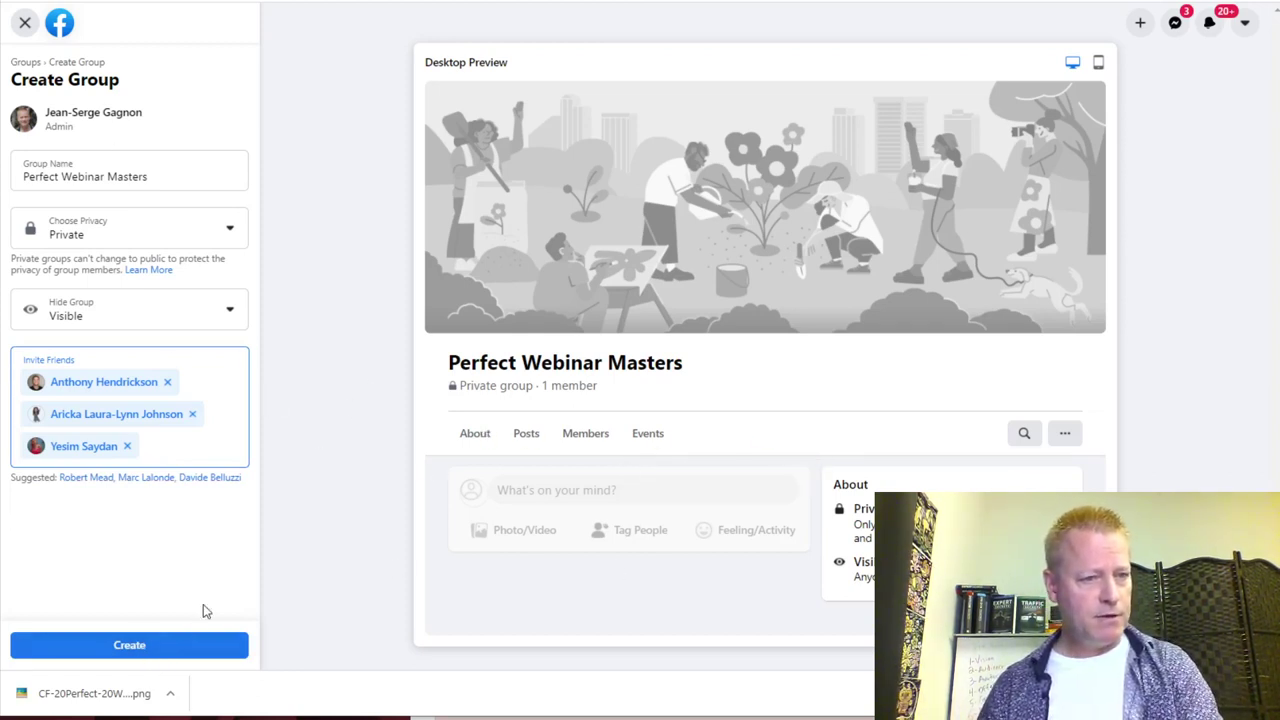
{"action": "left_click", "coordinate": [142, 648]}
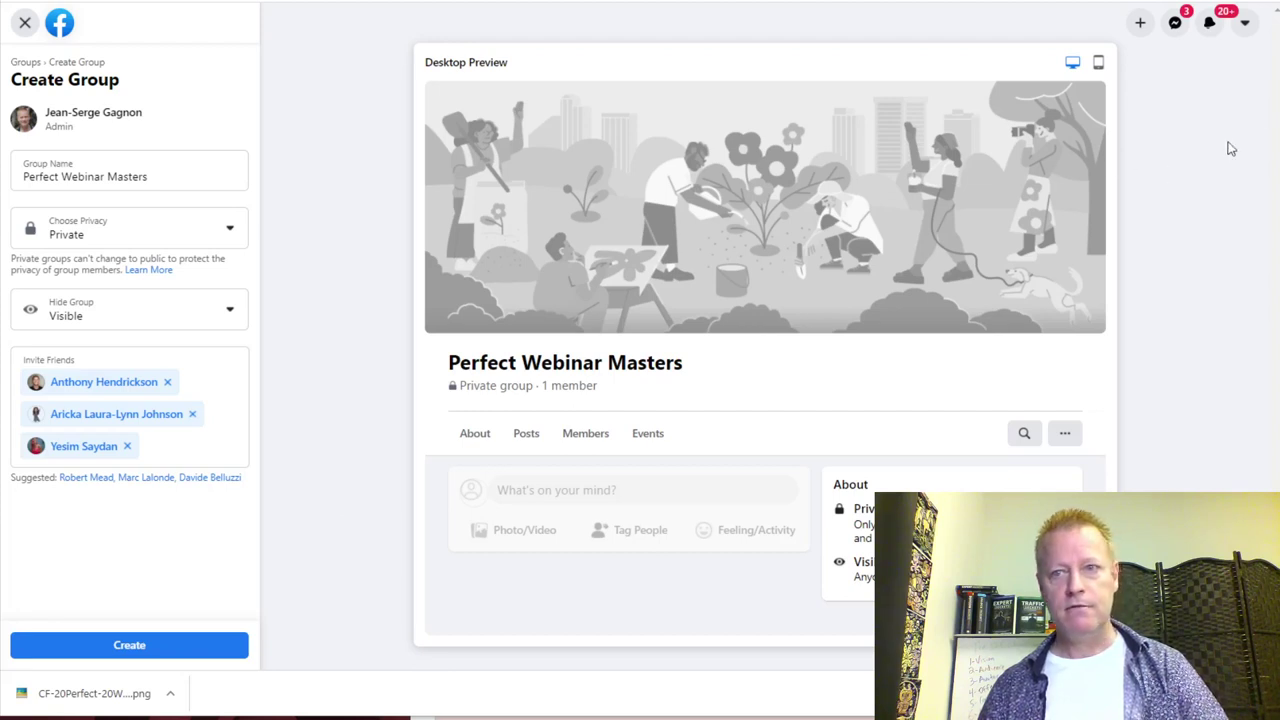
{"action": "left_click", "coordinate": [137, 650]}
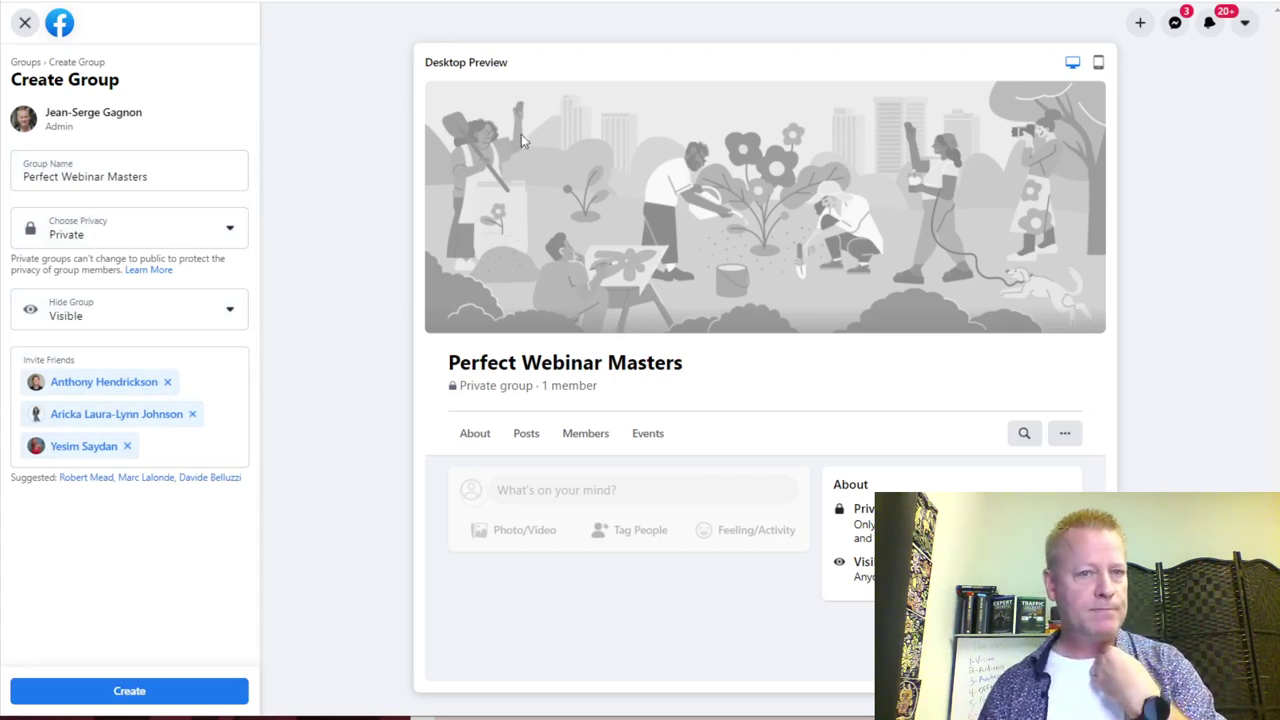
Preview the group page in its mobile layout and return to the desktop preview
{"action": "left_click", "coordinate": [1098, 62]}
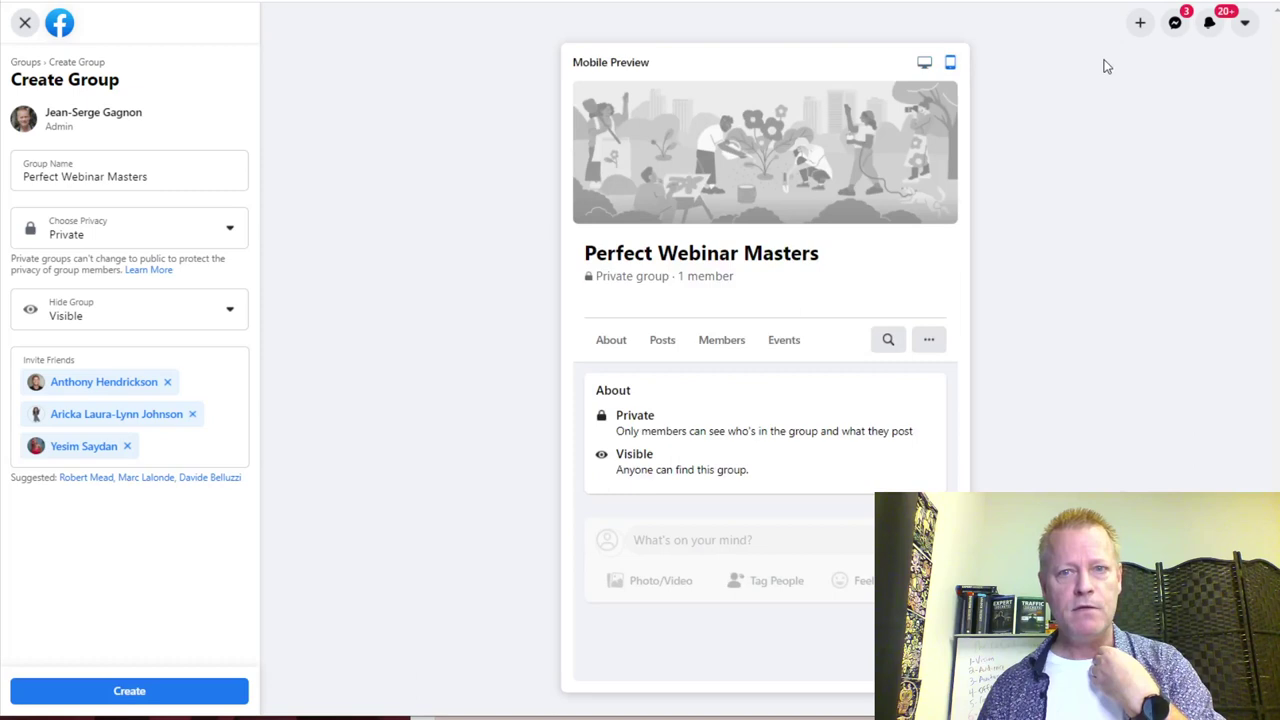
{"action": "left_click", "coordinate": [925, 64]}
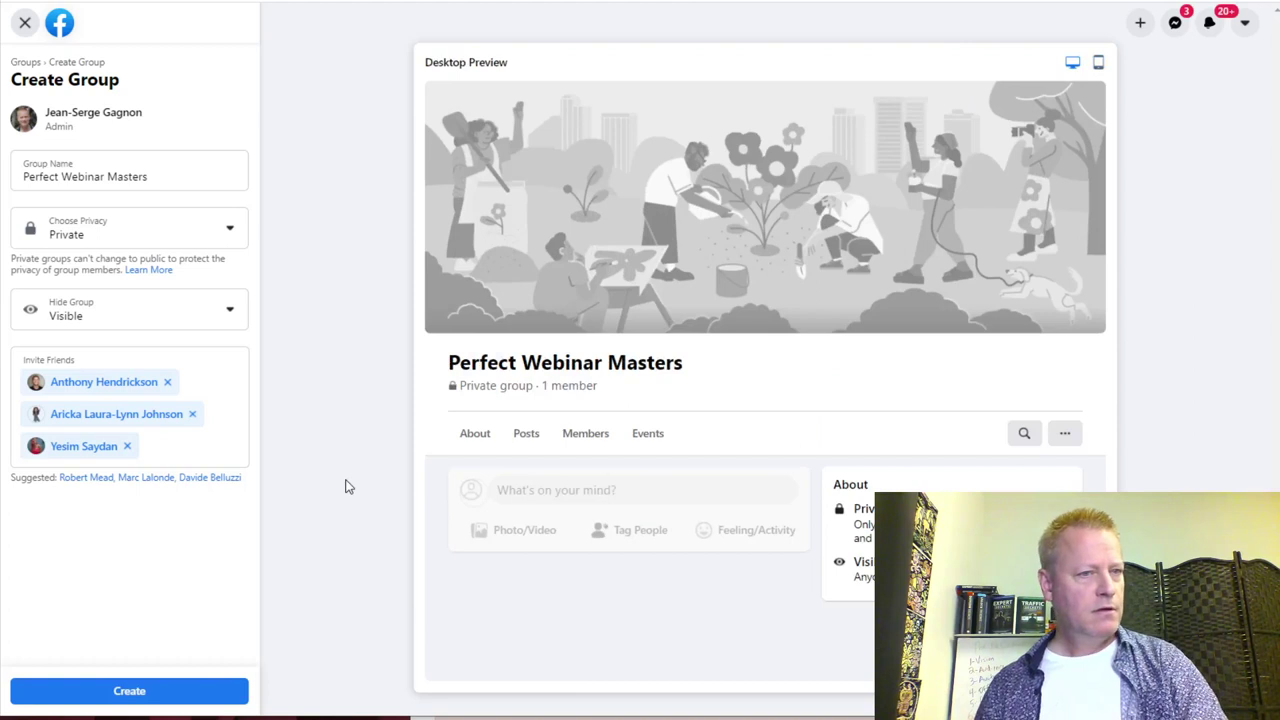
Rename the group to "Become a Perfect Webinar Master" and create it
{"action": "left_click", "coordinate": [62, 177]}
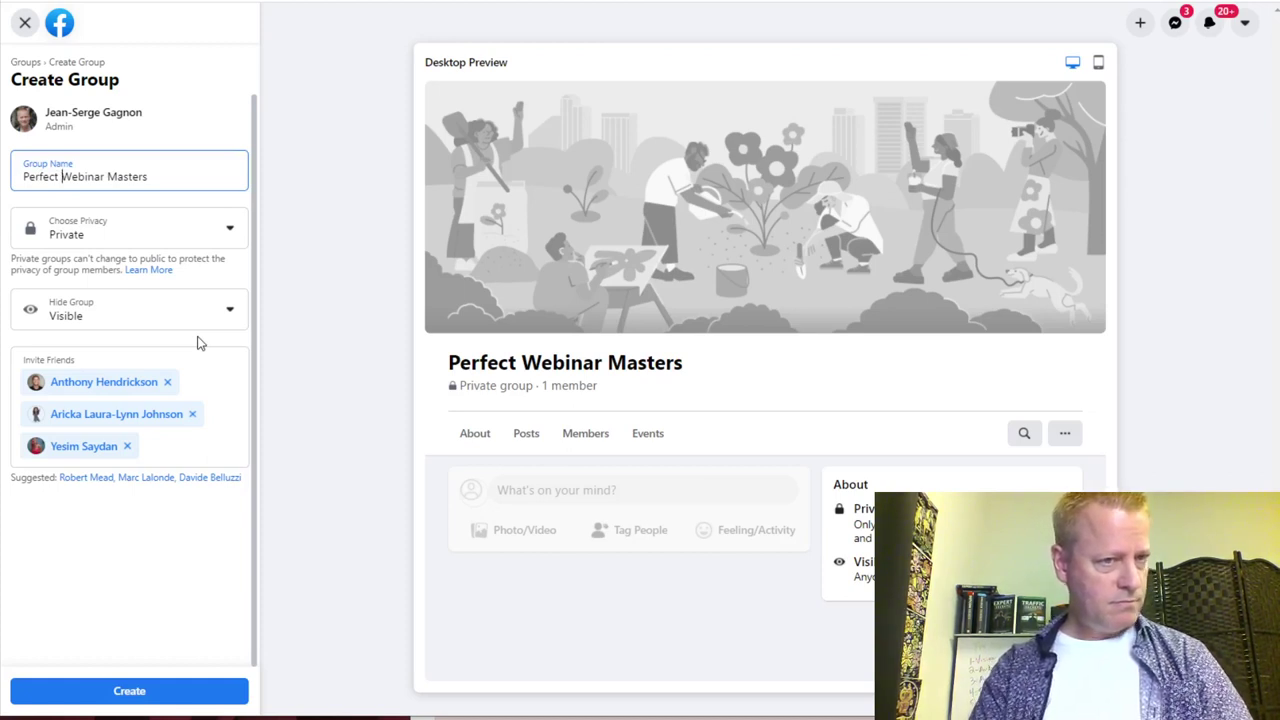
{"action": "key", "text": "BackSpace"}
{"action": "key", "text": "BackSpace"}
{"action": "key", "text": "BackSpace"}
{"action": "key", "text": "BackSpace"}
{"action": "key", "text": "BackSpace"}
{"action": "key", "text": "BackSpace"}
{"action": "key", "text": "BackSpace"}
{"action": "key", "text": "BackSpace"}
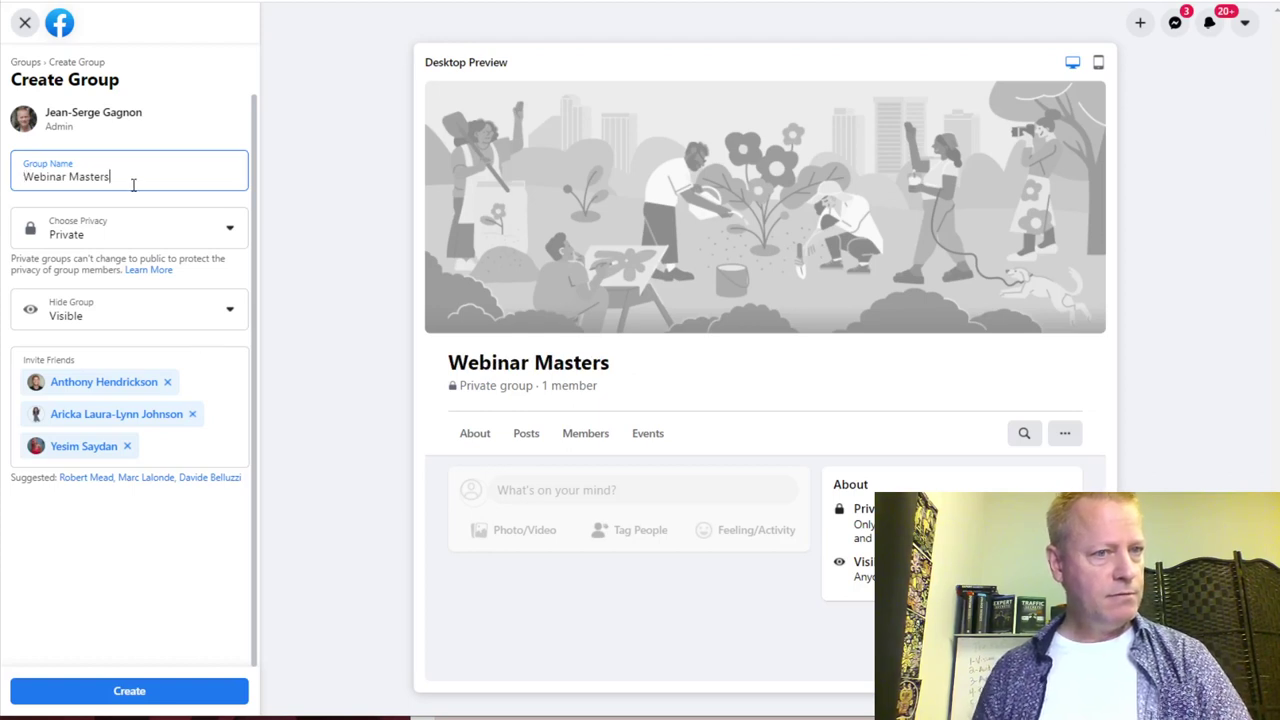
{"action": "key", "text": "BackSpace"}
{"action": "key", "text": "BackSpace"}
{"action": "key", "text": "BackSpace"}
{"action": "key", "text": "BackSpace"}
{"action": "key", "text": "BackSpace"}
{"action": "key", "text": "BackSpace"}
{"action": "key", "text": "BackSpace"}
{"action": "key", "text": "BackSpace"}
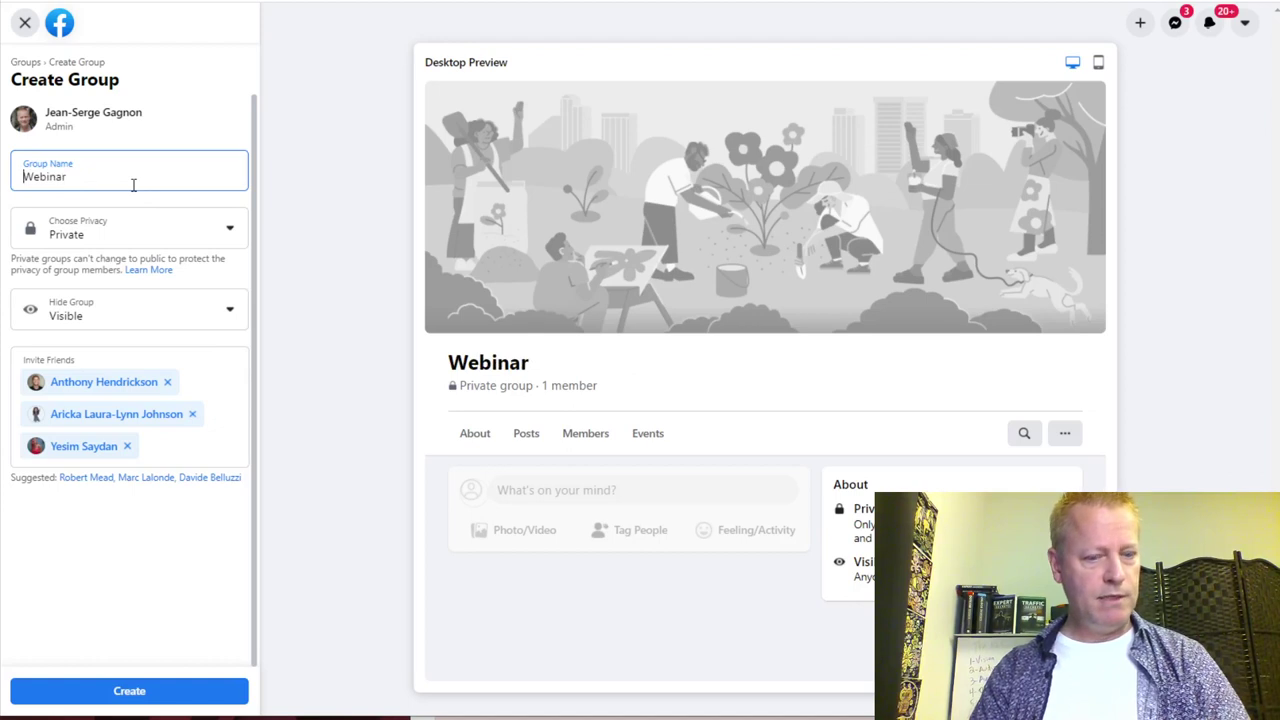
{"action": "type", "text": "Become a Webinar "}
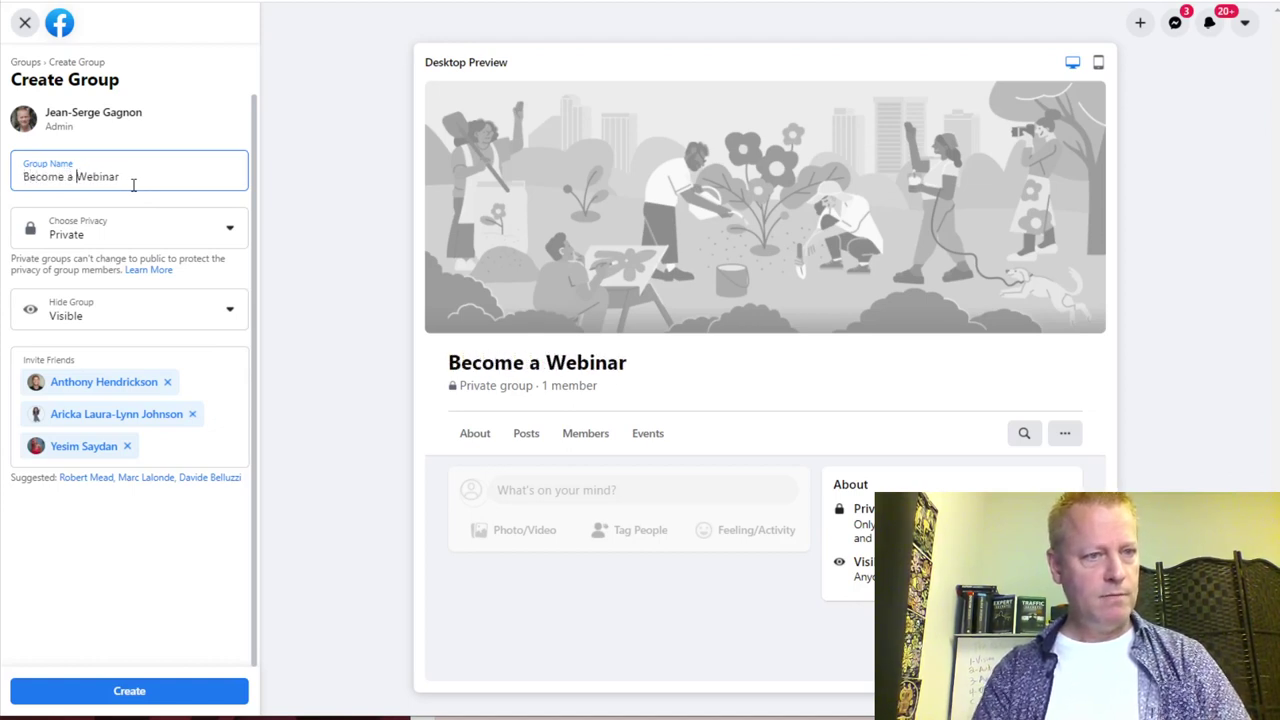
{"action": "type", "text": "Master"}
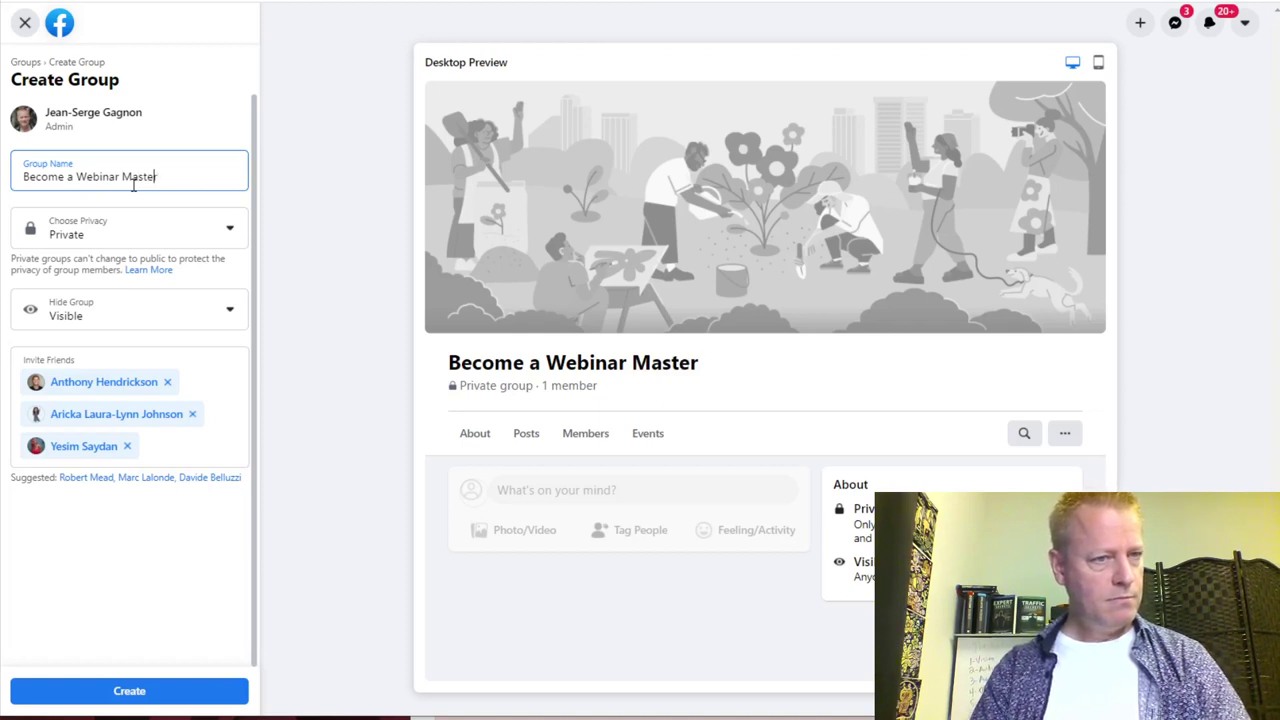
{"action": "type", "text": "Perfect"}
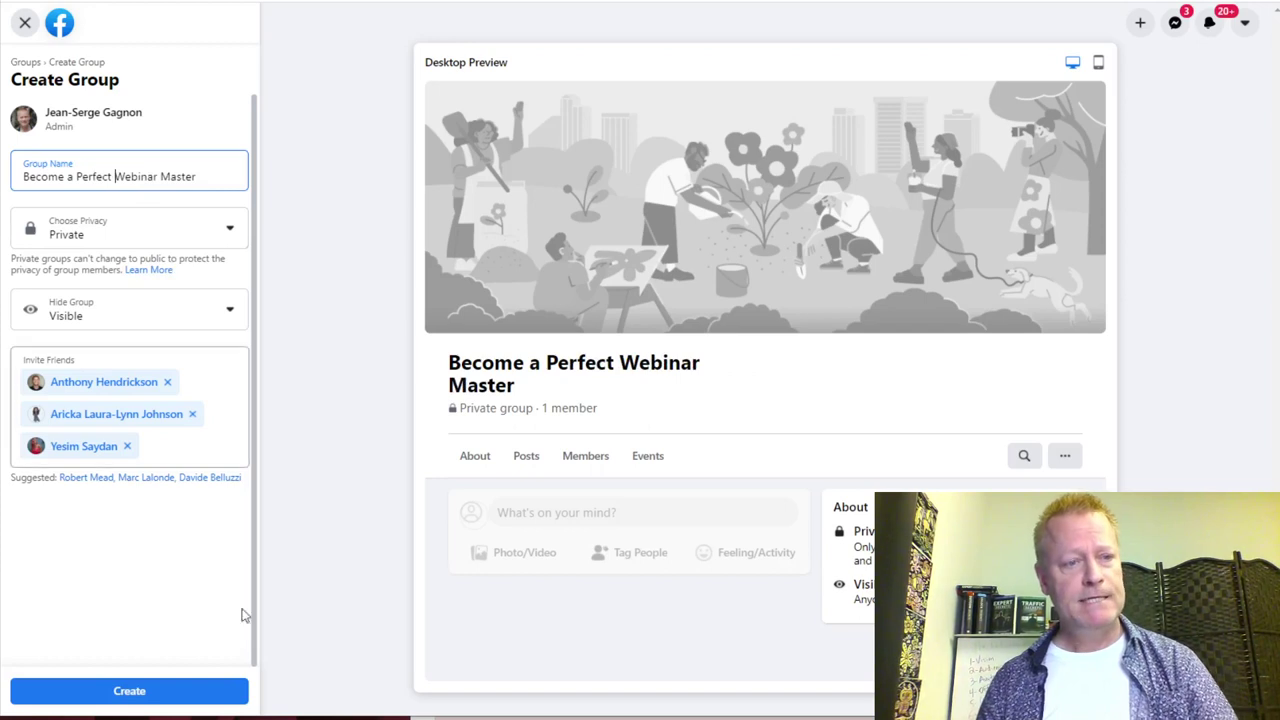
{"action": "left_click", "coordinate": [126, 691]}
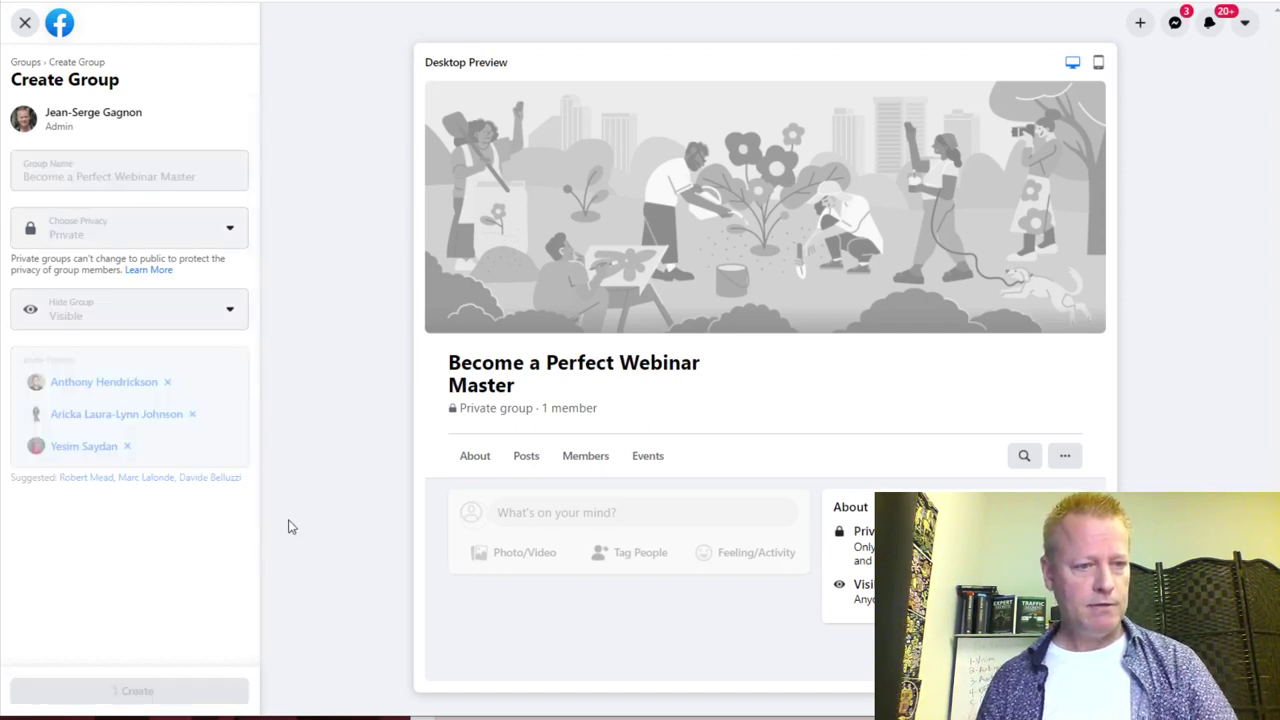
Open Paint and look through the Perfect Webinar social assets, checking the 1200x630 social post as a possible group image
{"action": "left_click", "coordinate": [491, 718]}
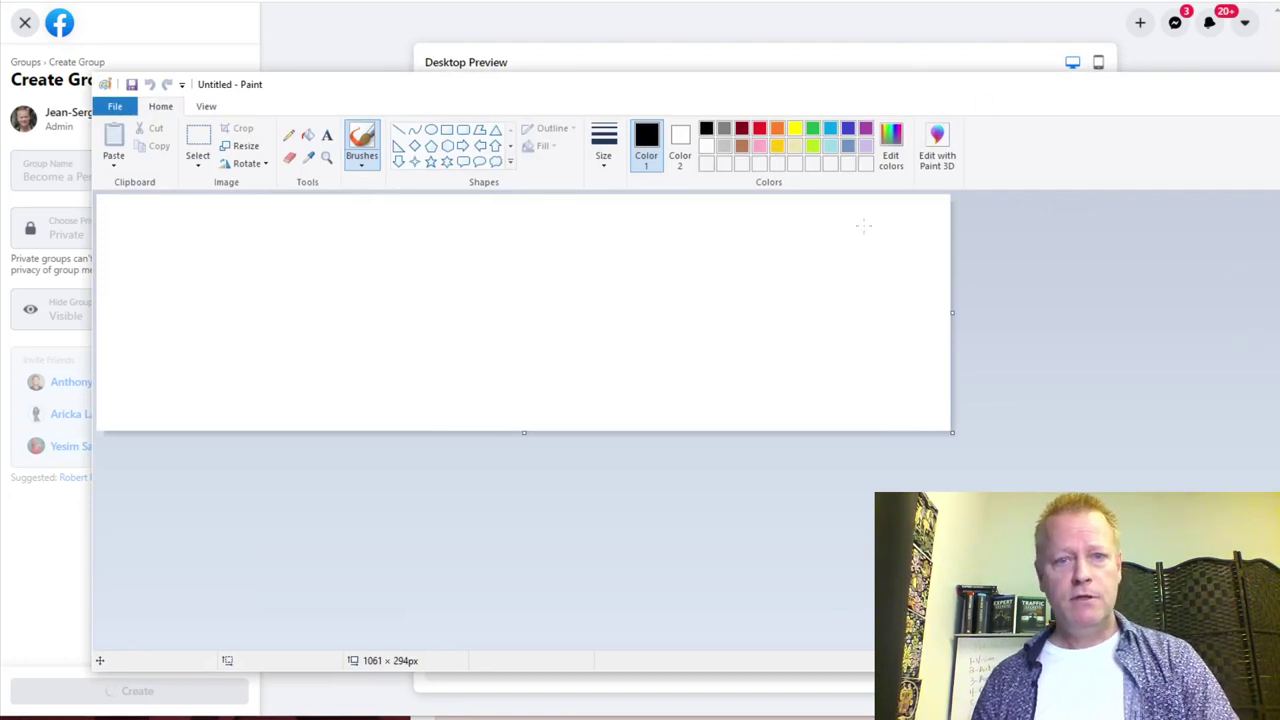
{"action": "left_click", "coordinate": [120, 107]}
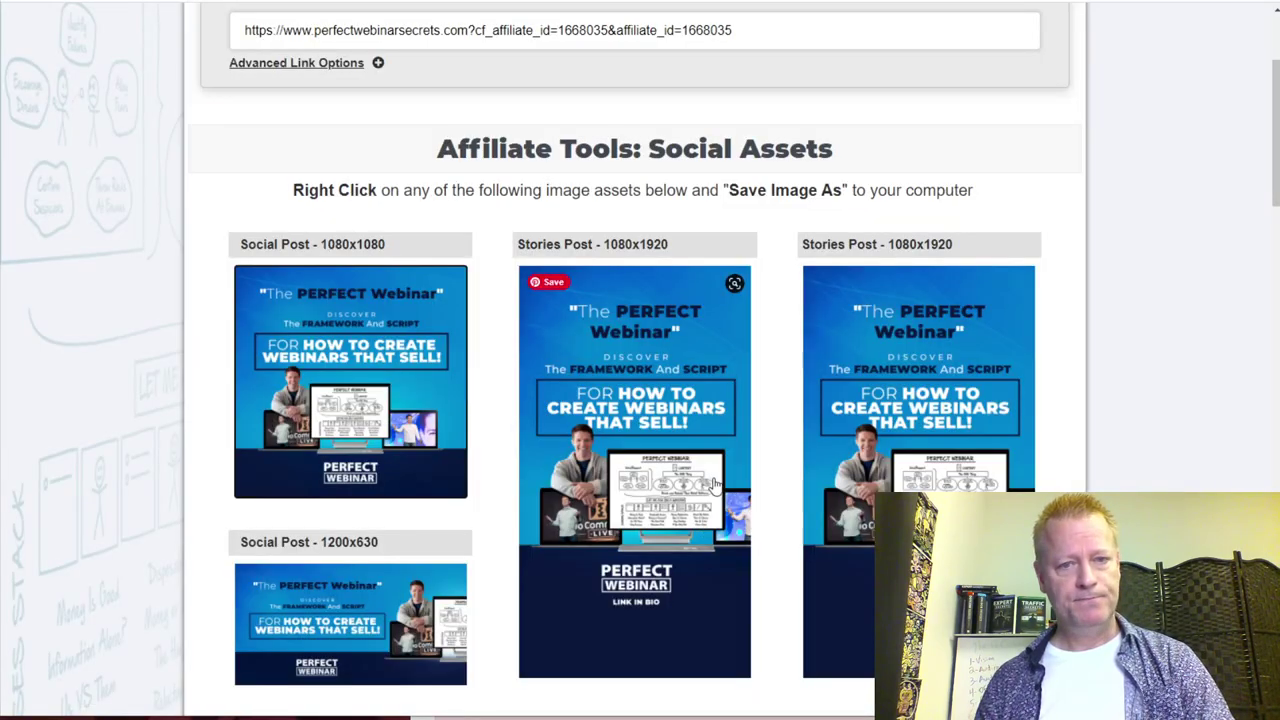
{"action": "scroll", "coordinate": [714, 485], "scroll_direction": "down", "scroll_amount": 5}
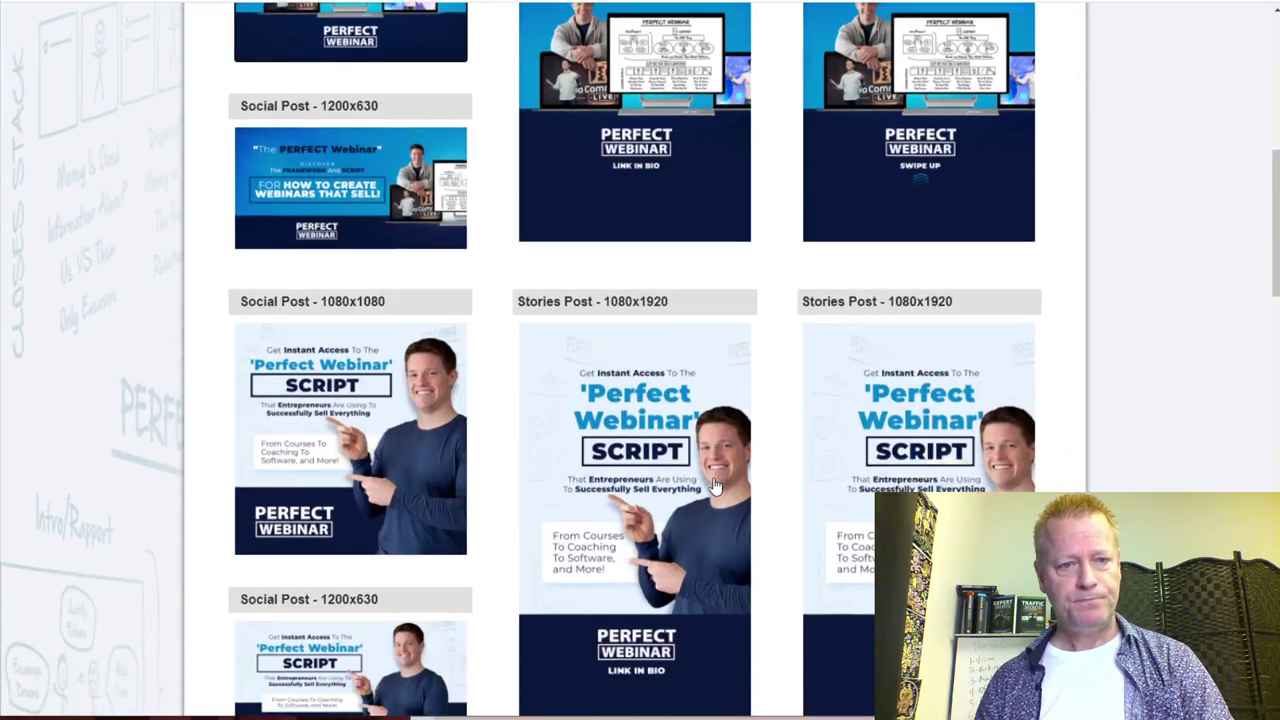
{"action": "scroll", "coordinate": [714, 485], "scroll_direction": "down", "scroll_amount": 2}
{"action": "scroll", "coordinate": [714, 485], "scroll_direction": "up", "scroll_amount": 3}
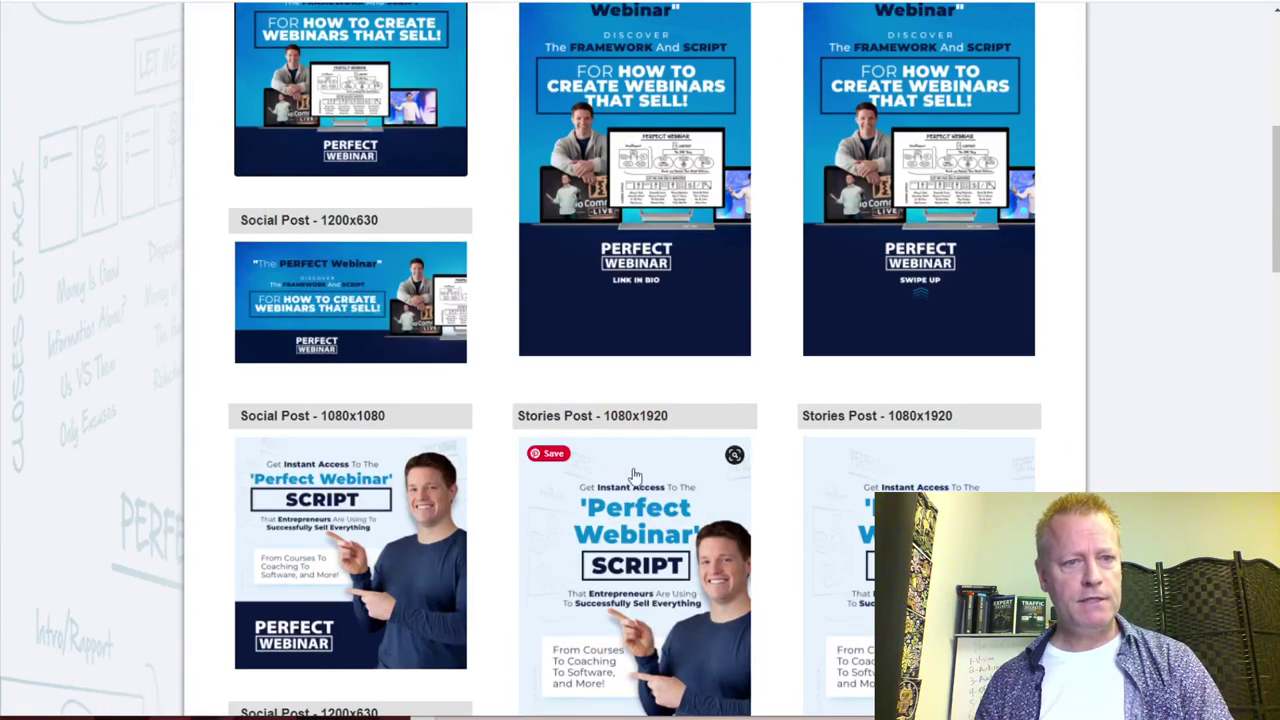
{"action": "right_click", "coordinate": [344, 301]}
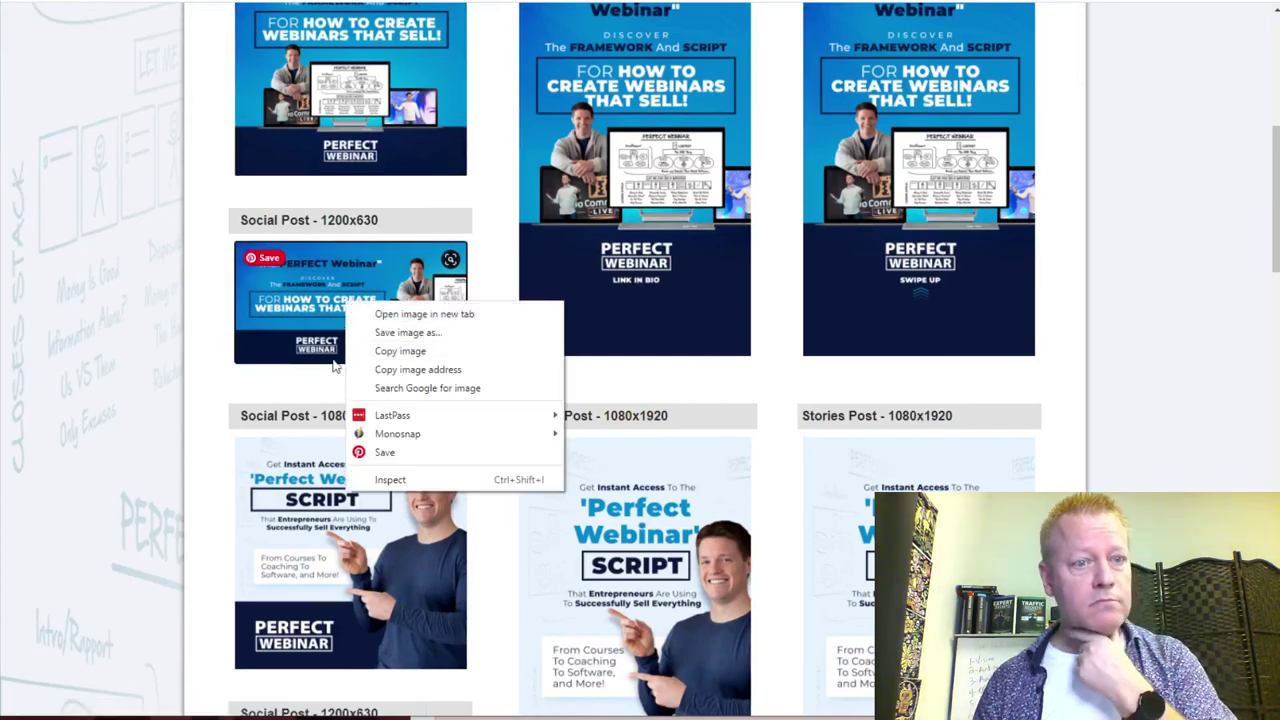
{"action": "left_click", "coordinate": [1176, 318]}
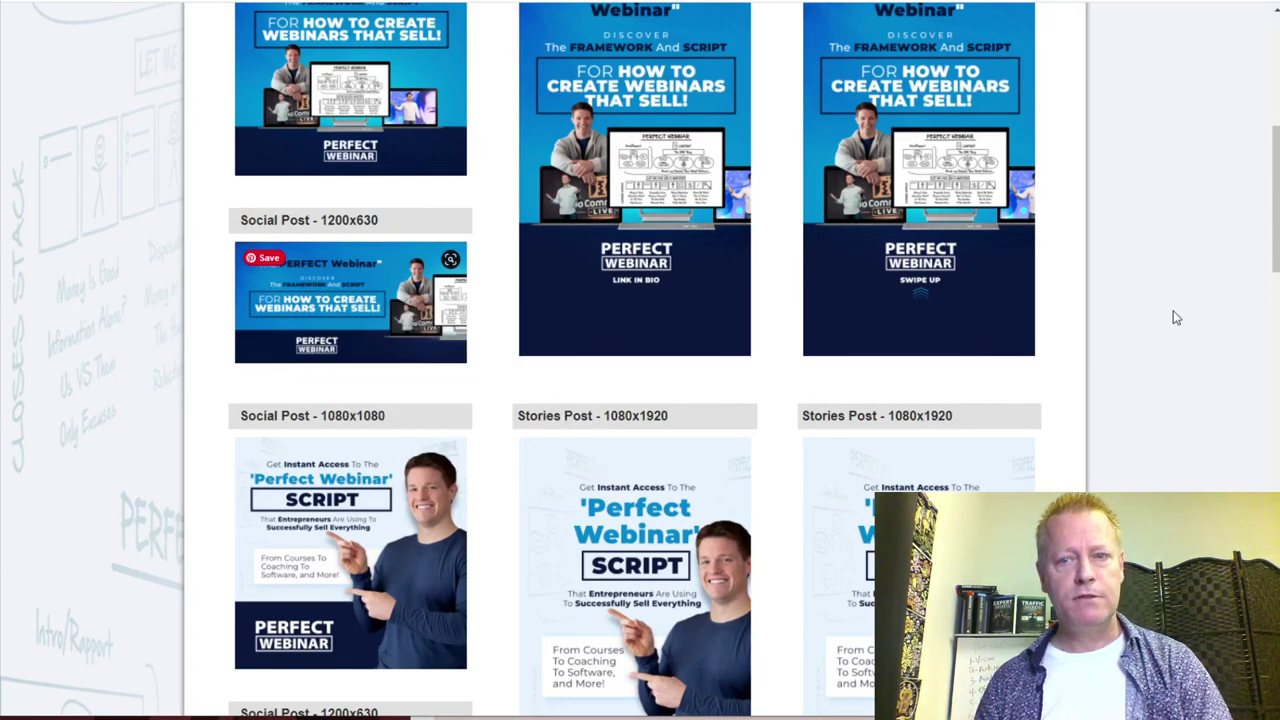
View the cover area of the newly created group's page and return to the blank canvas in Paint
{"action": "key", "text": "alt+Tab"}
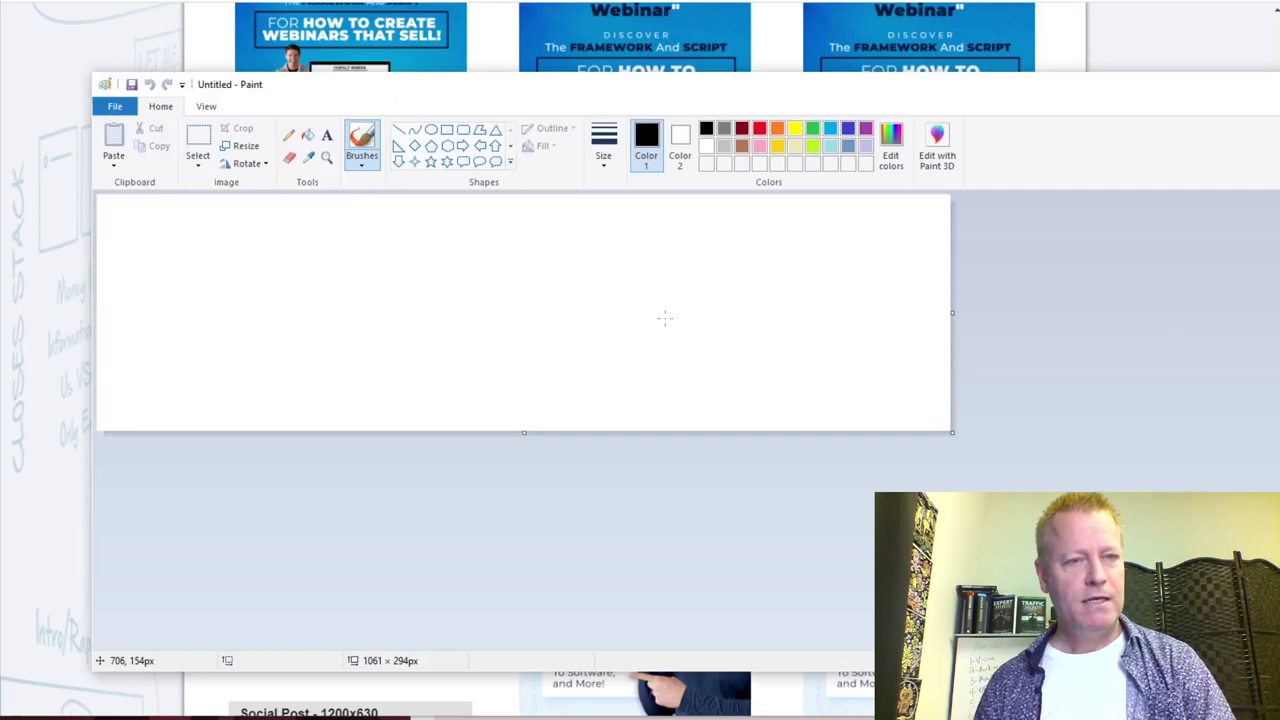
{"action": "key", "text": "alt+Tab"}
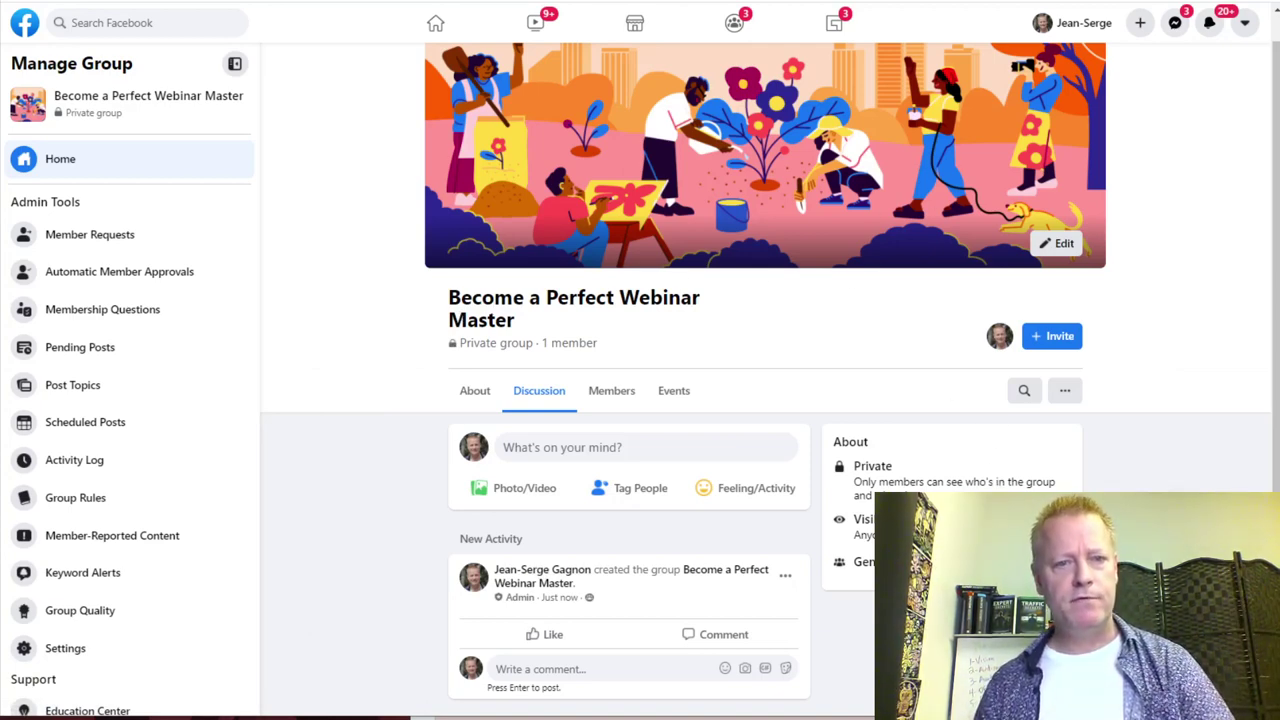
{"action": "scroll", "coordinate": [999, 340], "scroll_direction": "up", "scroll_amount": 1}
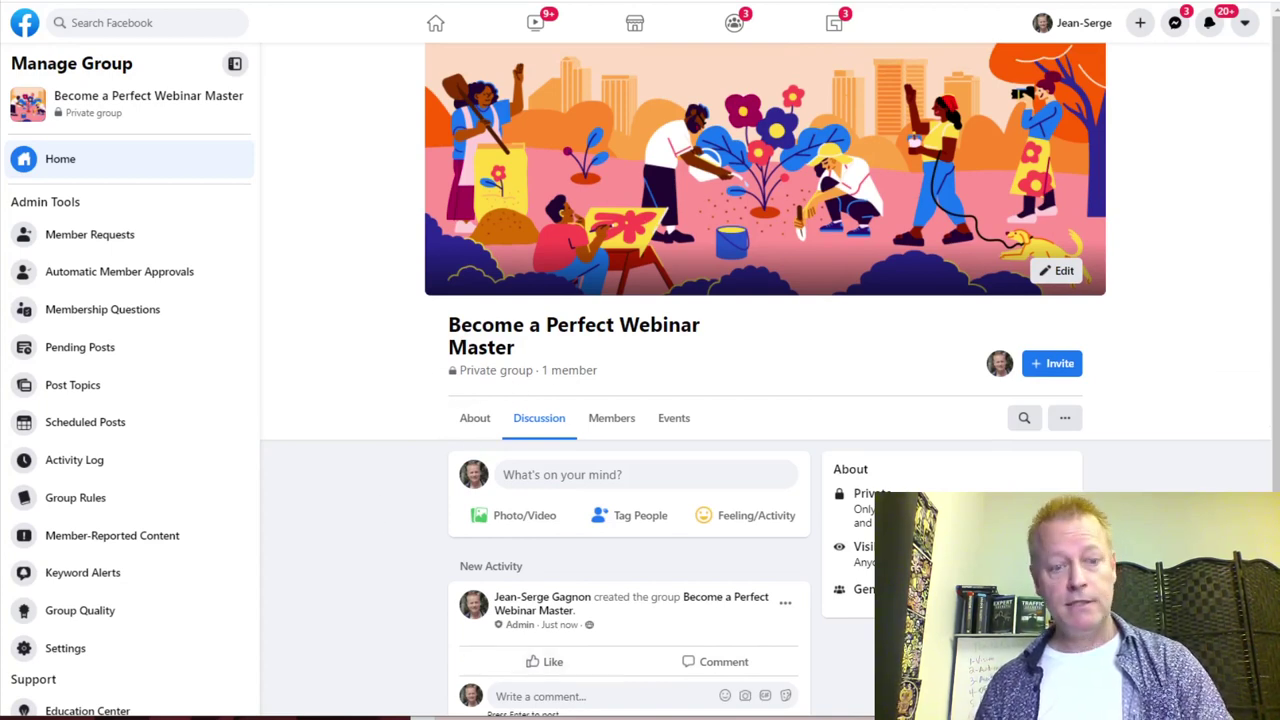
{"action": "key", "text": "alt+Tab"}
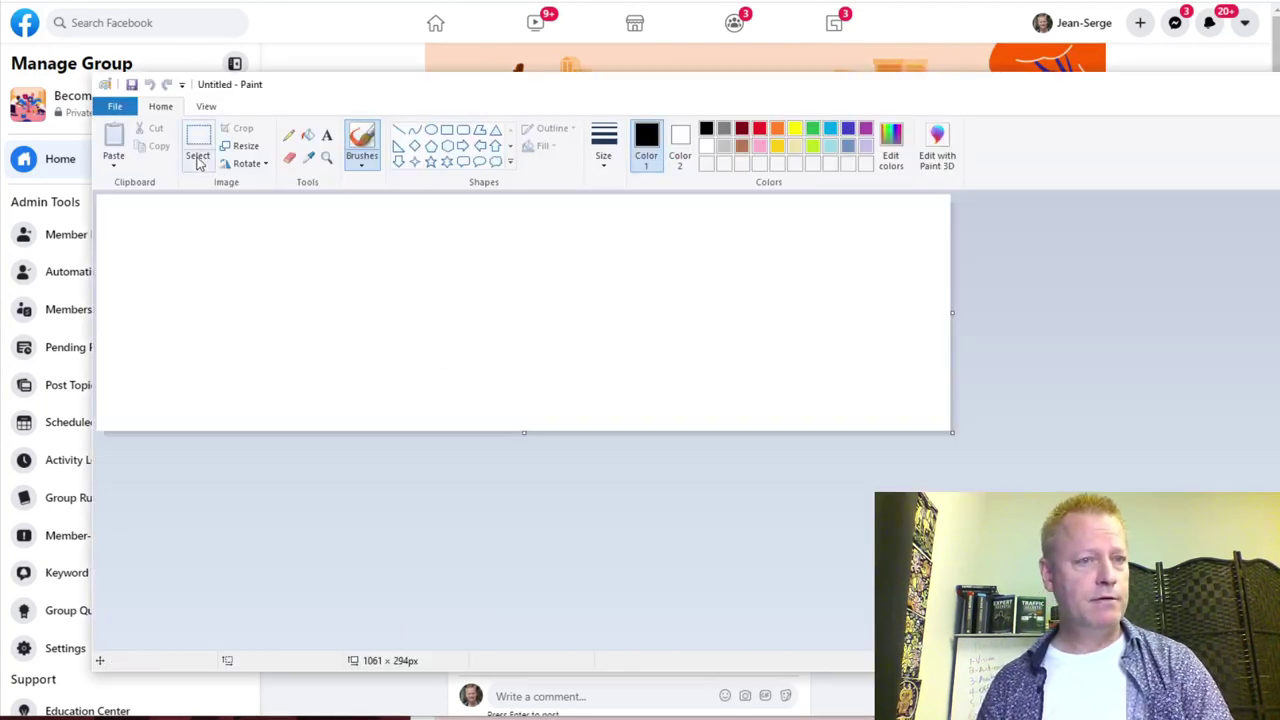
{"action": "left_click", "coordinate": [115, 106]}
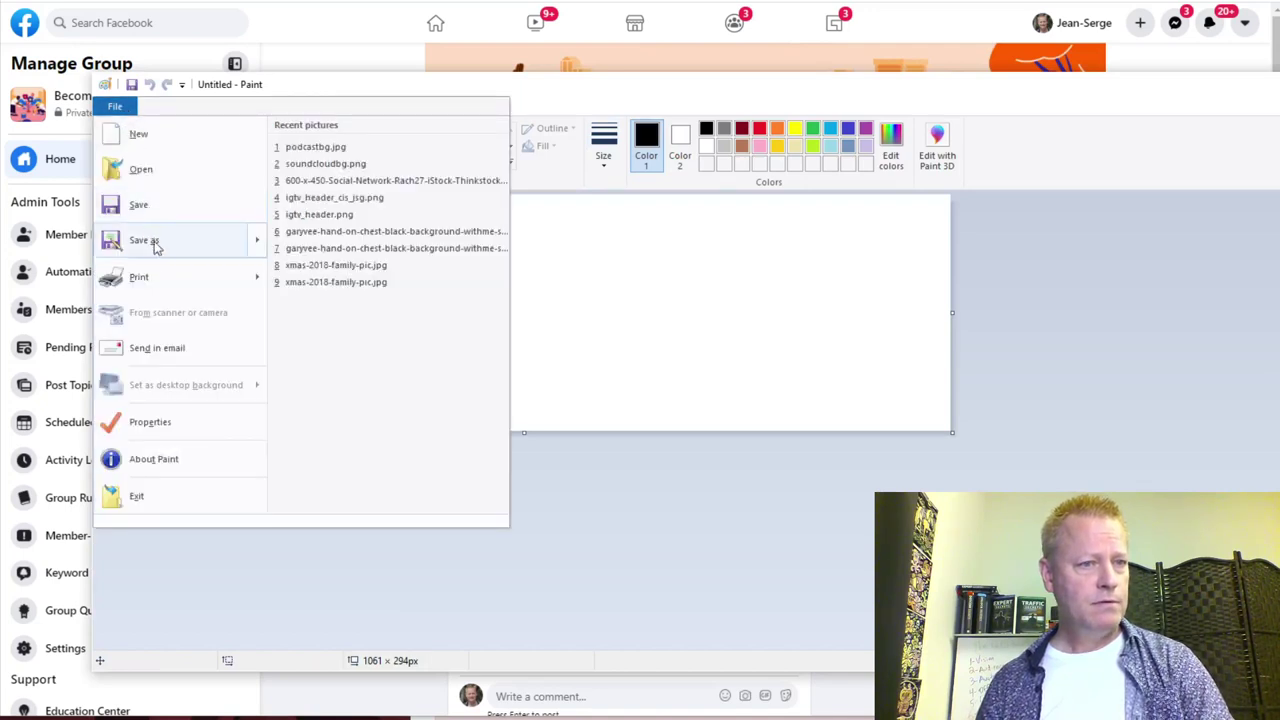
{"action": "left_click", "coordinate": [656, 540]}
{"action": "left_click", "coordinate": [435, 716]}
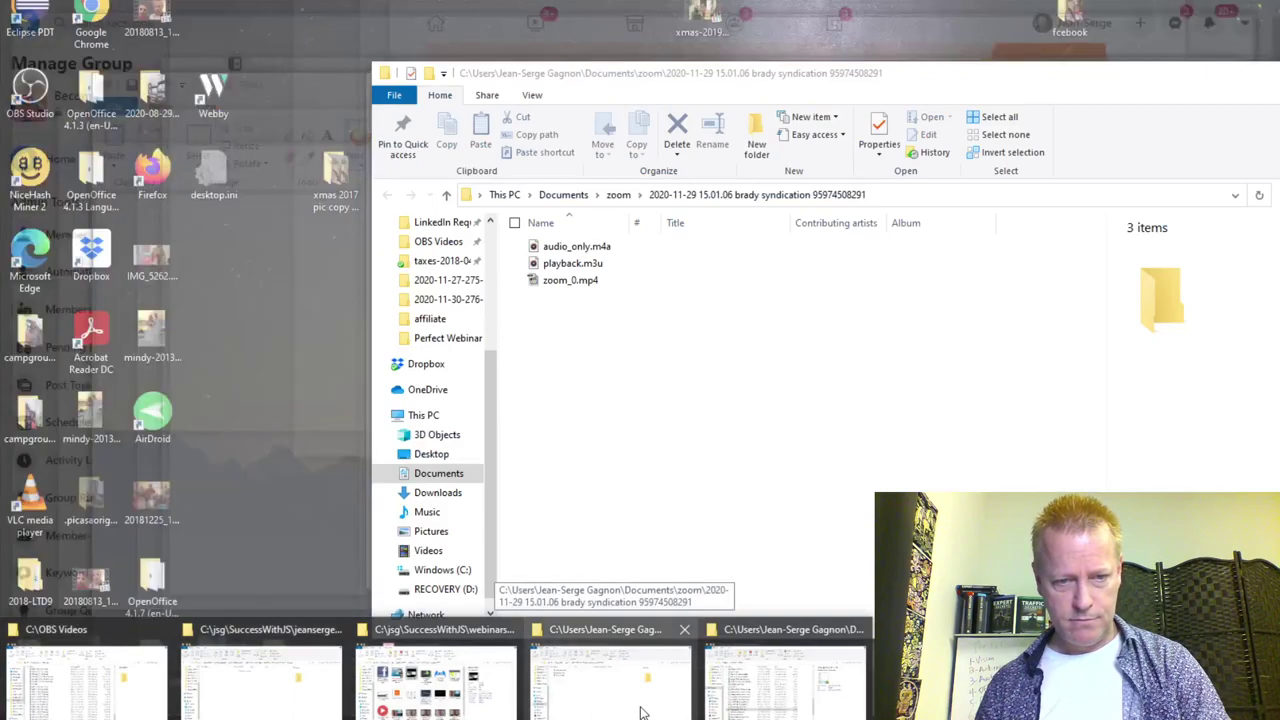
{"action": "mouse_move", "coordinate": [730, 703]}
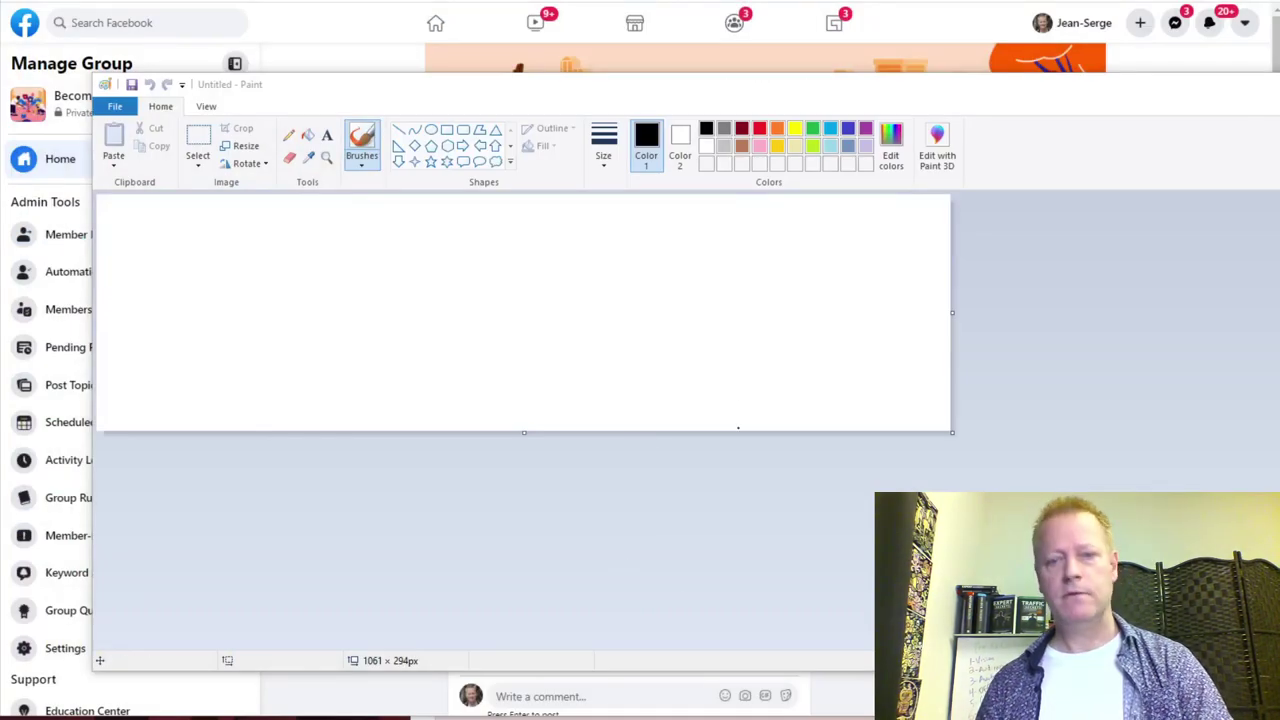
{"action": "left_click", "coordinate": [802, 428]}
{"action": "mouse_move", "coordinate": [437, 718]}
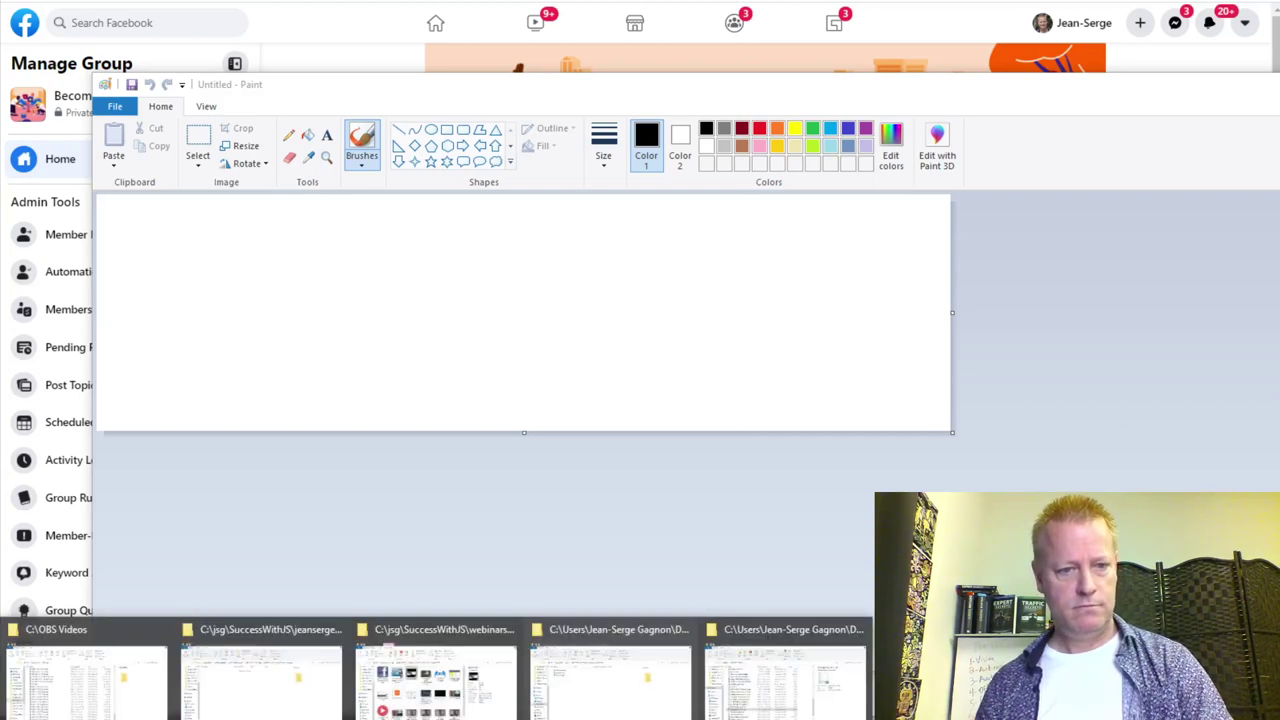
{"action": "left_click", "coordinate": [942, 231]}
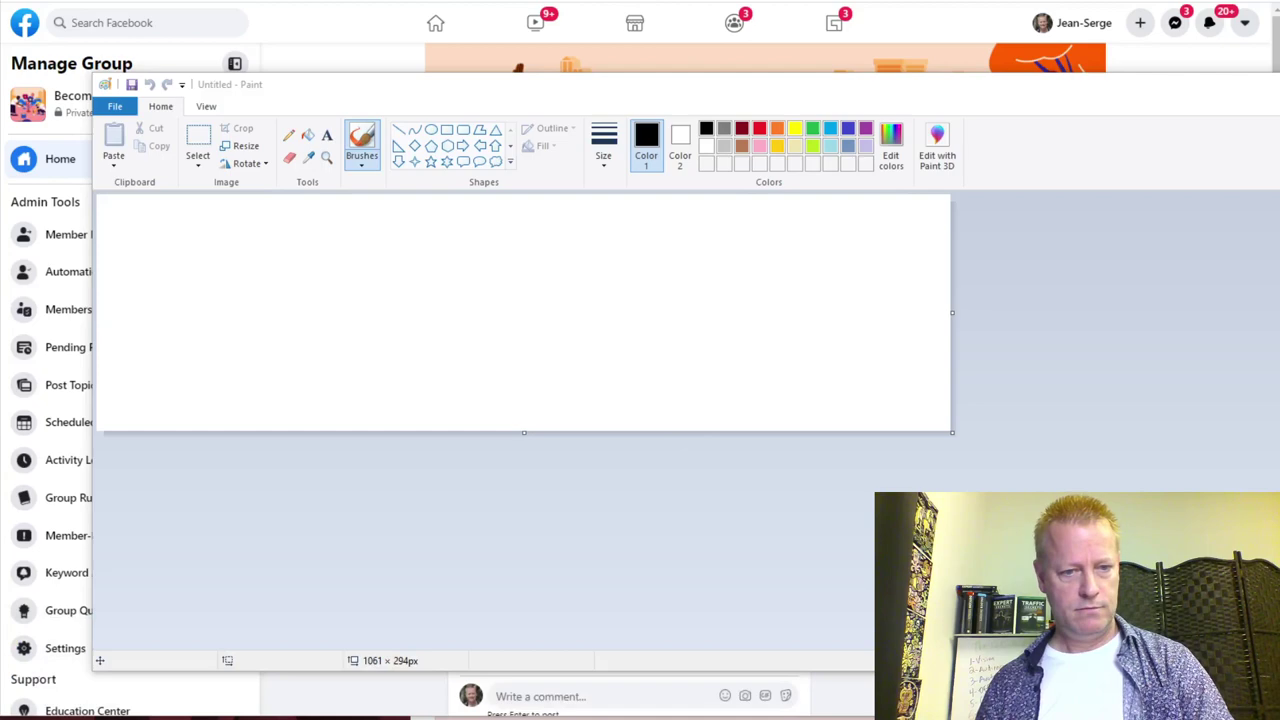
Switch to the File Explorer window showing the webinars files and open Russell Brunson > Perfect Webinar 2020 in the personal project folder
{"action": "right_click", "coordinate": [414, 719]}
{"action": "left_click", "coordinate": [414, 719]}
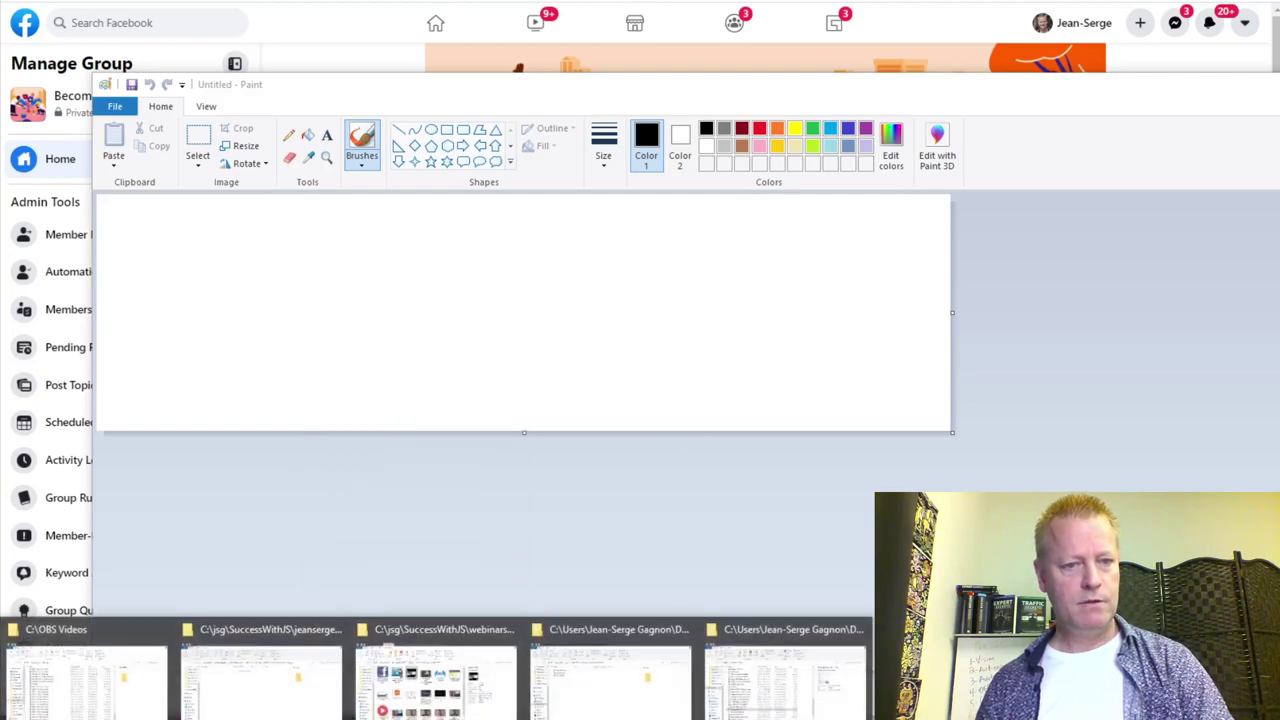
{"action": "left_click", "coordinate": [438, 668]}
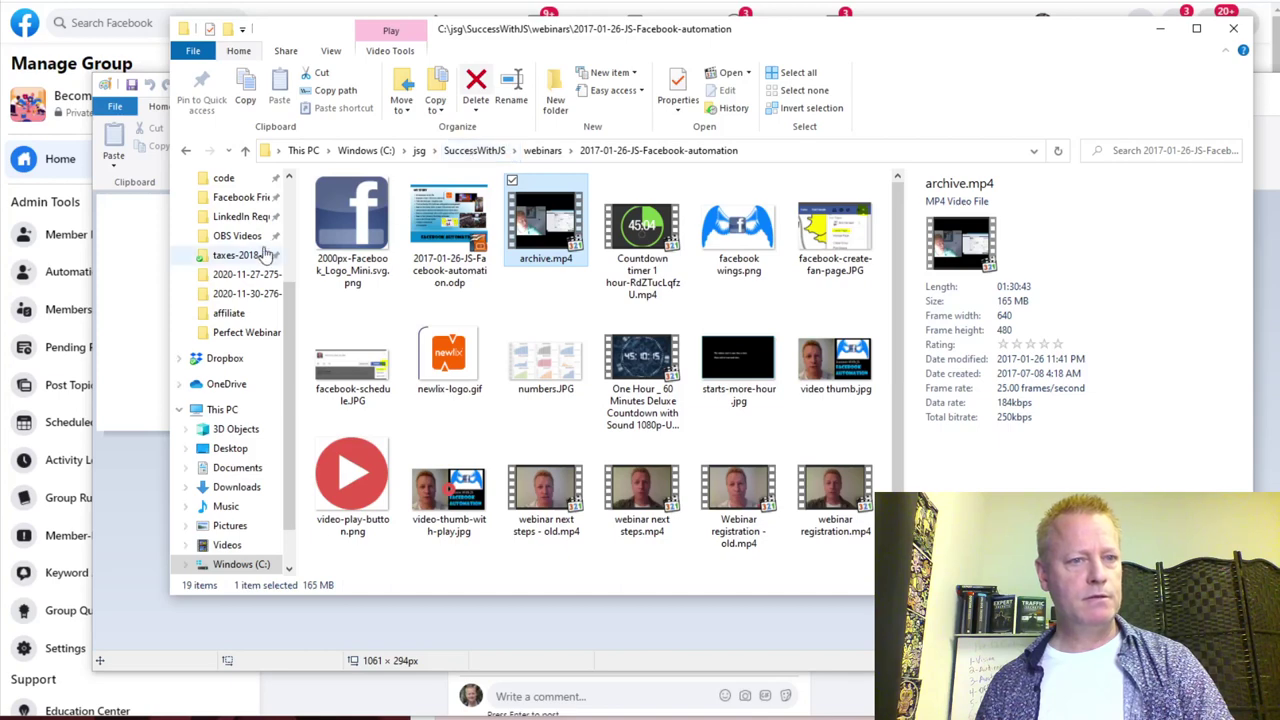
{"action": "scroll", "coordinate": [262, 252], "scroll_direction": "up", "scroll_amount": 3}
{"action": "left_click", "coordinate": [240, 294]}
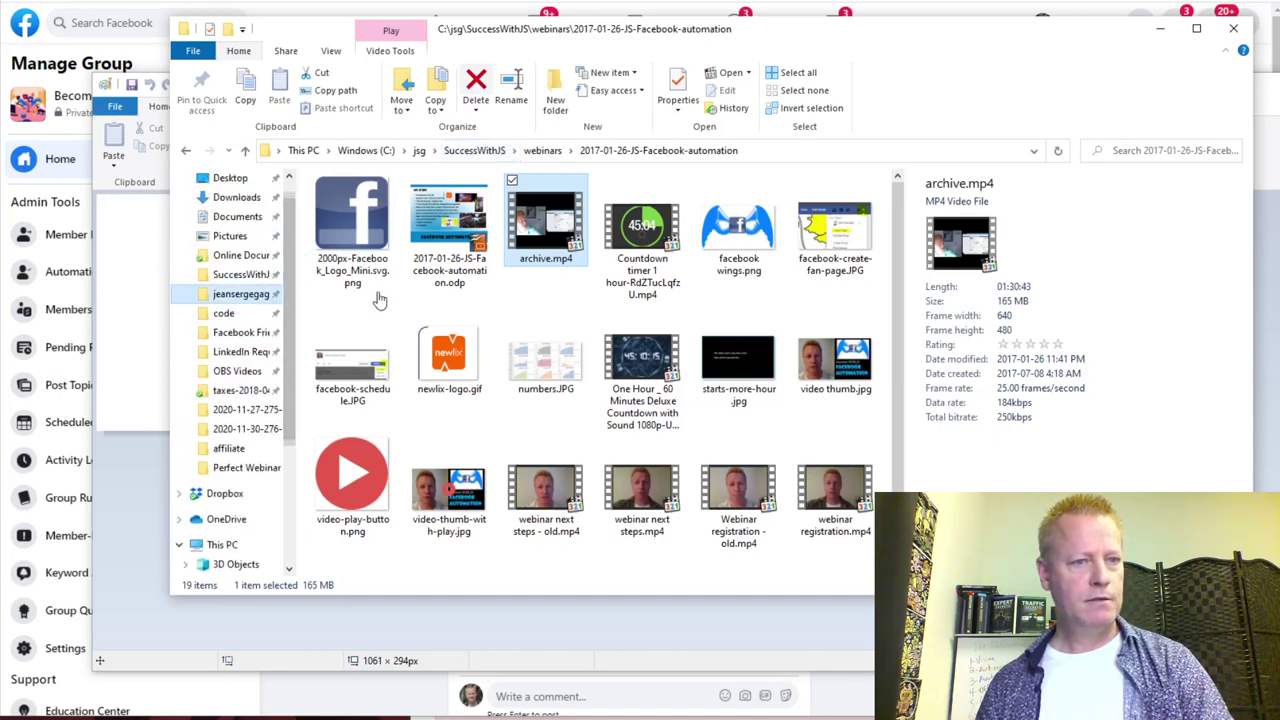
{"action": "scroll", "coordinate": [395, 389], "scroll_direction": "down", "scroll_amount": 5}
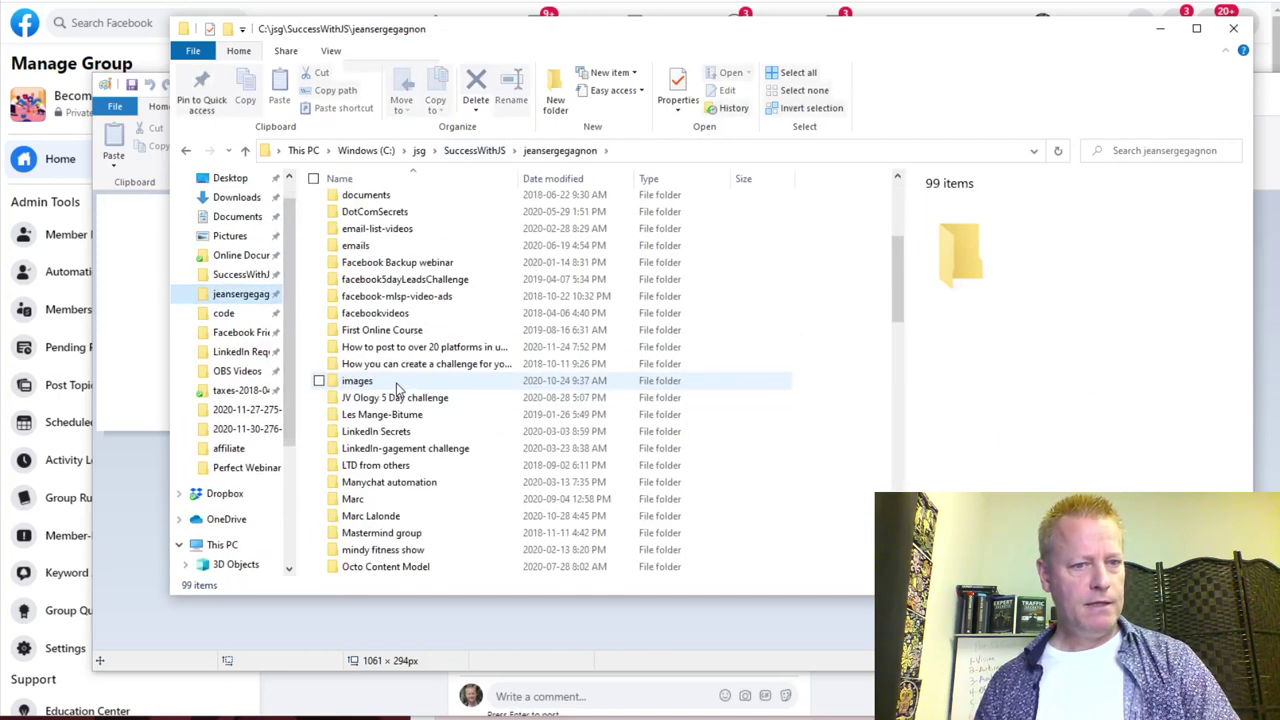
{"action": "scroll", "coordinate": [395, 389], "scroll_direction": "down", "scroll_amount": 2}
{"action": "double_click", "coordinate": [362, 532]}
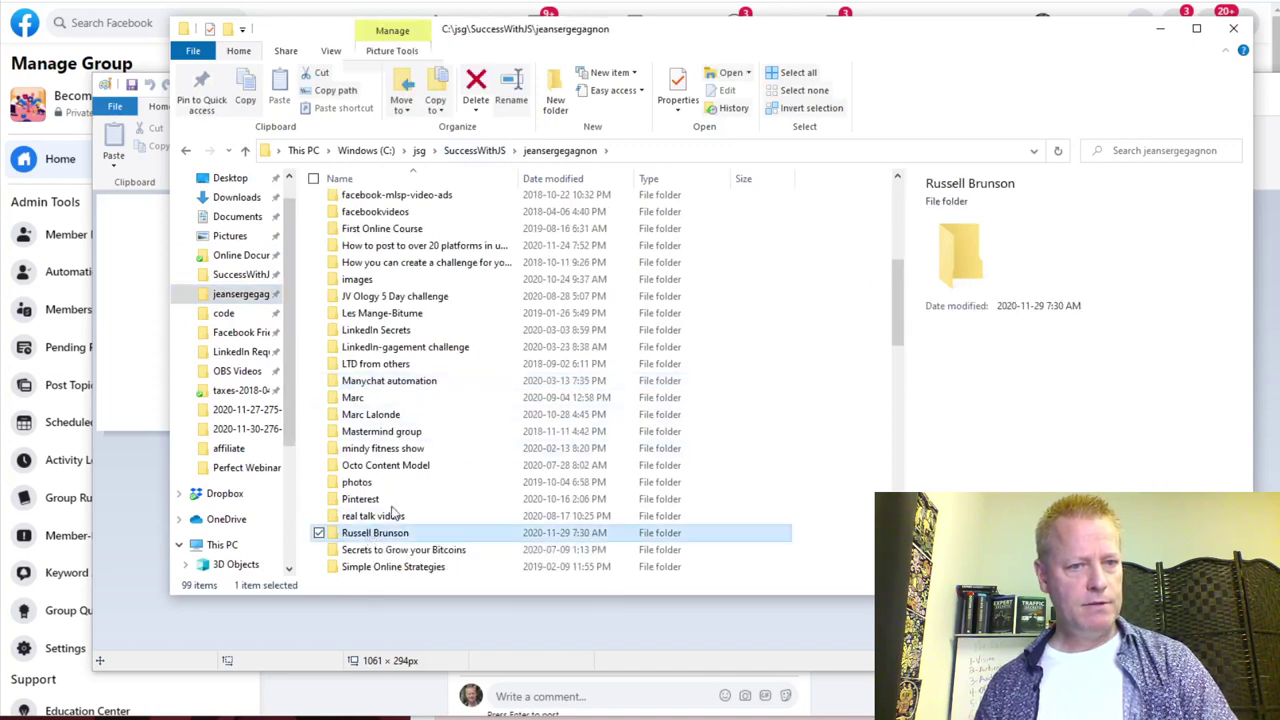
{"action": "double_click", "coordinate": [545, 225]}
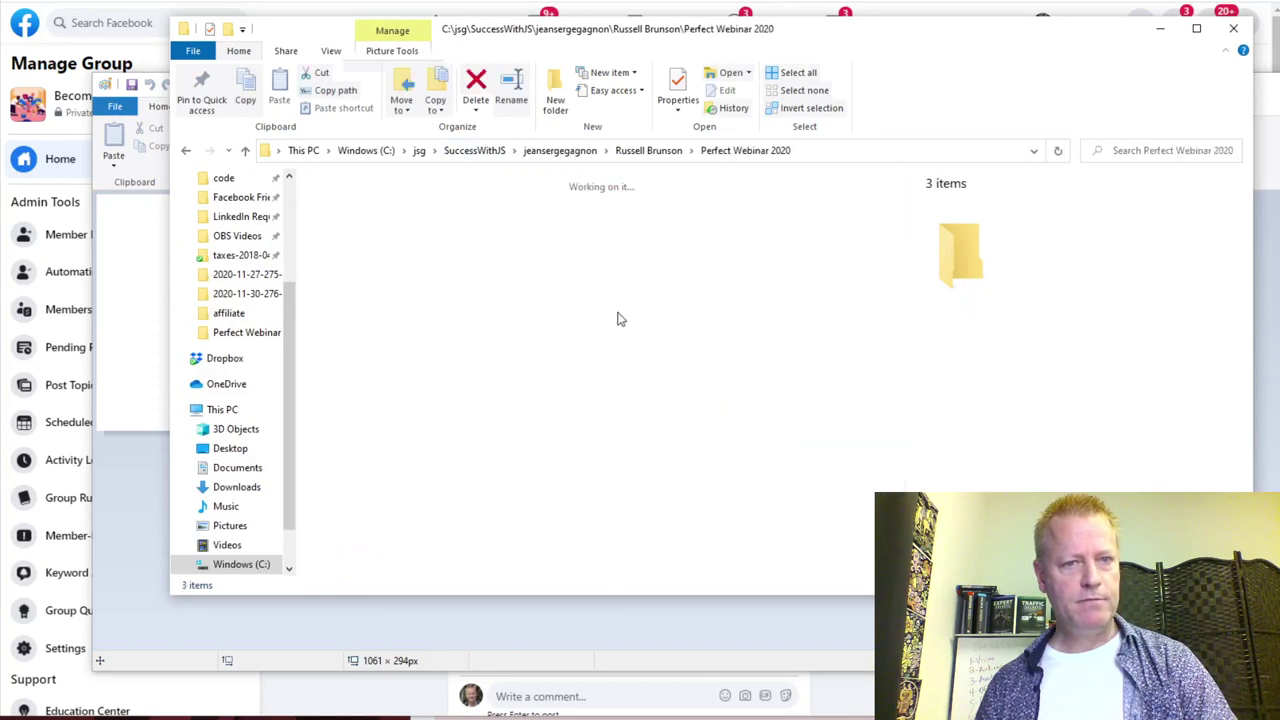
Look inside the affiliate folder, return to Perfect Webinar 2020 and preview the photo IMG_20201129_130303.jpg
{"action": "double_click", "coordinate": [352, 220]}
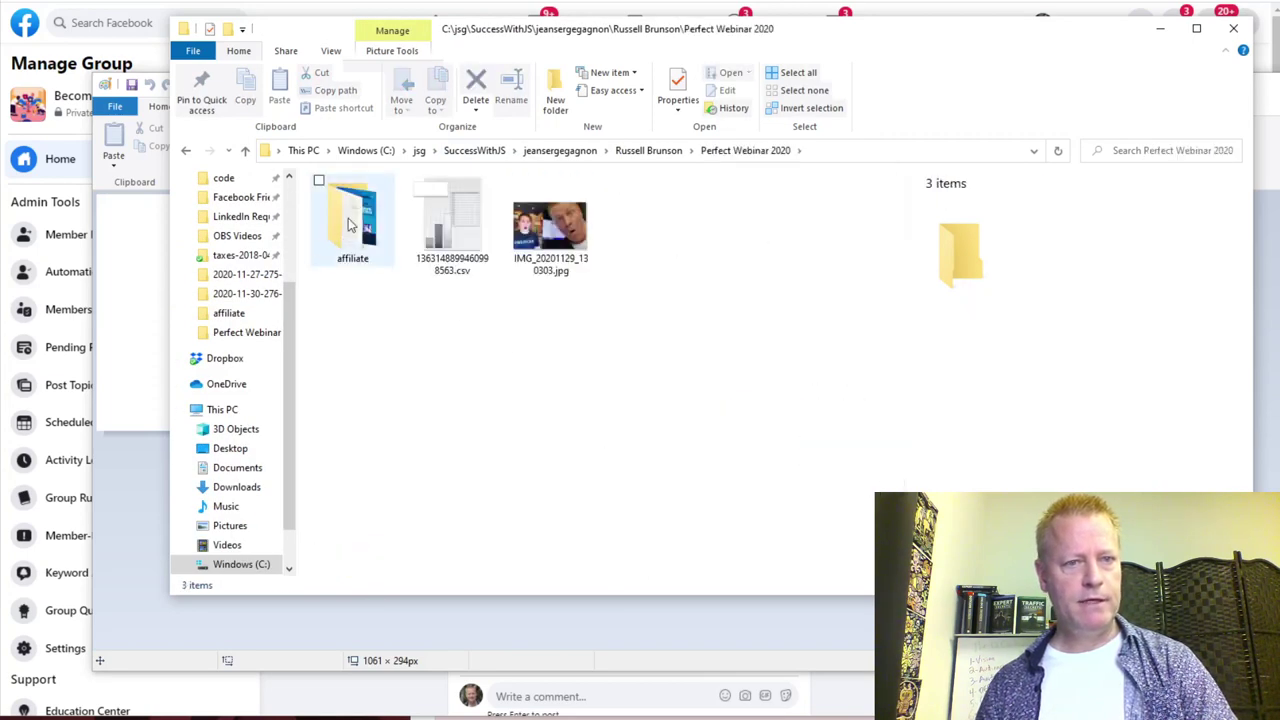
{"action": "left_click", "coordinate": [745, 150]}
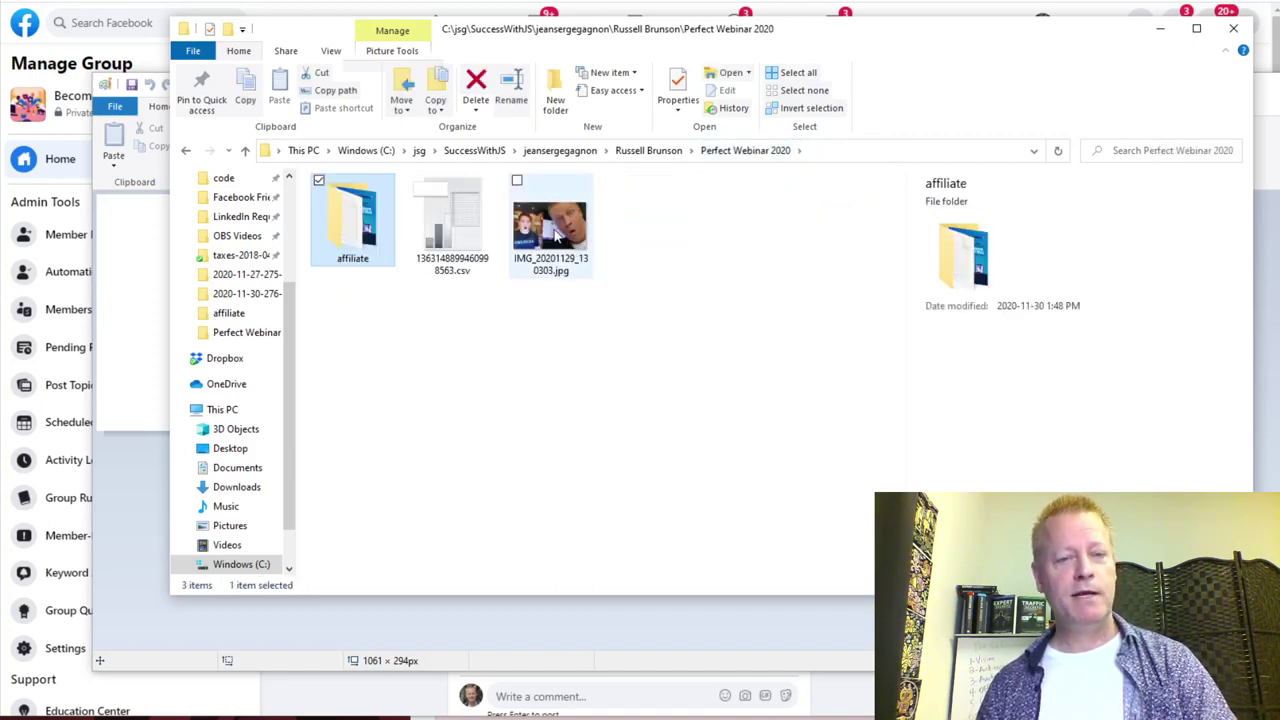
{"action": "left_click", "coordinate": [555, 232]}
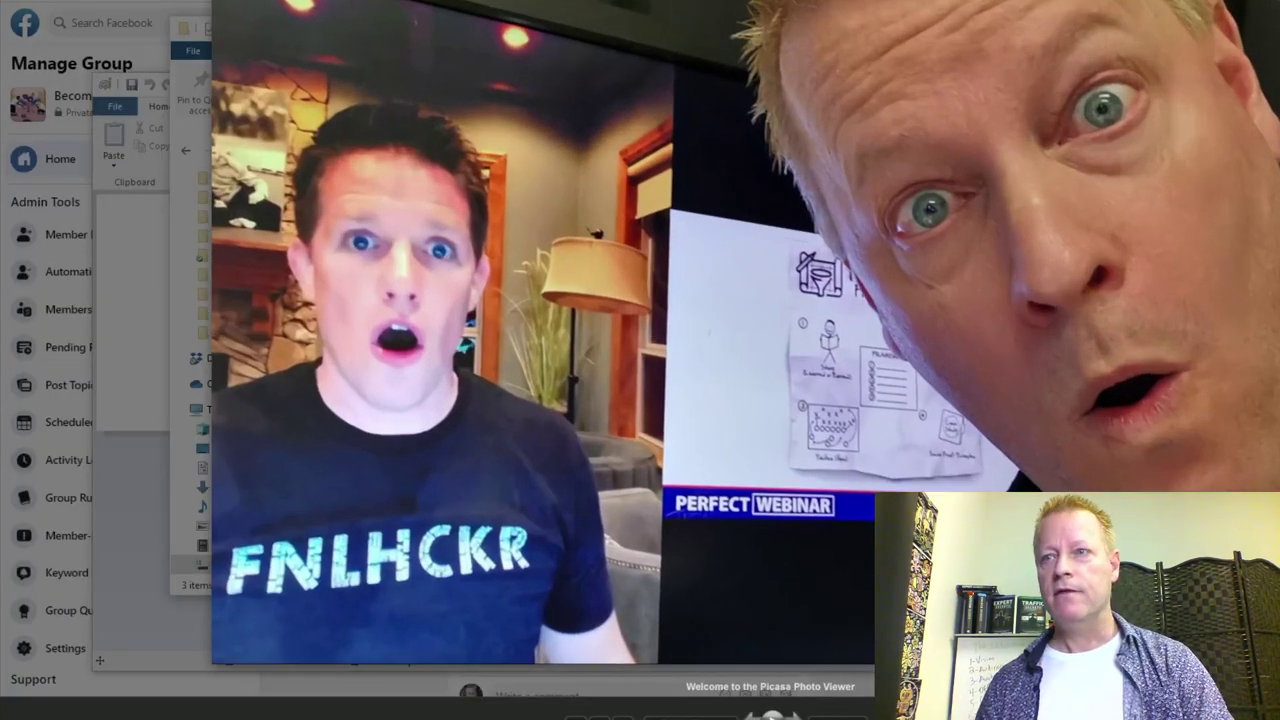
{"action": "key", "text": "Escape"}
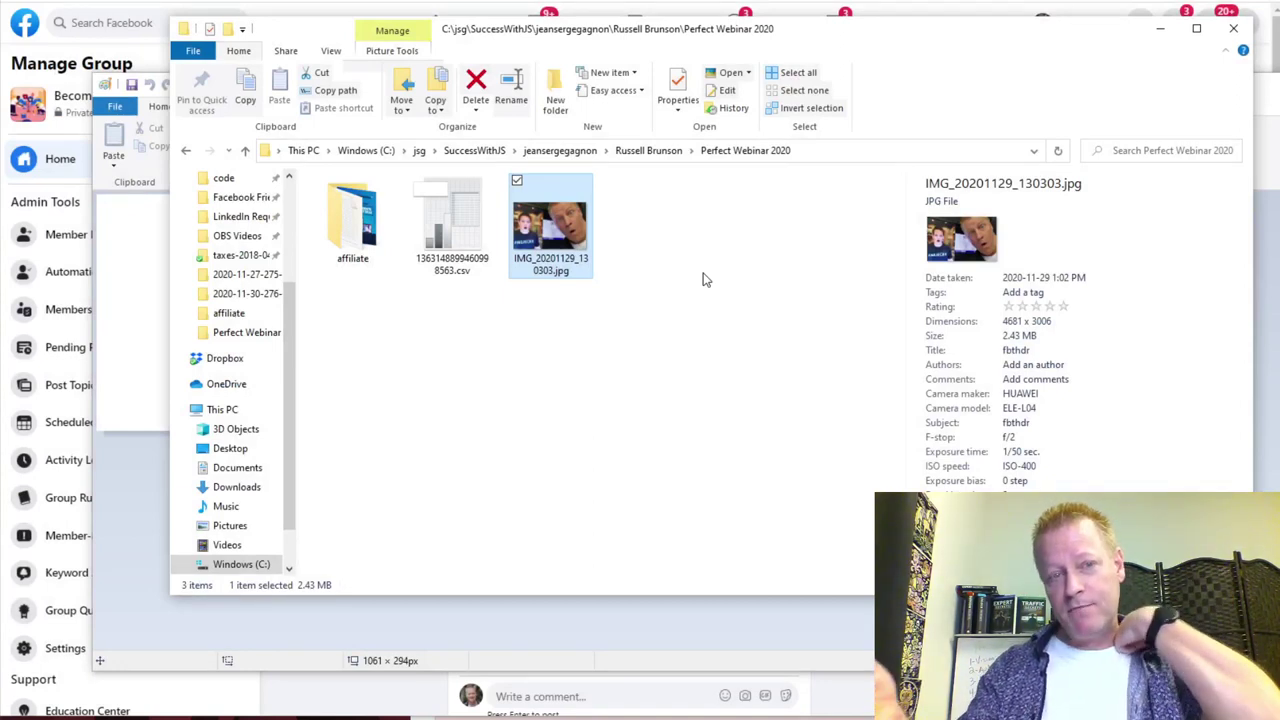
Open the photo IMG_20201129_130303.jpg in Paint for editing
{"action": "double_click", "coordinate": [580, 266]}
{"action": "right_click", "coordinate": [578, 268]}
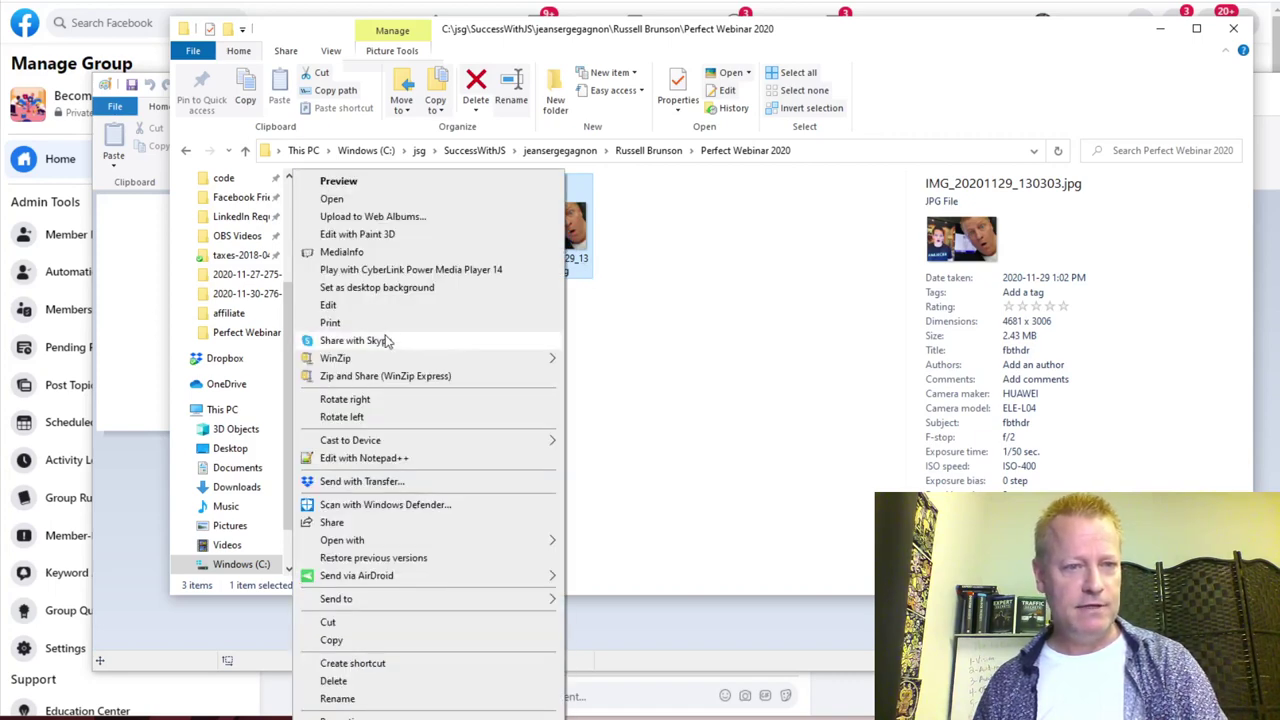
{"action": "left_click", "coordinate": [350, 307]}
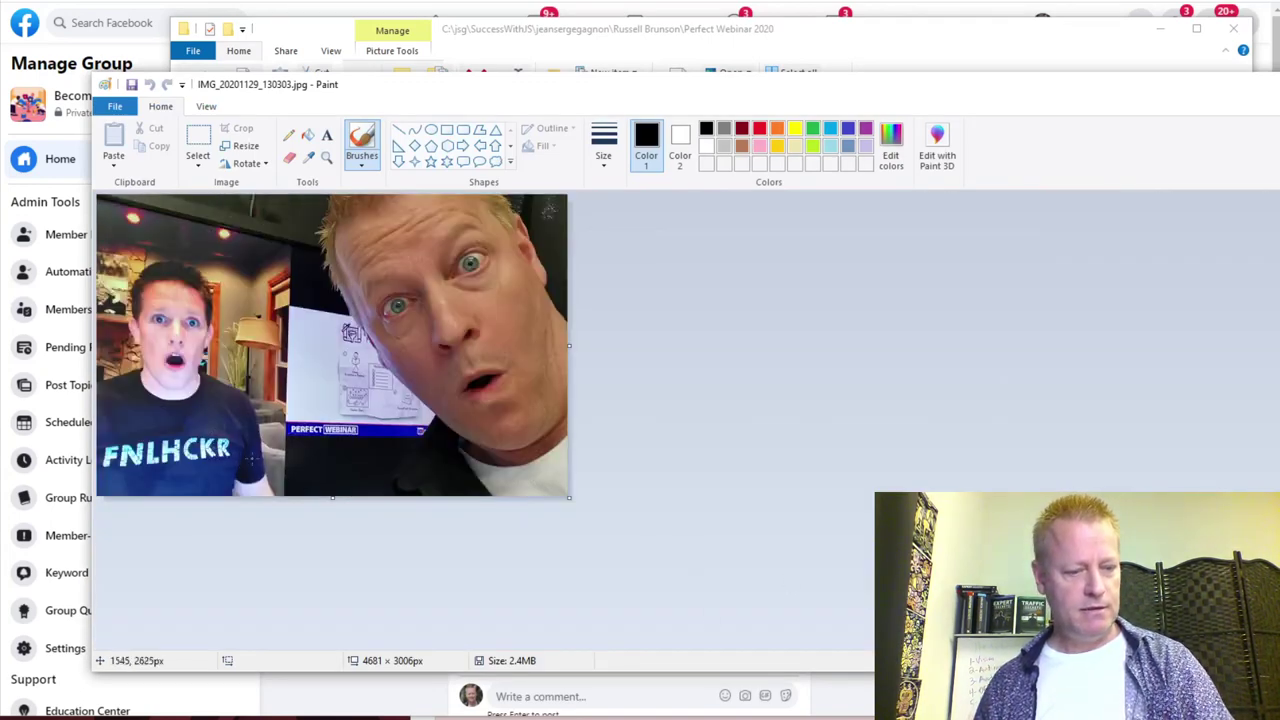
Shift the whole photo upward and trim the canvas from below to about 4680 × 2296 px
{"action": "left_click", "coordinate": [198, 145]}
{"action": "key", "text": "ctrl+a"}
{"action": "left_click_drag", "start_coordinate": [303, 342], "coordinate": [308, 321]}
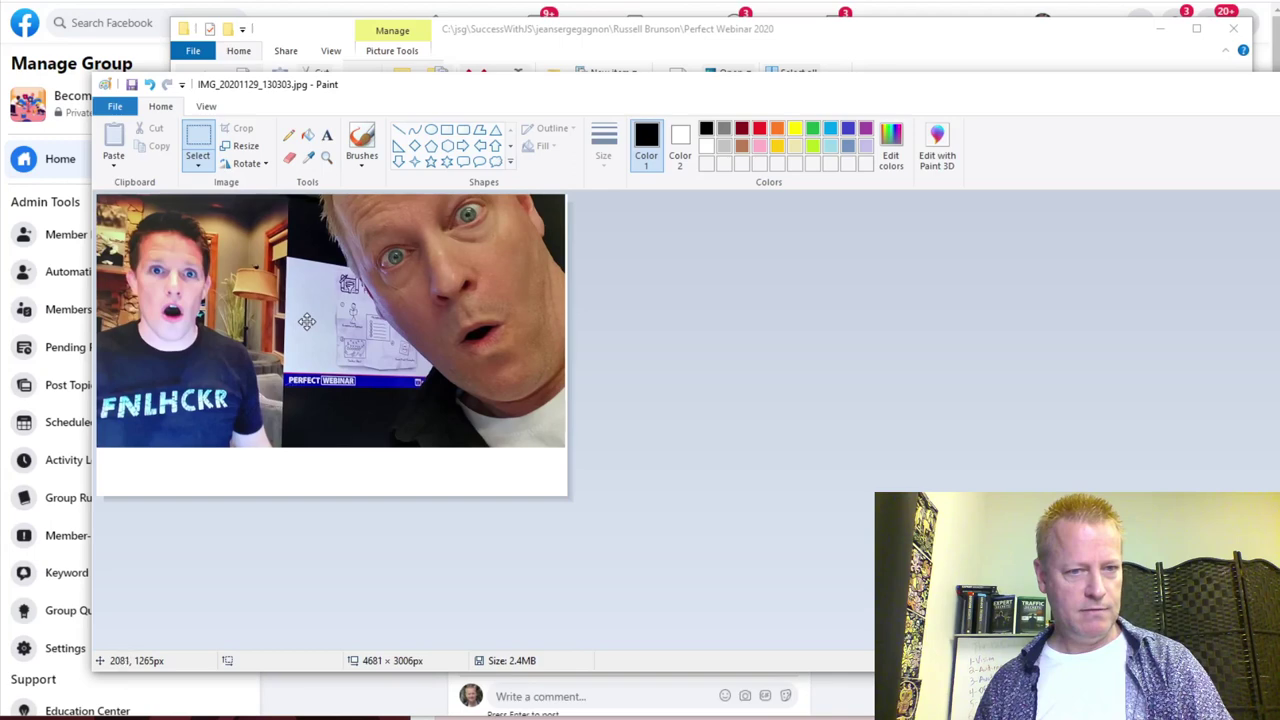
{"action": "left_click", "coordinate": [336, 587]}
{"action": "left_click_drag", "start_coordinate": [334, 505], "coordinate": [351, 424]}
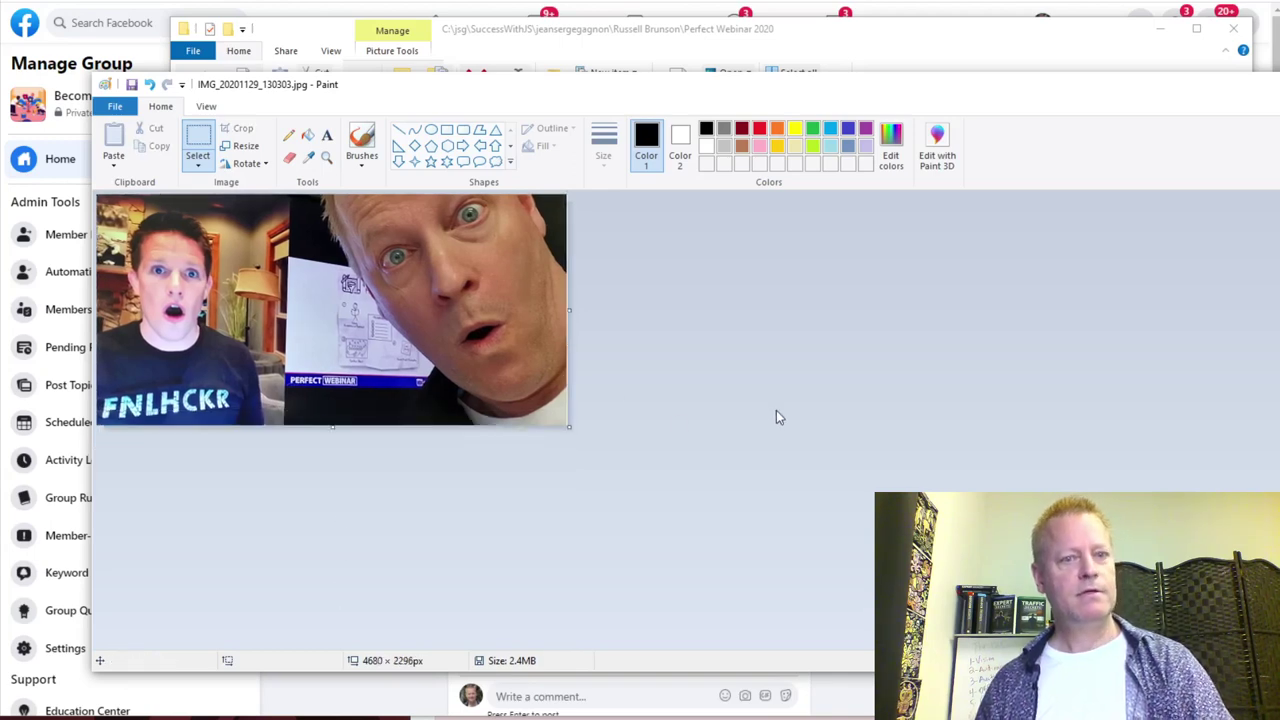
Search Google for "facebook group cover photo size" and look through the results for the recommended dimensions
{"action": "left_click_drag", "start_coordinate": [660, 88], "coordinate": [836, 183]}
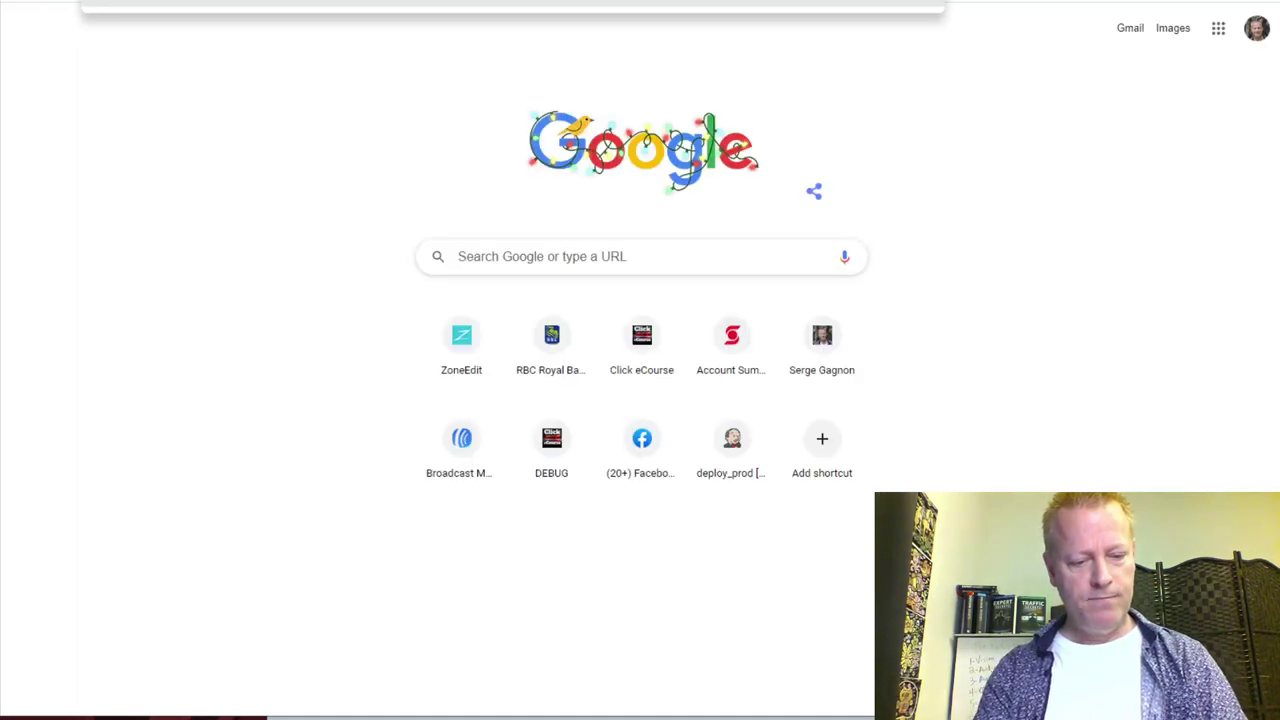
{"action": "type", "text": "facebook"}
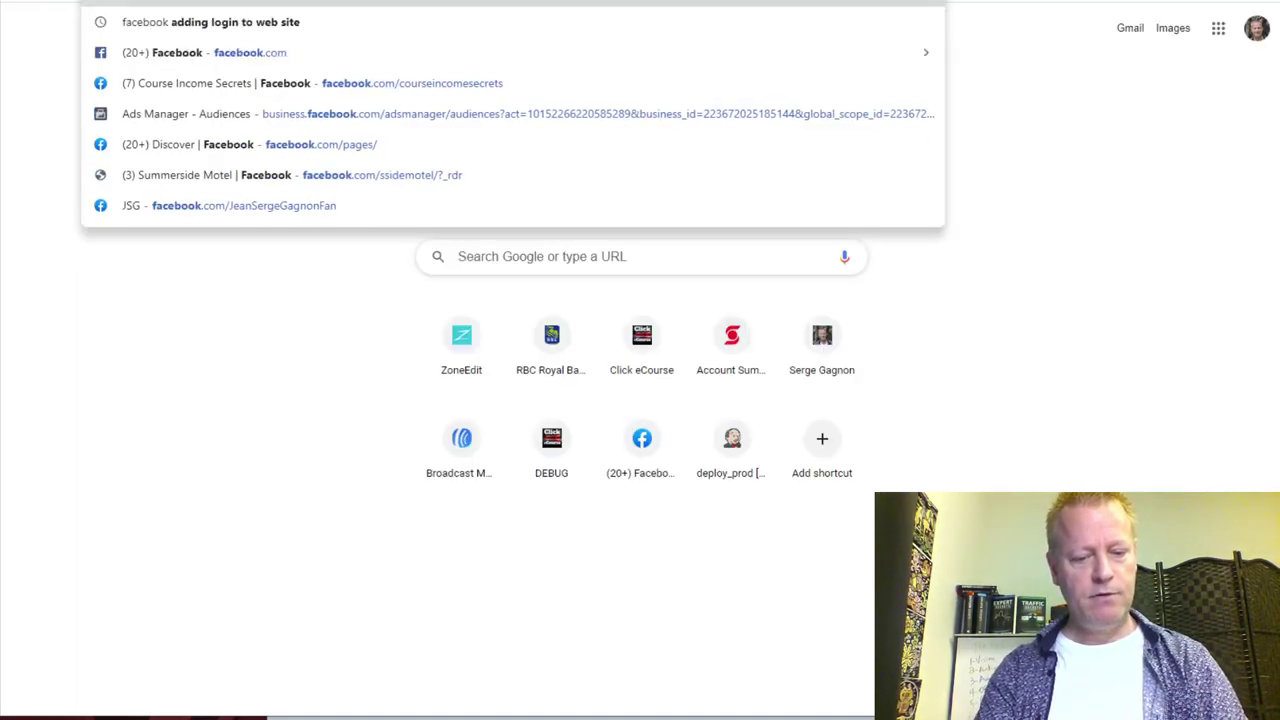
{"action": "key", "text": "Tab"}
{"action": "type", "text": "group cove"}
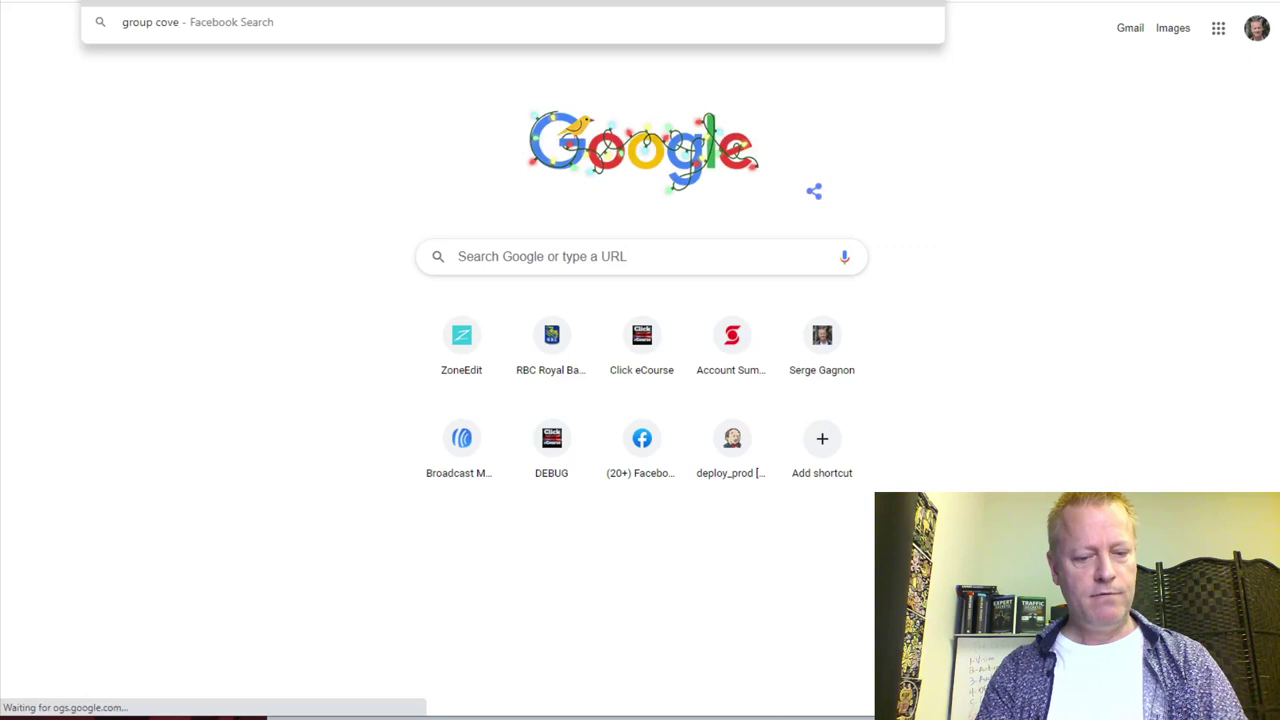
{"action": "type", "text": "r photo "}
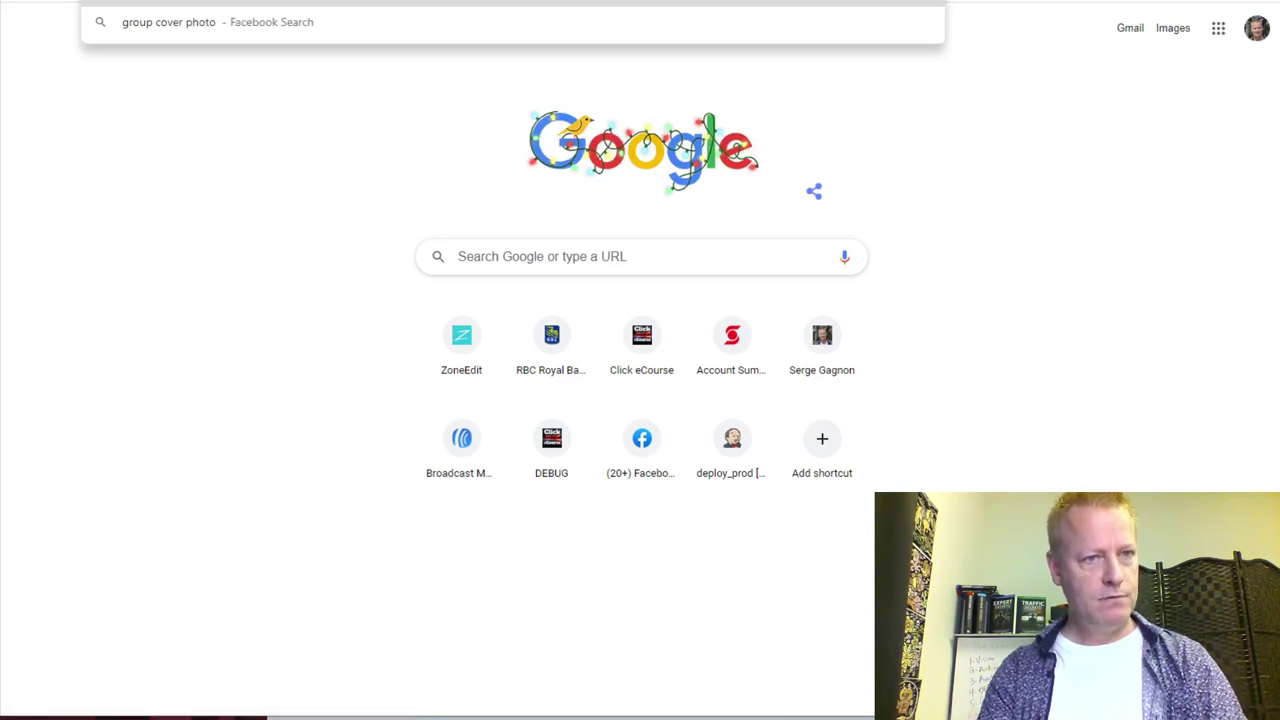
{"action": "type", "text": "size"}
{"action": "key", "text": "Return"}
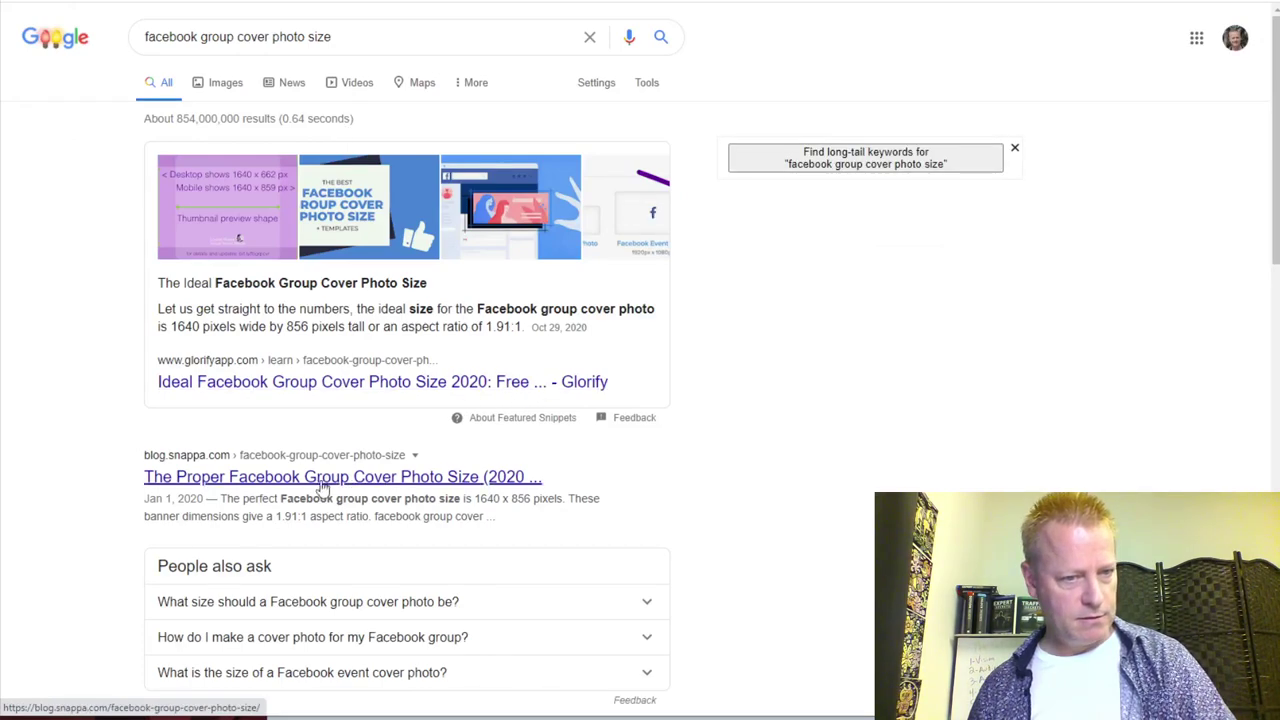
{"action": "scroll", "coordinate": [480, 400], "scroll_direction": "down", "scroll_amount": 3}
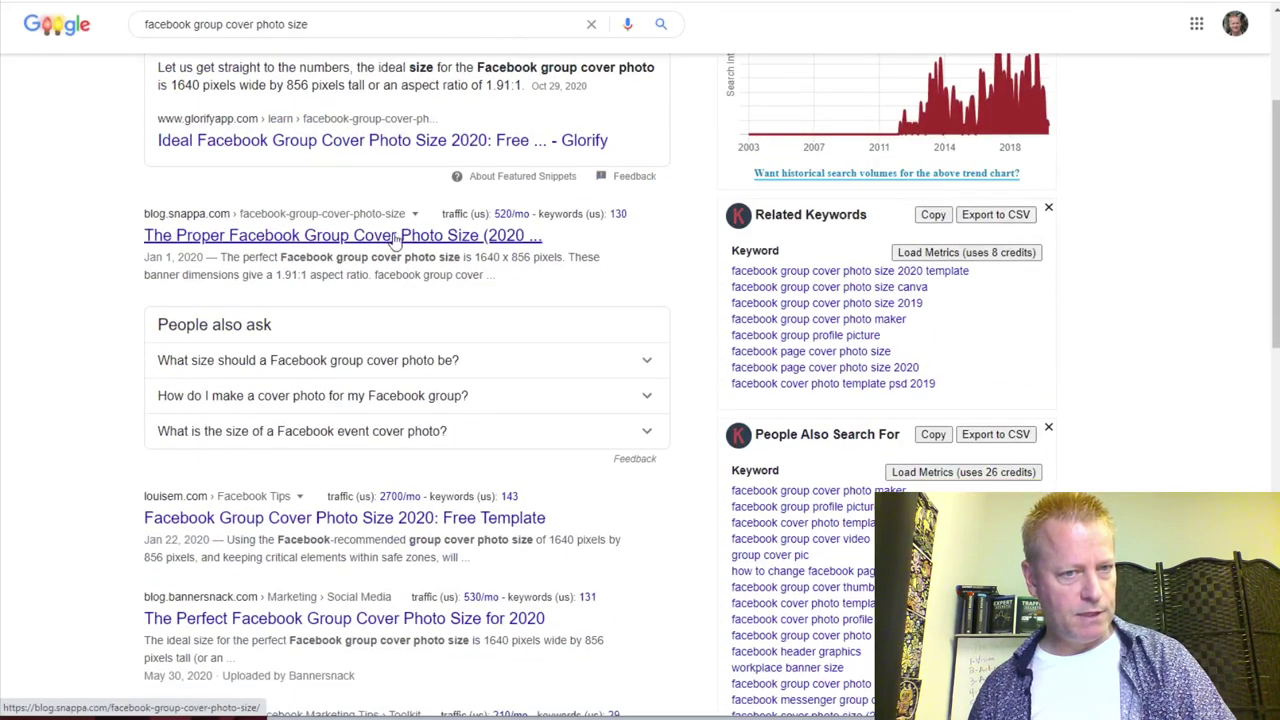
Highlight the recommended 1640 x 856 size in the snappa search result, then switch to Paint and check the photo's image properties
{"action": "left_click_drag", "start_coordinate": [475, 239], "coordinate": [531, 239]}
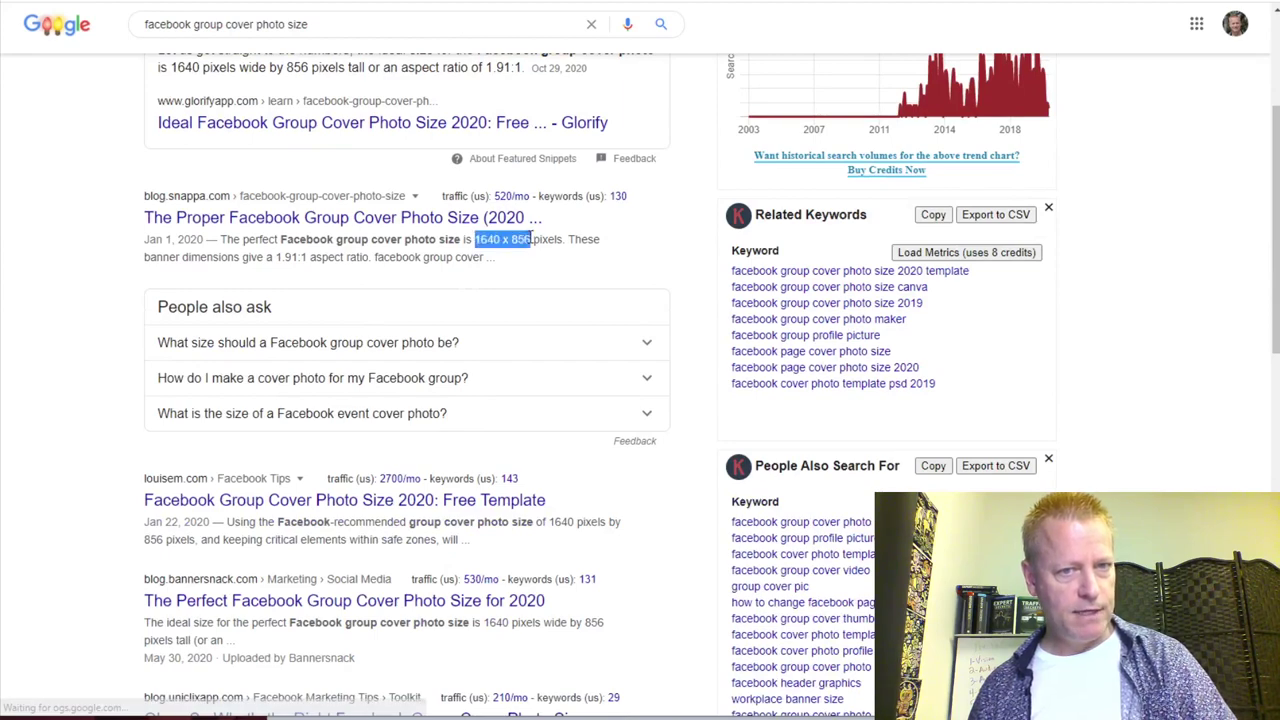
{"action": "key", "text": "alt+Tab"}
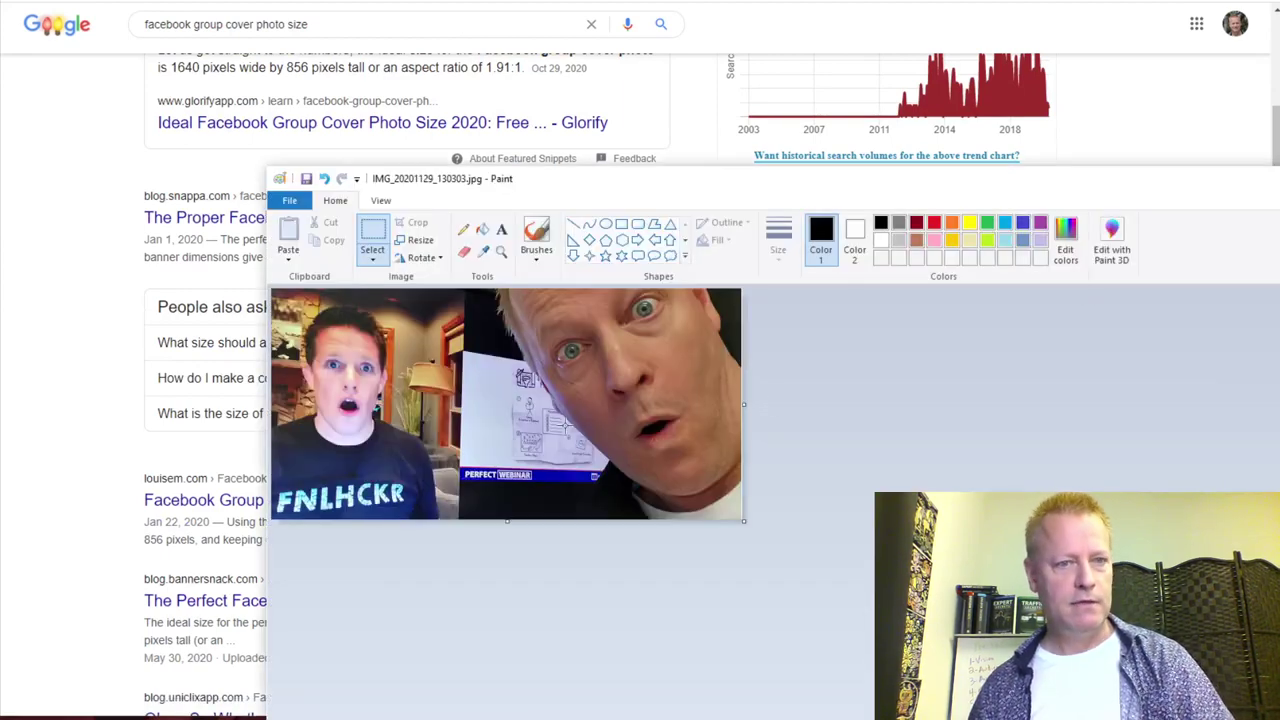
{"action": "left_click", "coordinate": [289, 200]}
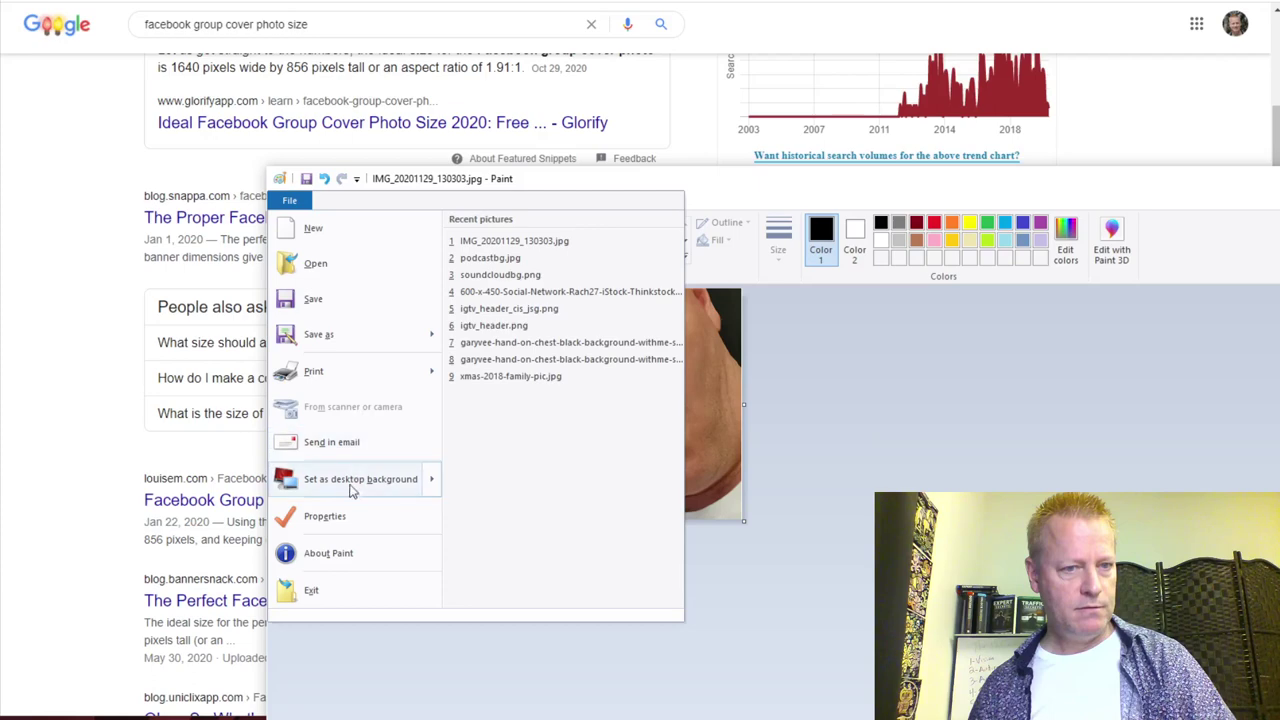
{"action": "left_click", "coordinate": [338, 517]}
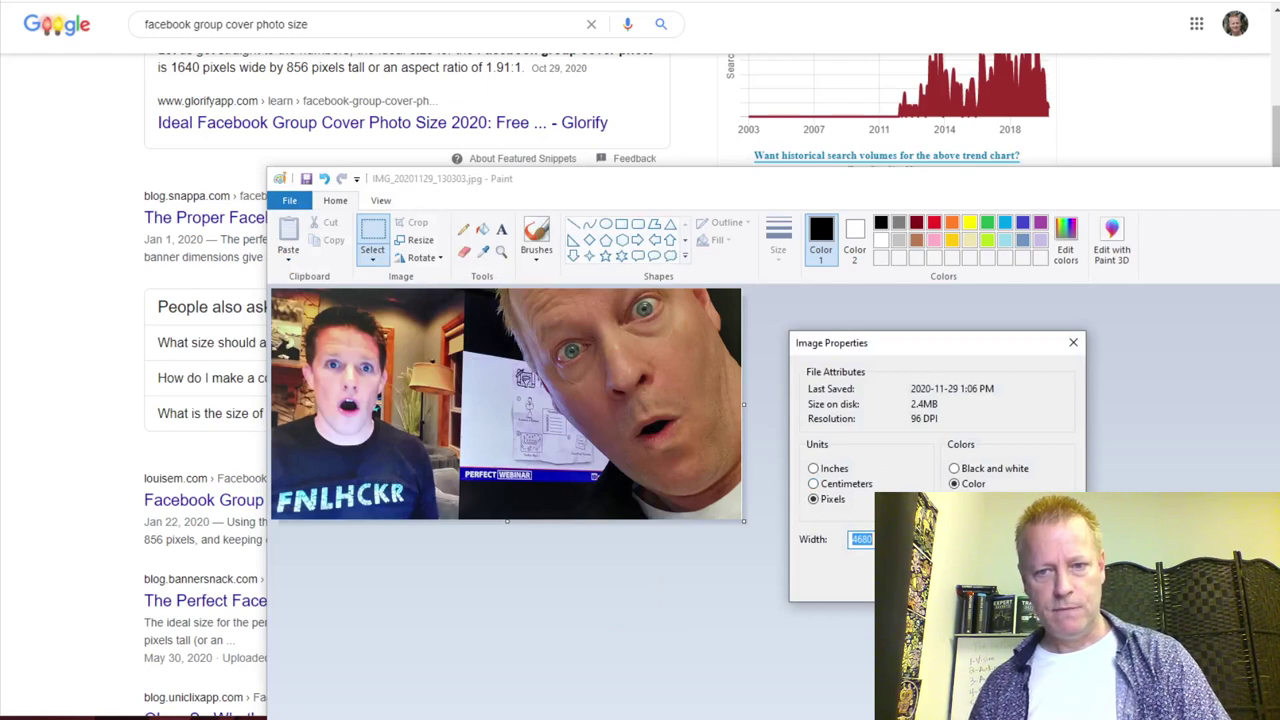
{"action": "key", "text": "Return"}
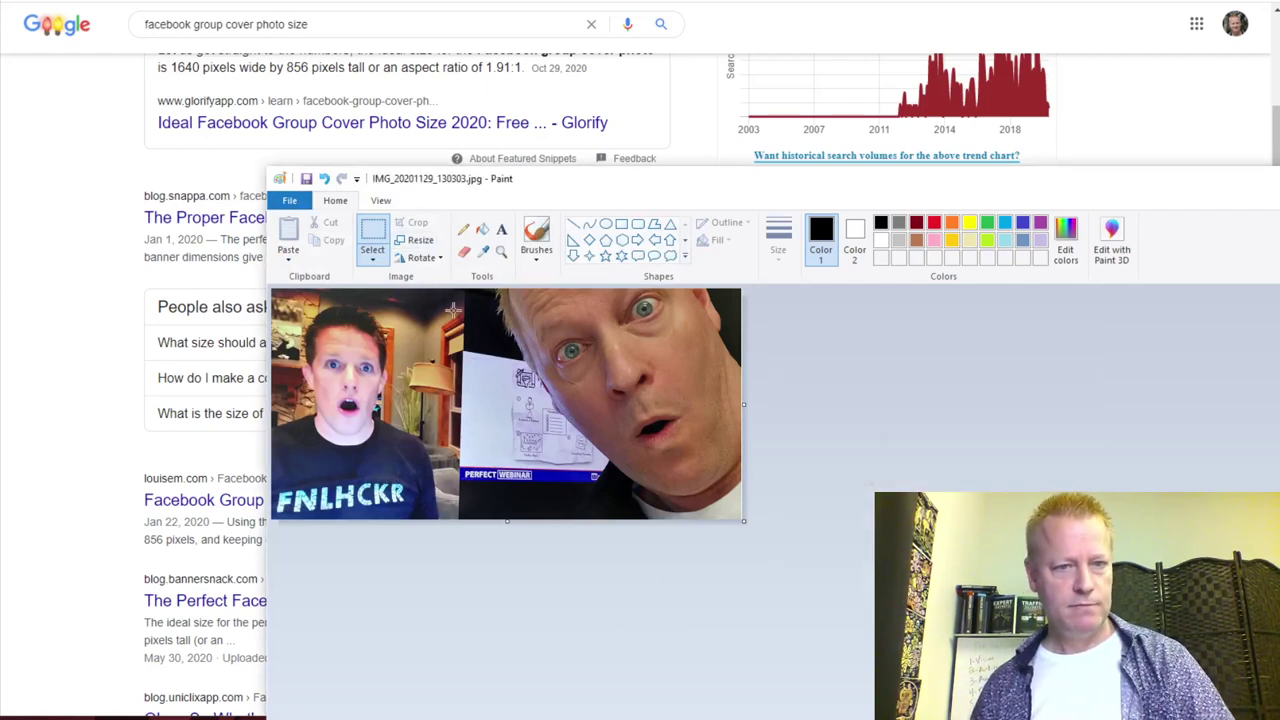
Resize the photo by pixels to a vertical size of 856, keeping the aspect ratio
{"action": "left_click", "coordinate": [418, 240]}
{"action": "left_click", "coordinate": [445, 298]}
{"action": "left_click_drag", "start_coordinate": [483, 325], "coordinate": [401, 334]}
{"action": "type", "text": "1640"}
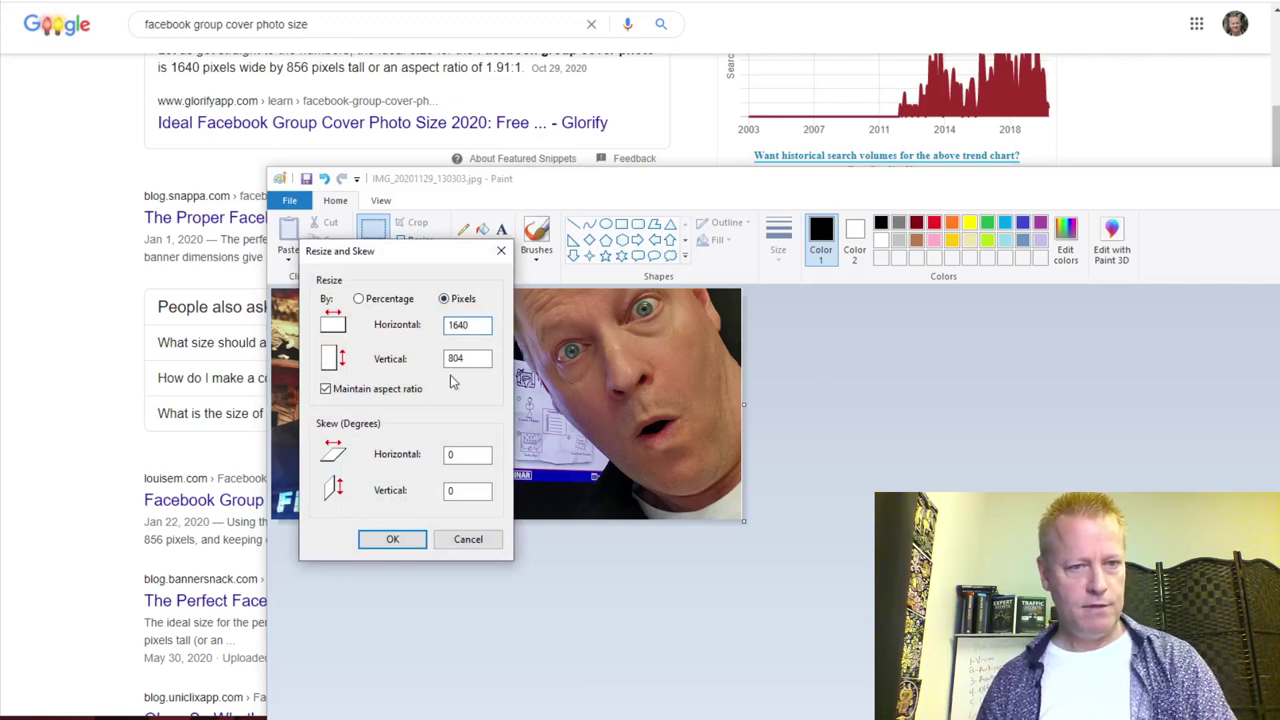
{"action": "left_click", "coordinate": [392, 539]}
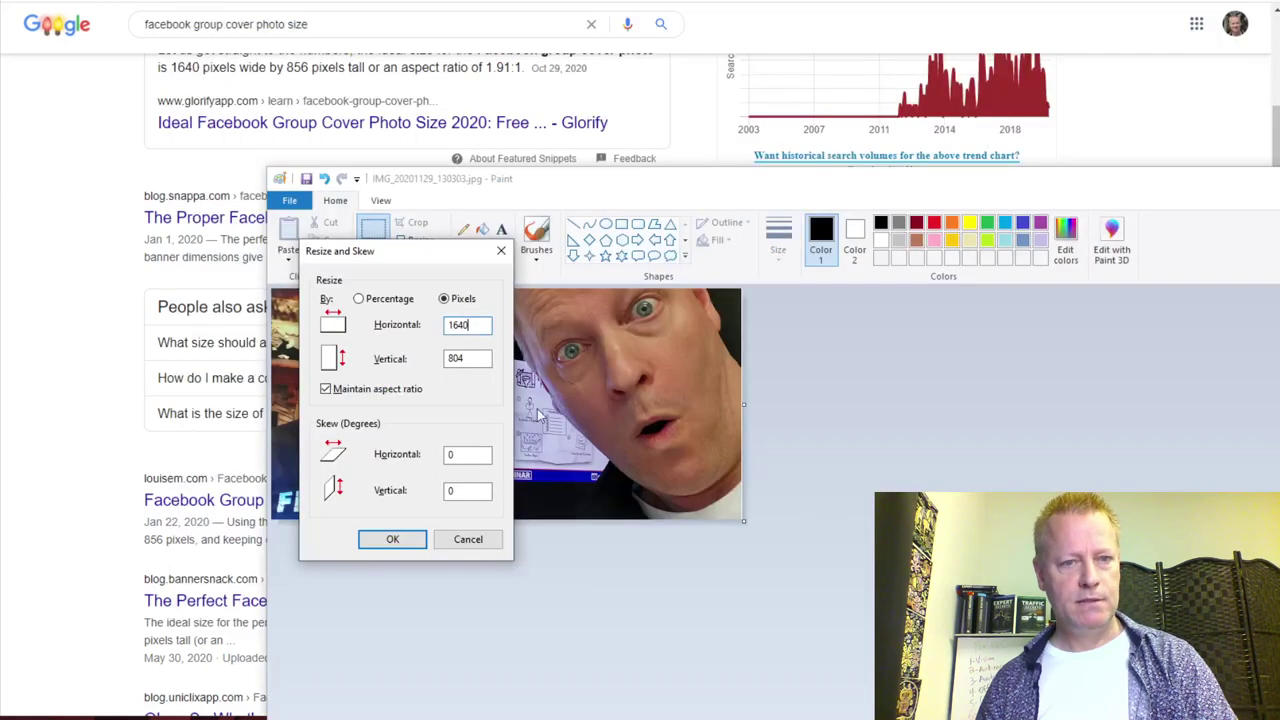
{"action": "type", "text": "856"}
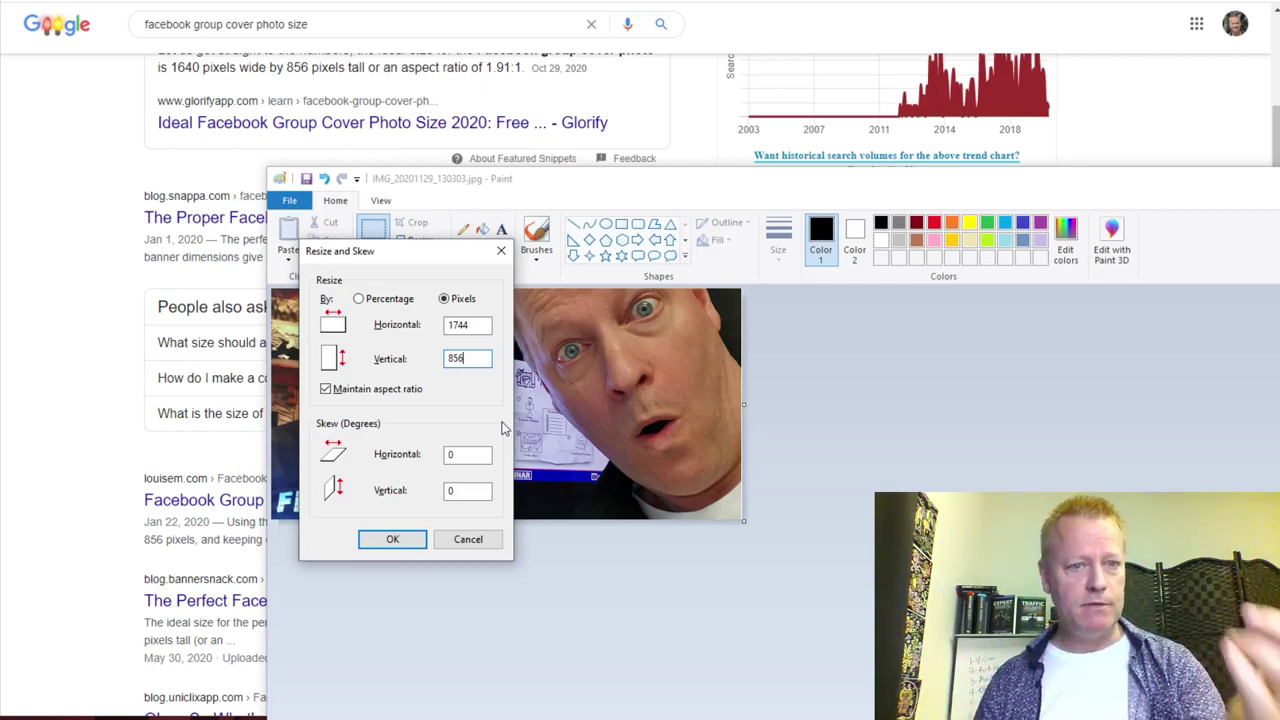
{"action": "double_click", "coordinate": [462, 322]}
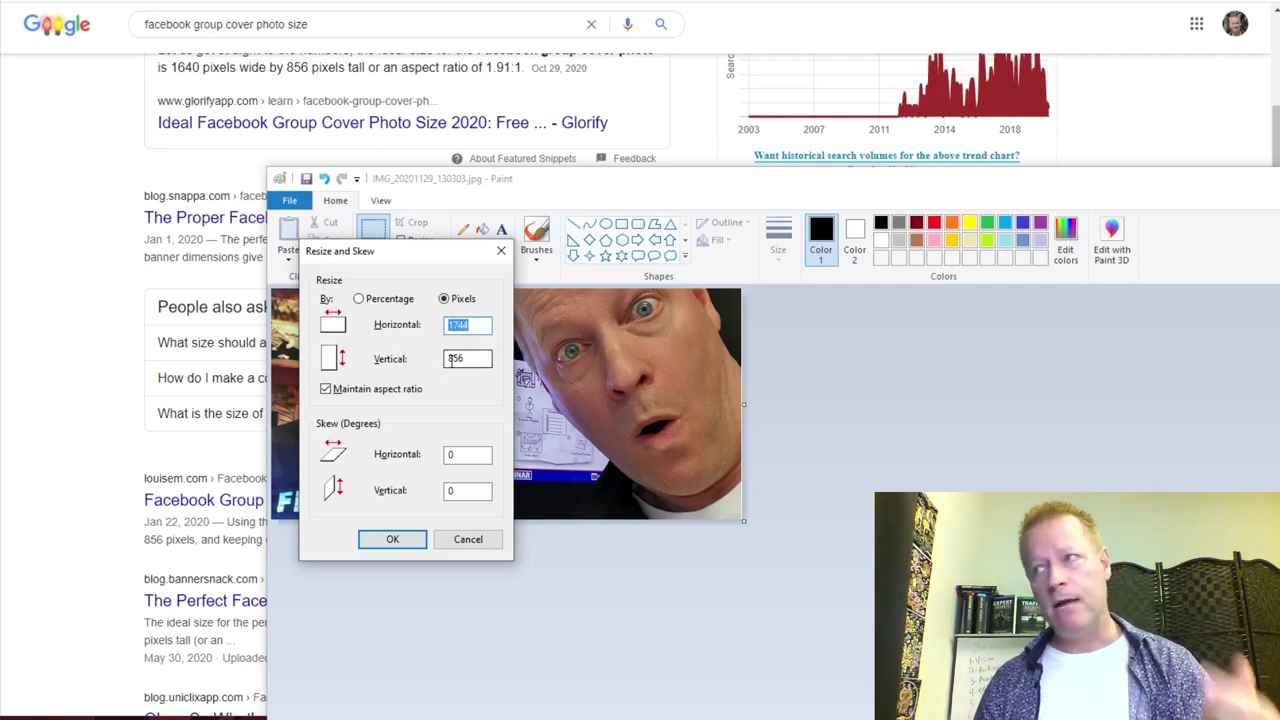
{"action": "left_click", "coordinate": [468, 359]}
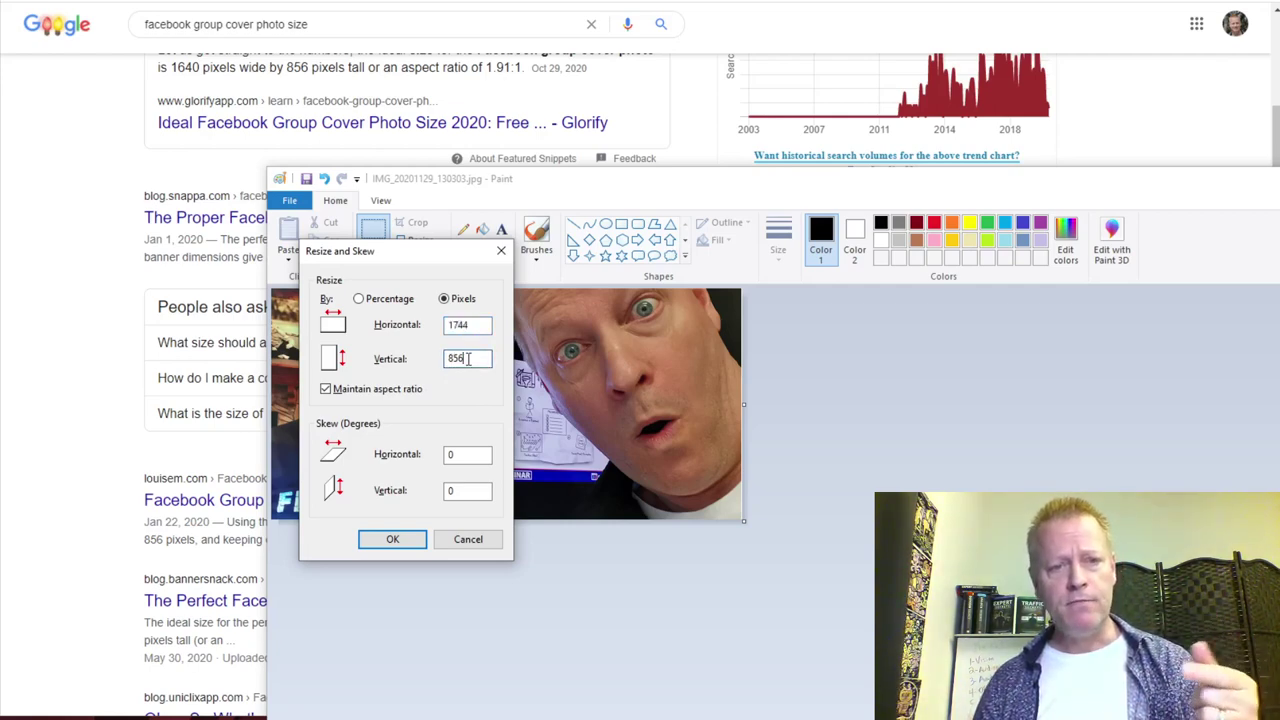
{"action": "left_click", "coordinate": [404, 547]}
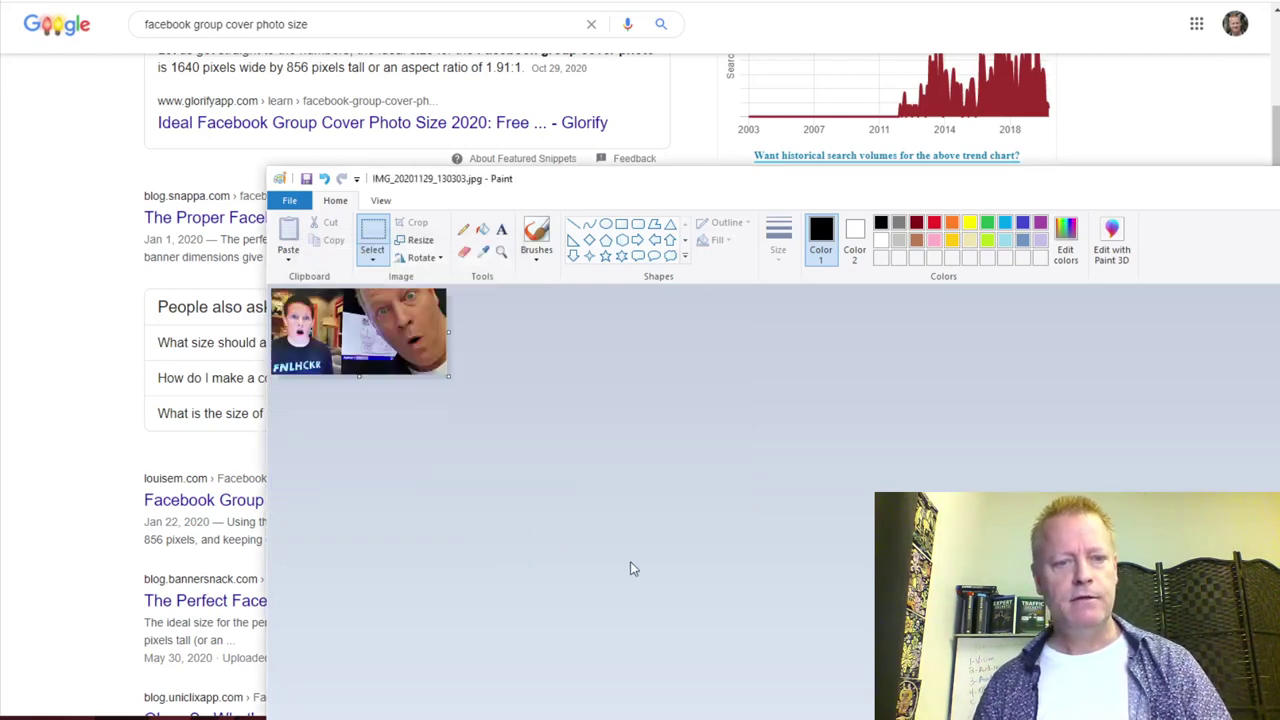
Recheck the recommended size in the search results and trim the photo's canvas width to 1640 pixels in Paint
{"action": "mouse_move", "coordinate": [1274, 192]}
{"action": "left_mouse_down"}
{"action": "mouse_move", "coordinate": [1198, 86]}
{"action": "mouse_move", "coordinate": [1155, 59]}
{"action": "left_mouse_up"}
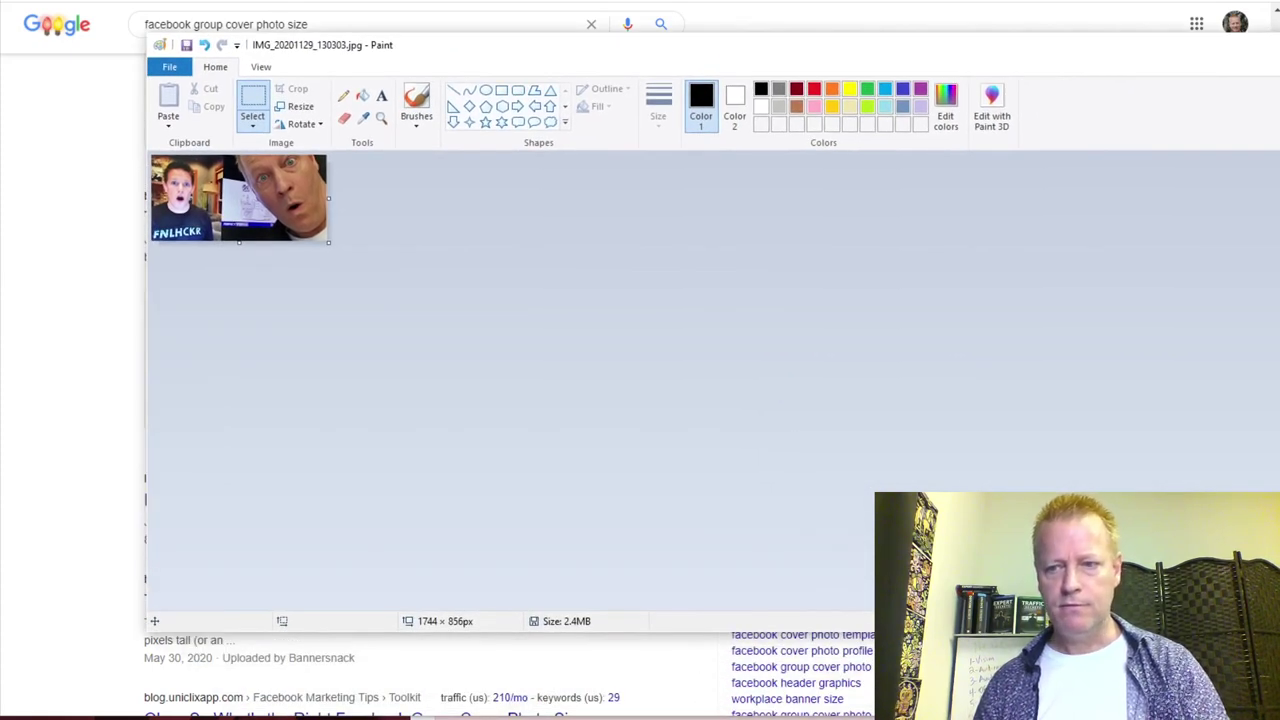
{"action": "scroll", "coordinate": [1059, 448], "scroll_direction": "up", "scroll_amount": 2}
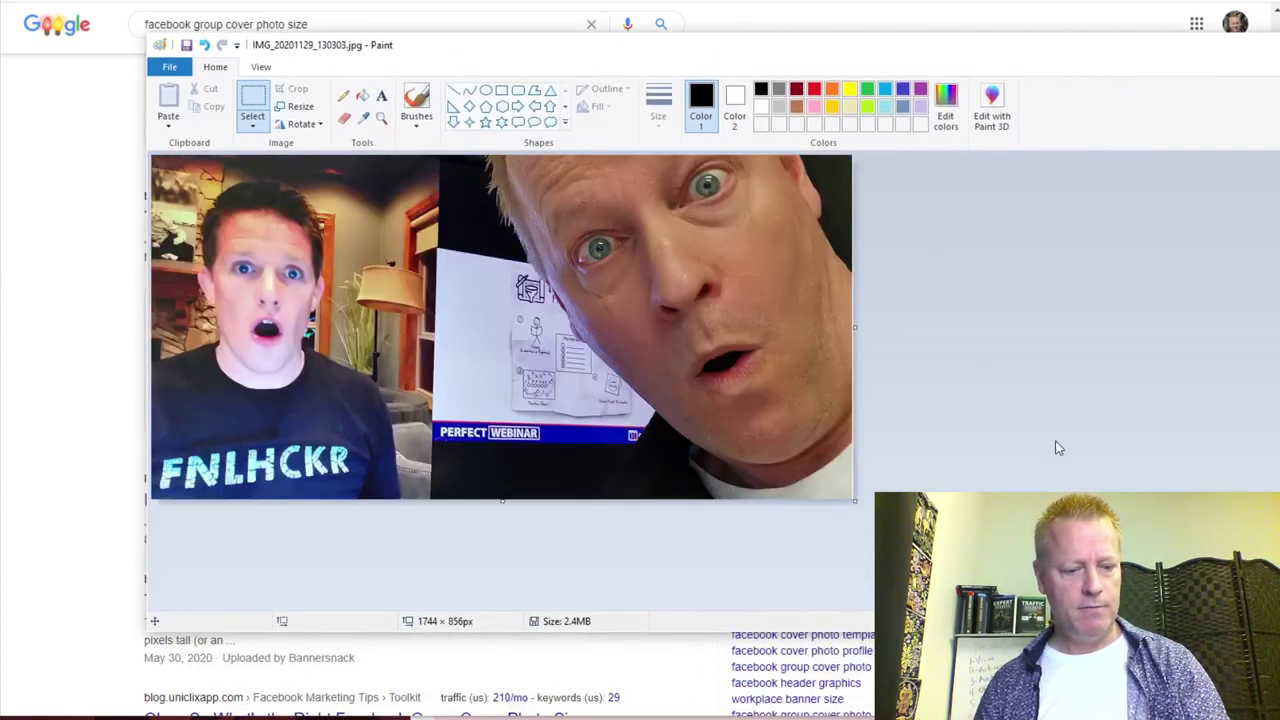
{"action": "key", "text": "alt+Tab"}
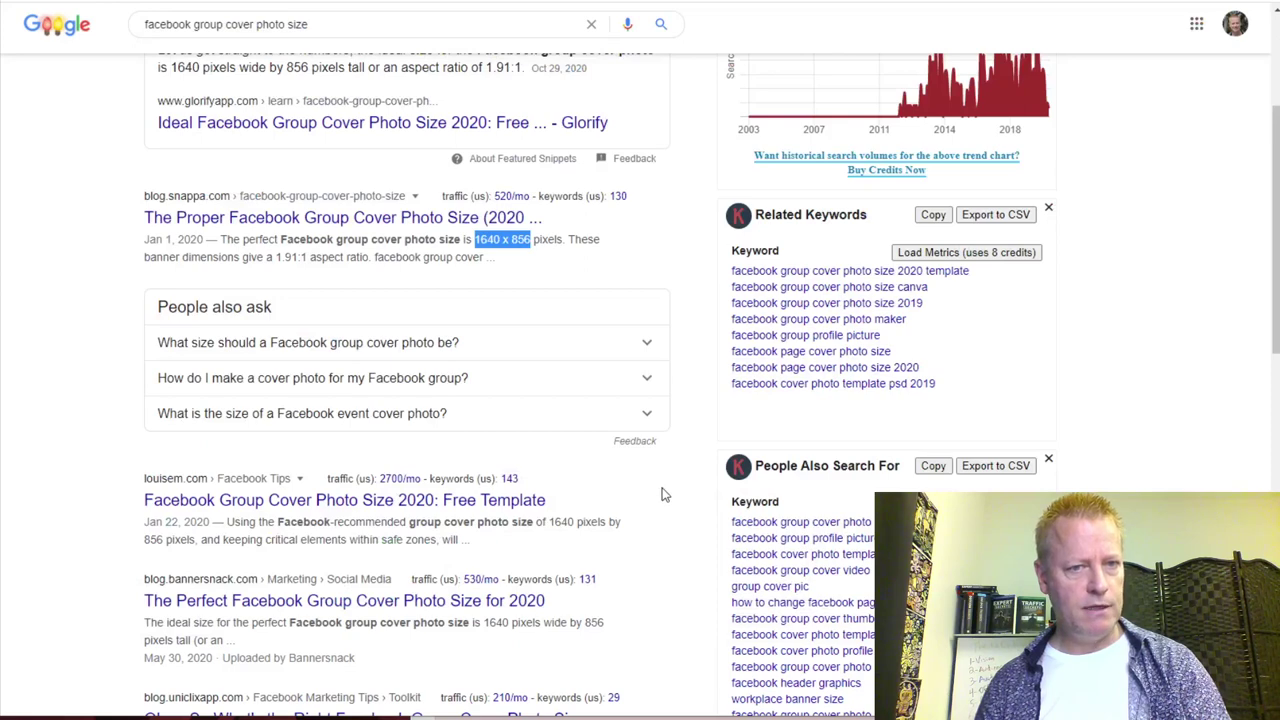
{"action": "key", "text": "alt+Tab"}
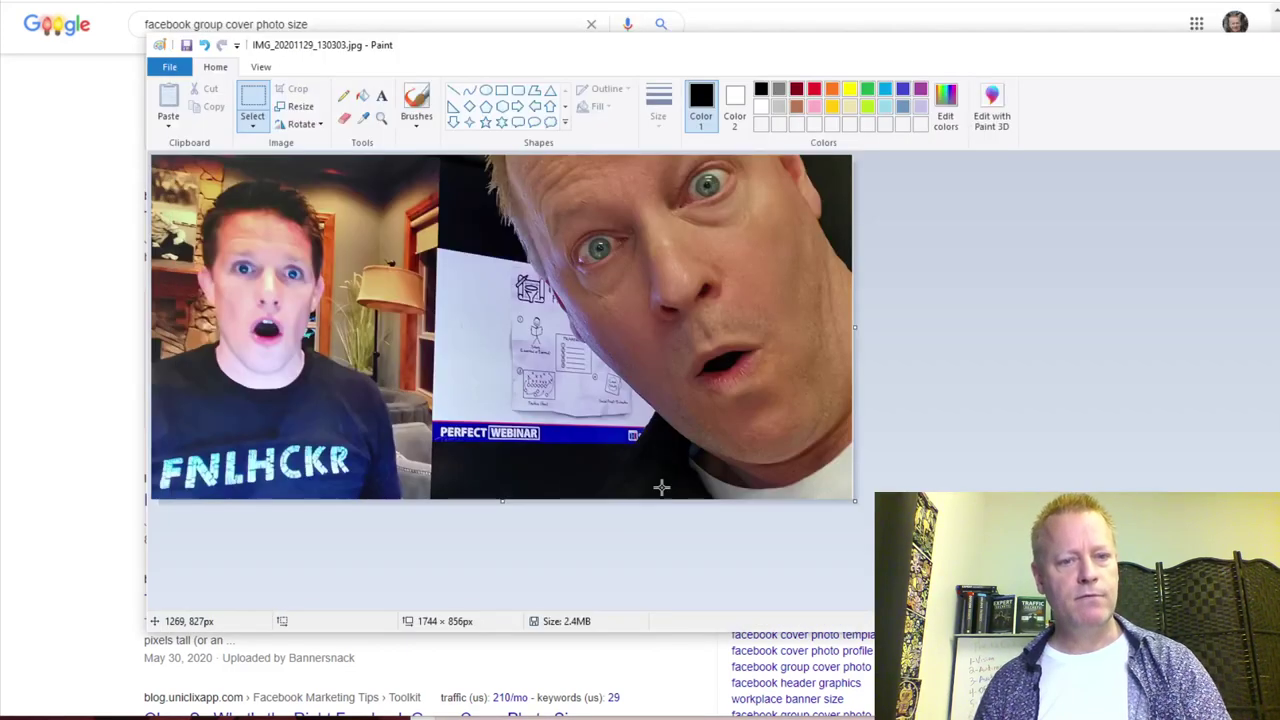
{"action": "left_click", "coordinate": [170, 66]}
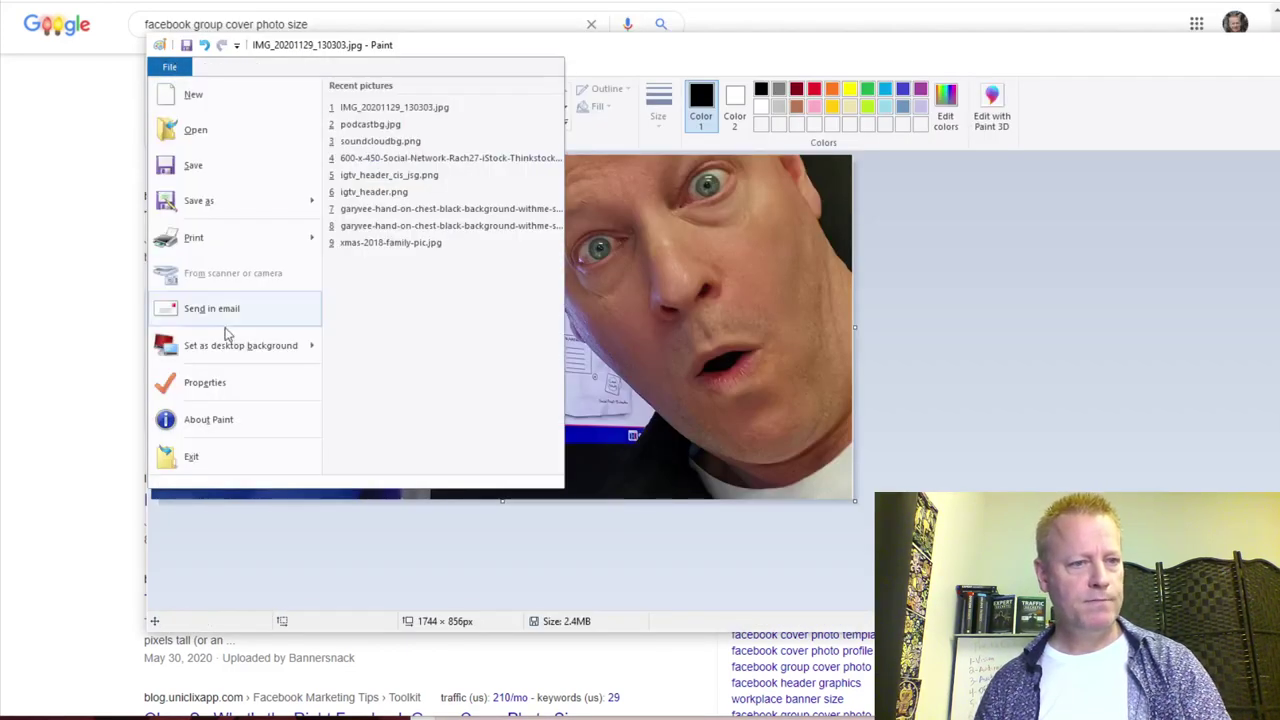
{"action": "left_click", "coordinate": [205, 383]}
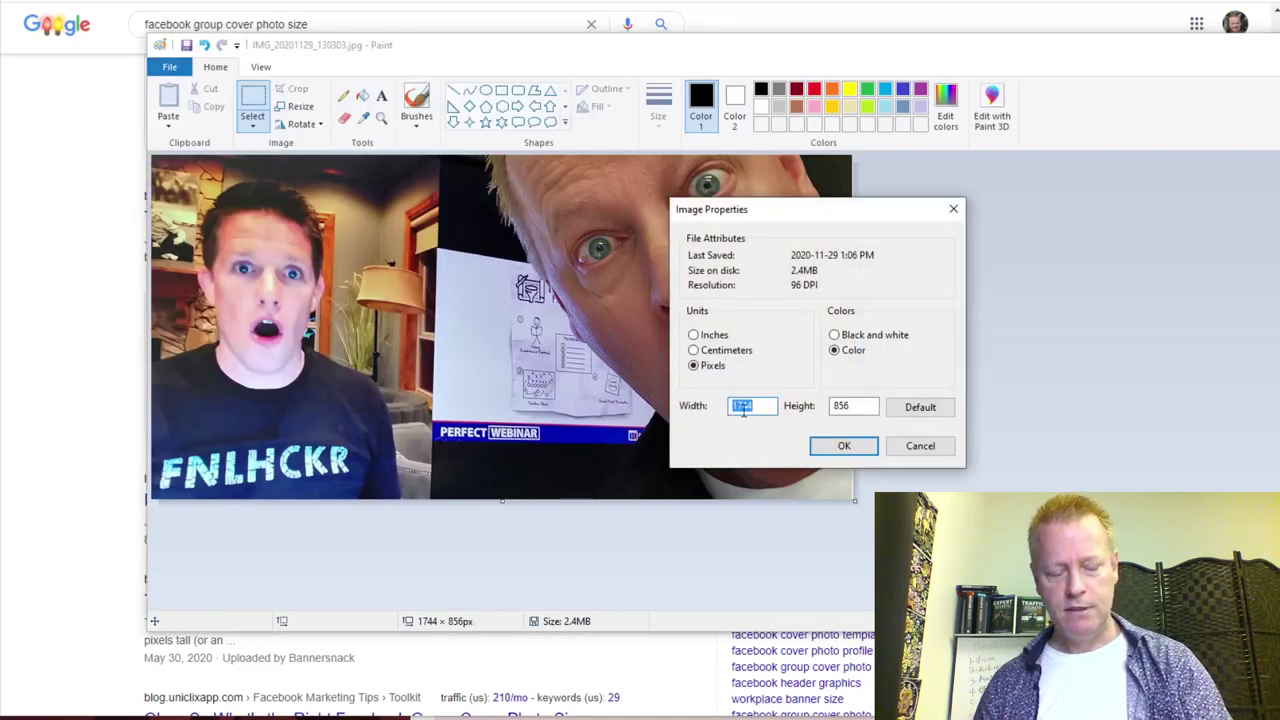
{"action": "type", "text": "1640"}
{"action": "key", "text": "Return"}
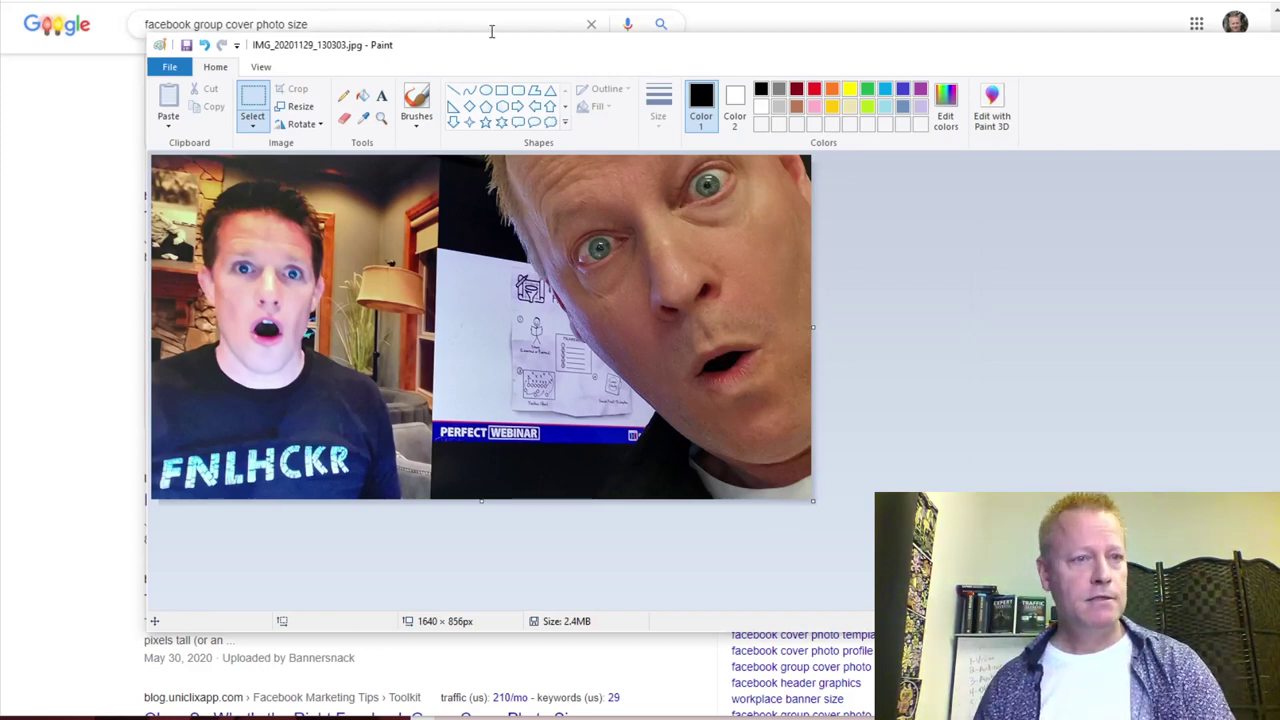
Start saving the picture as a new file and create and open a folder named "Facebook Group Become Perfect Webinar Master" in the pinned personal folder
{"action": "left_click", "coordinate": [166, 70]}
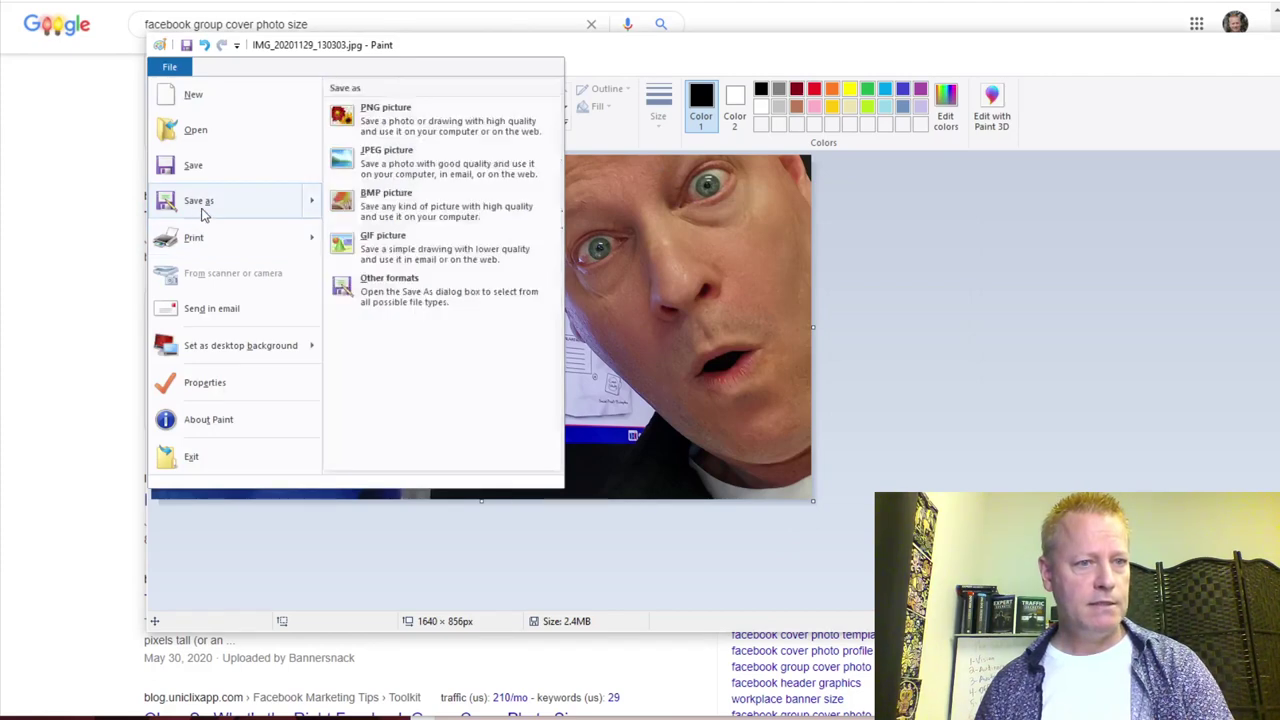
{"action": "left_click", "coordinate": [200, 214]}
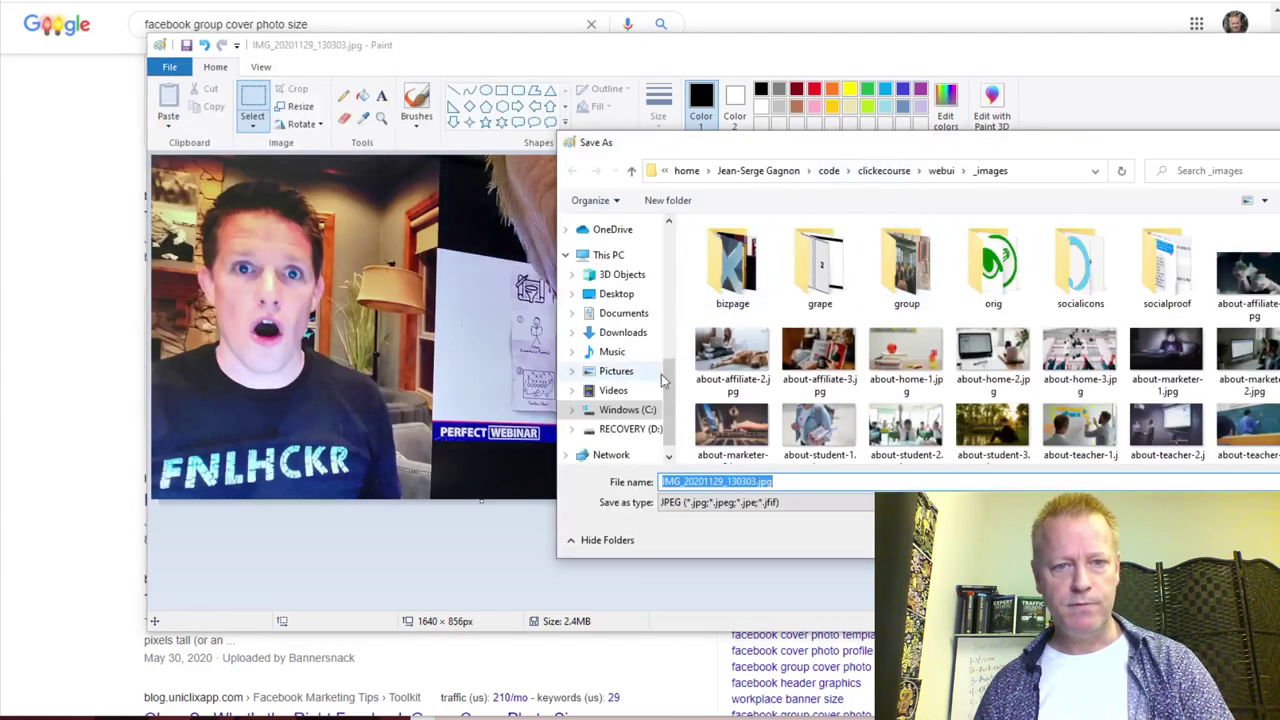
{"action": "left_click_drag", "start_coordinate": [671, 403], "coordinate": [669, 240]}
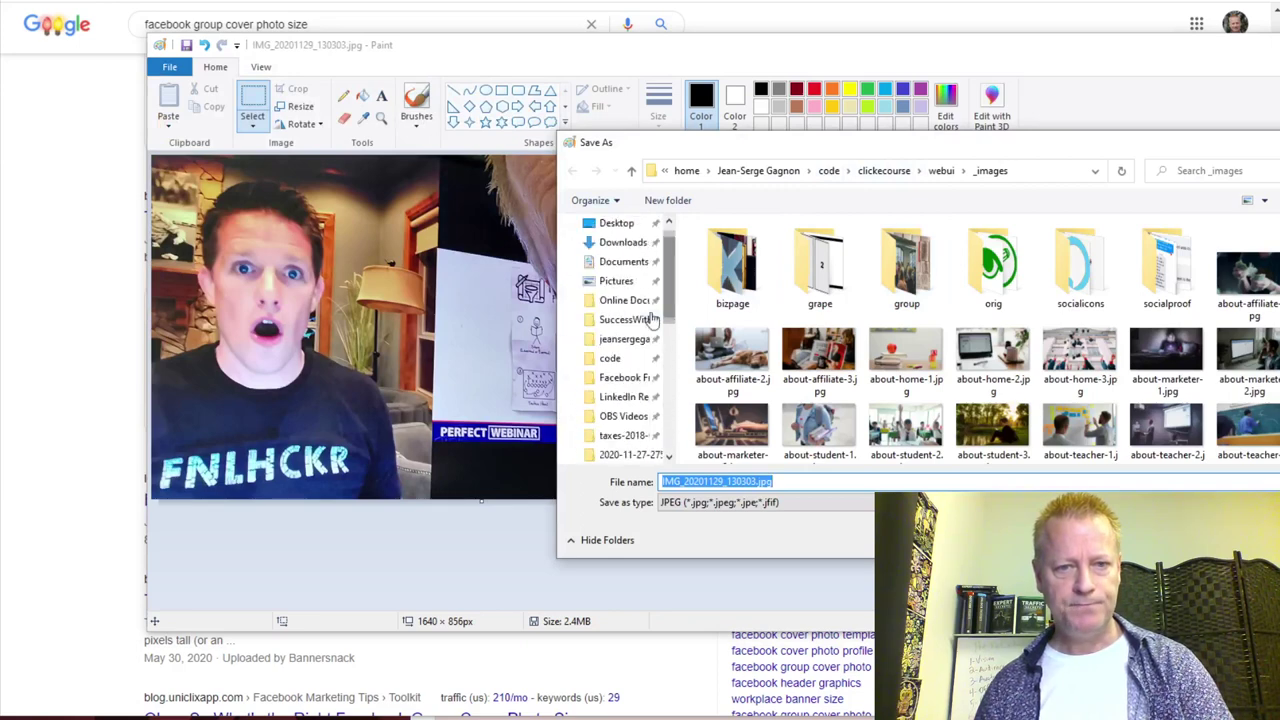
{"action": "left_click", "coordinate": [600, 339]}
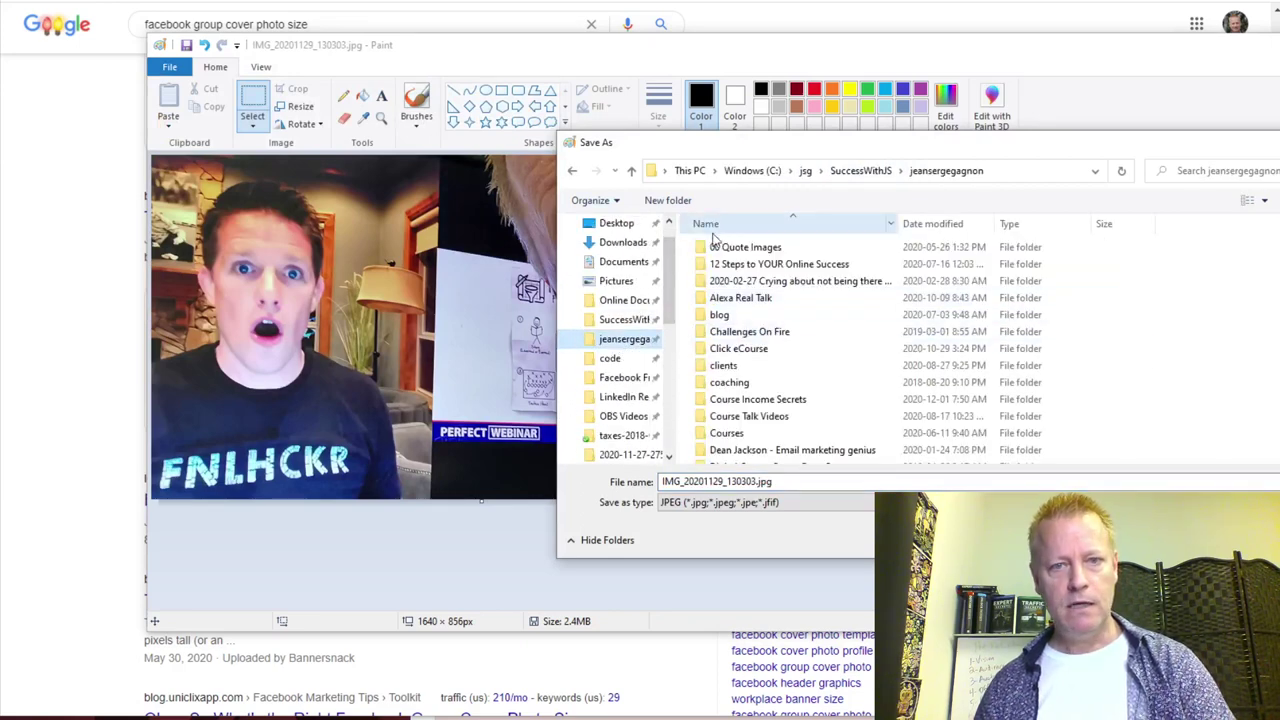
{"action": "scroll", "coordinate": [805, 346], "scroll_direction": "down", "scroll_amount": 4}
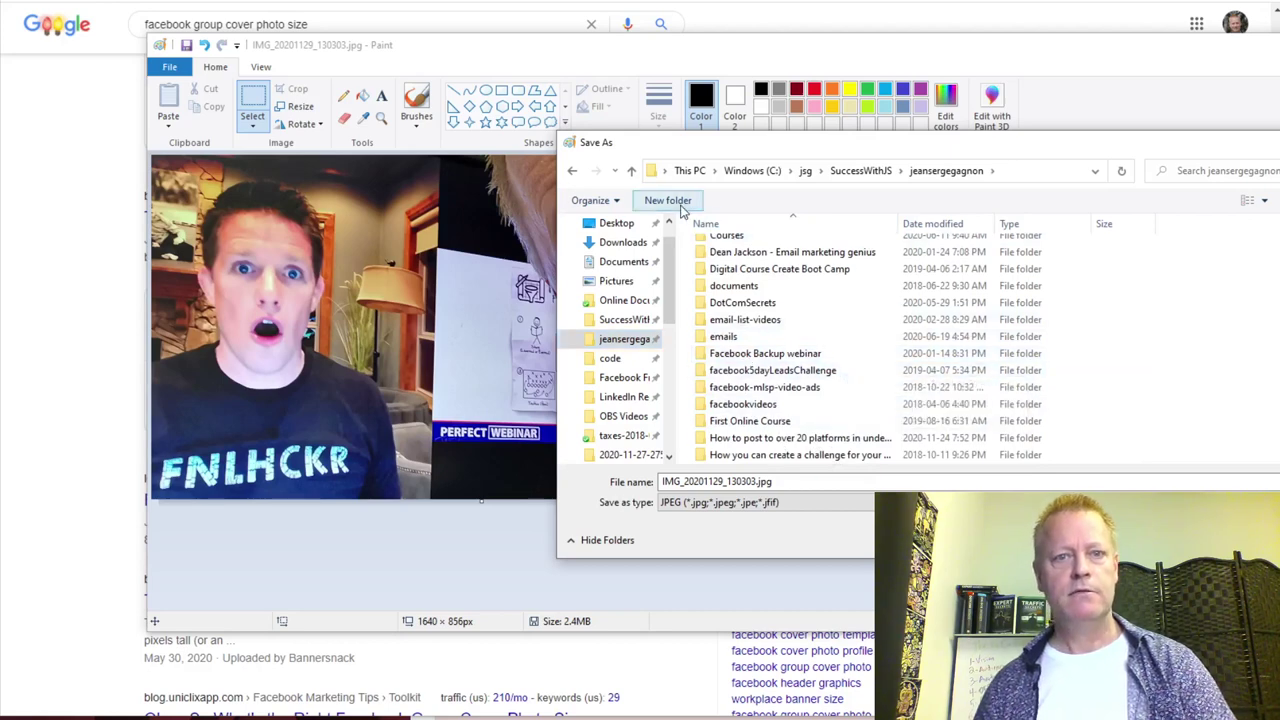
{"action": "type", "text": "Fa"}
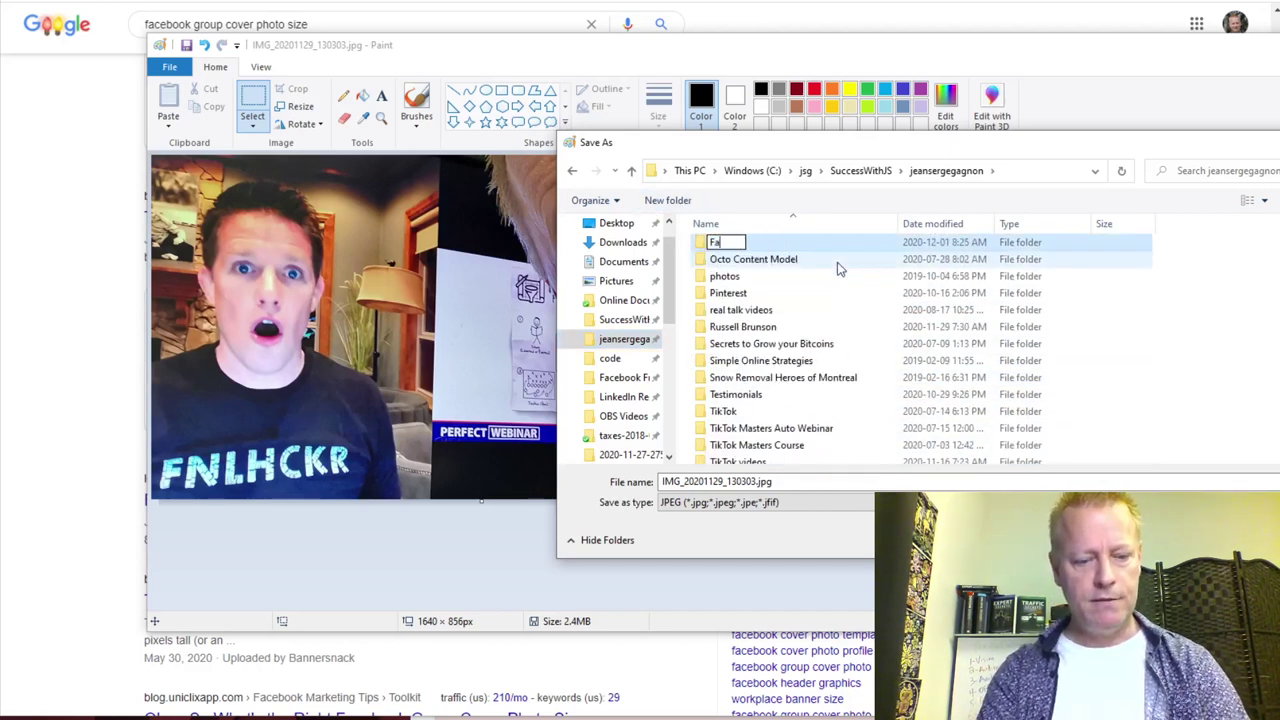
{"action": "type", "text": "cebook Group"}
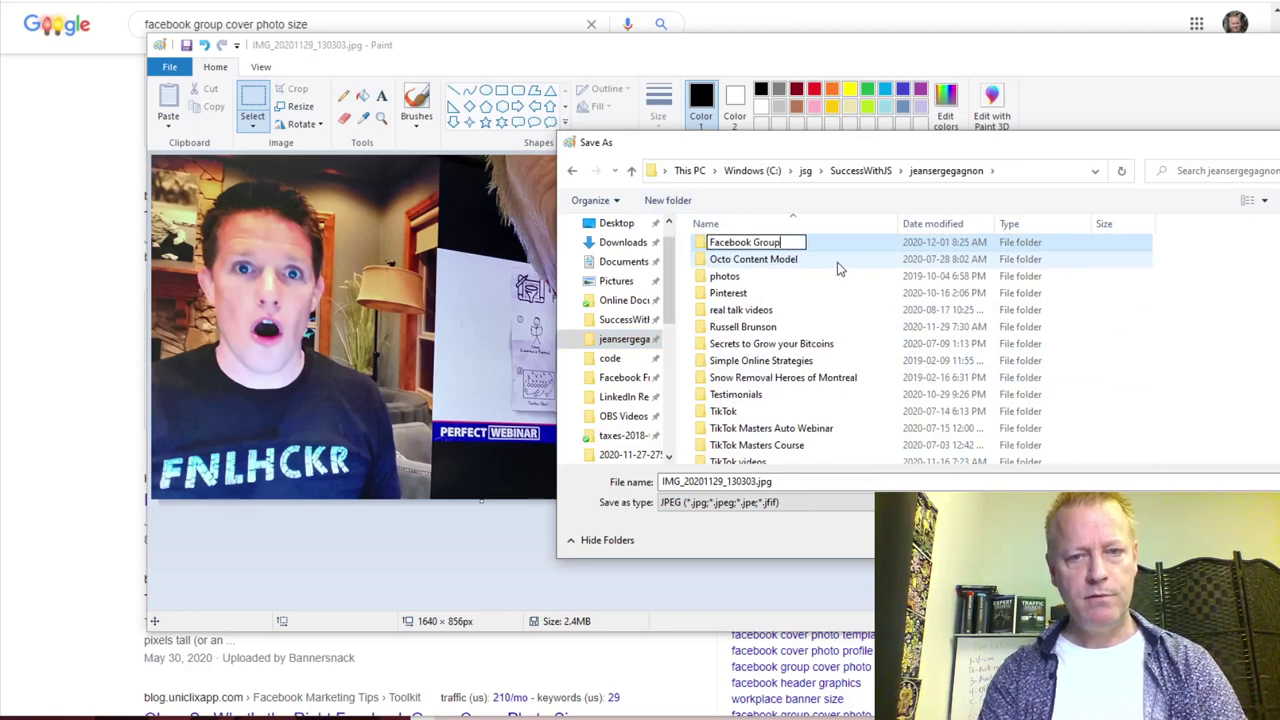
{"action": "type", "text": " Become P"}
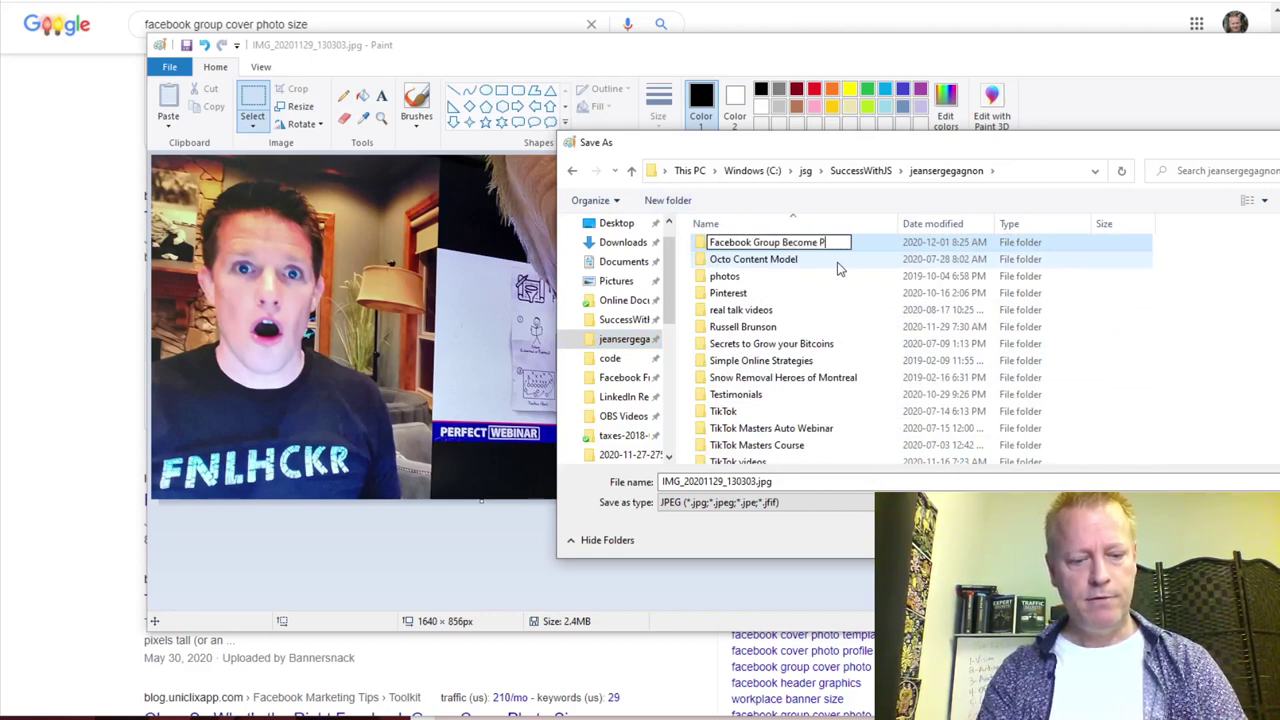
{"action": "type", "text": "erfect Webinar Mas"}
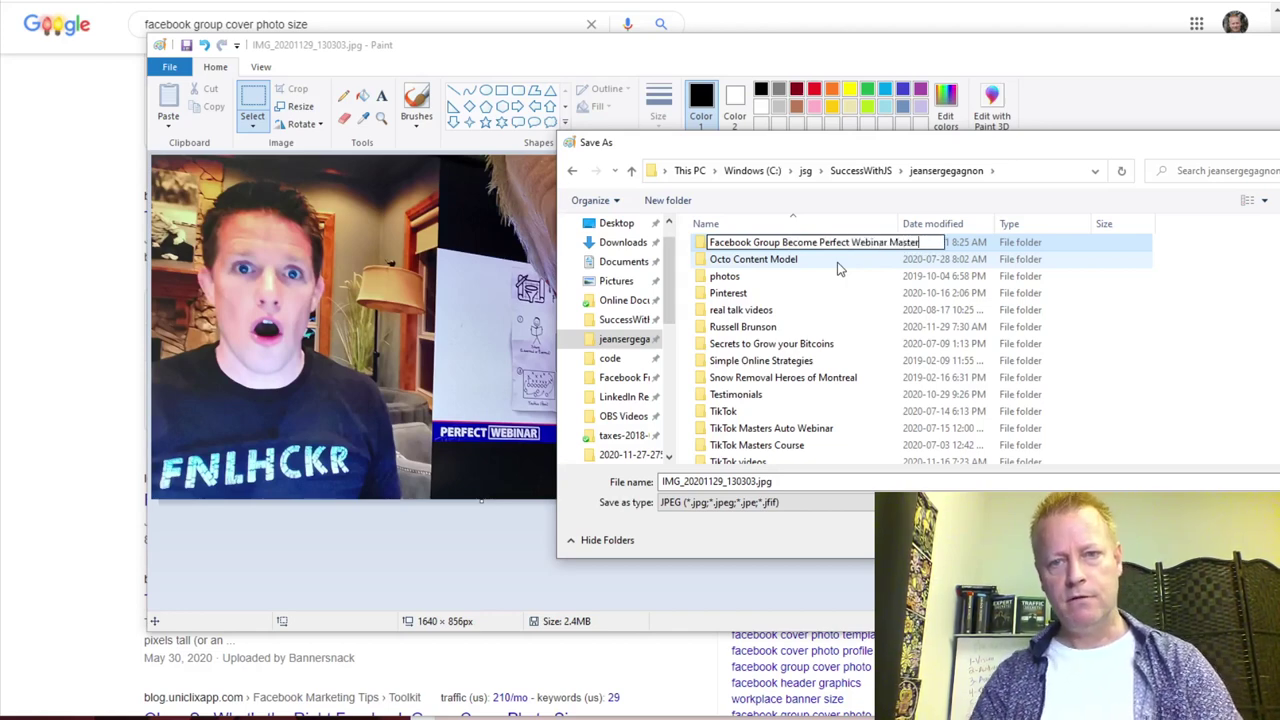
{"action": "type", "text": "ter"}
{"action": "key", "text": "Return"}
{"action": "key", "text": "Return"}
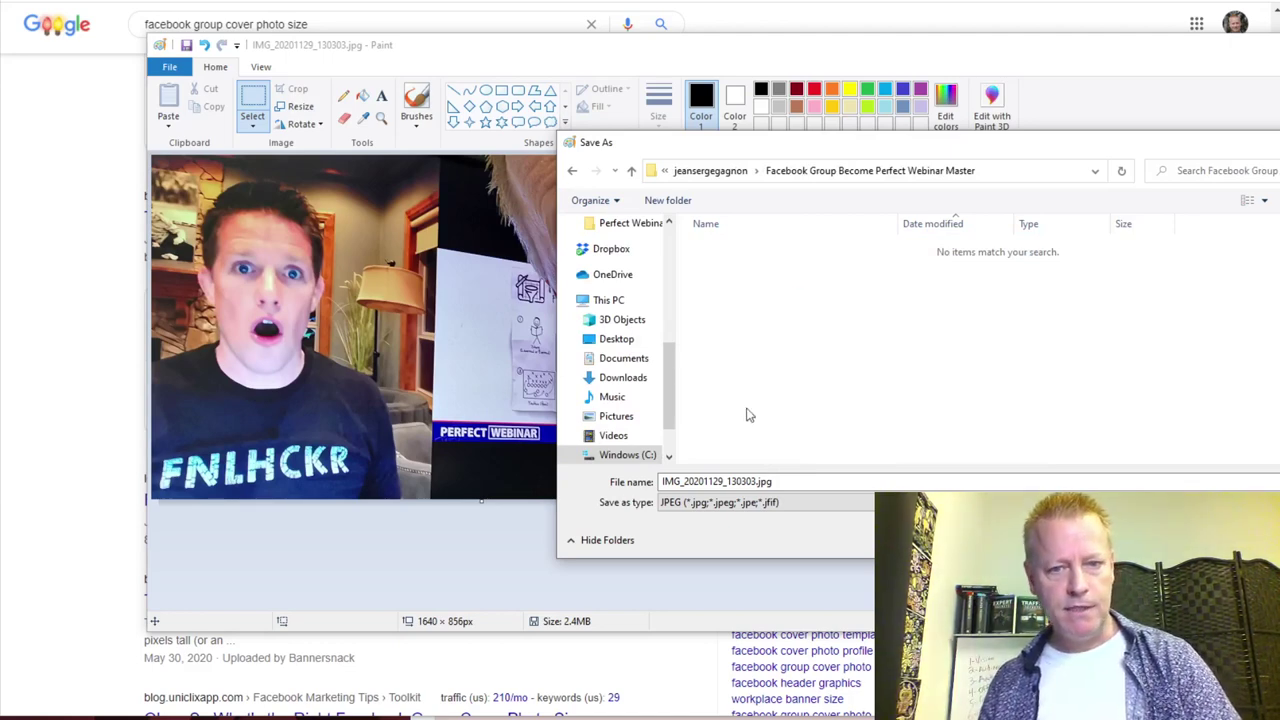
Save the picture as a JPEG named "coverphotoplain" in the new folder
{"action": "key", "text": "Tab"}
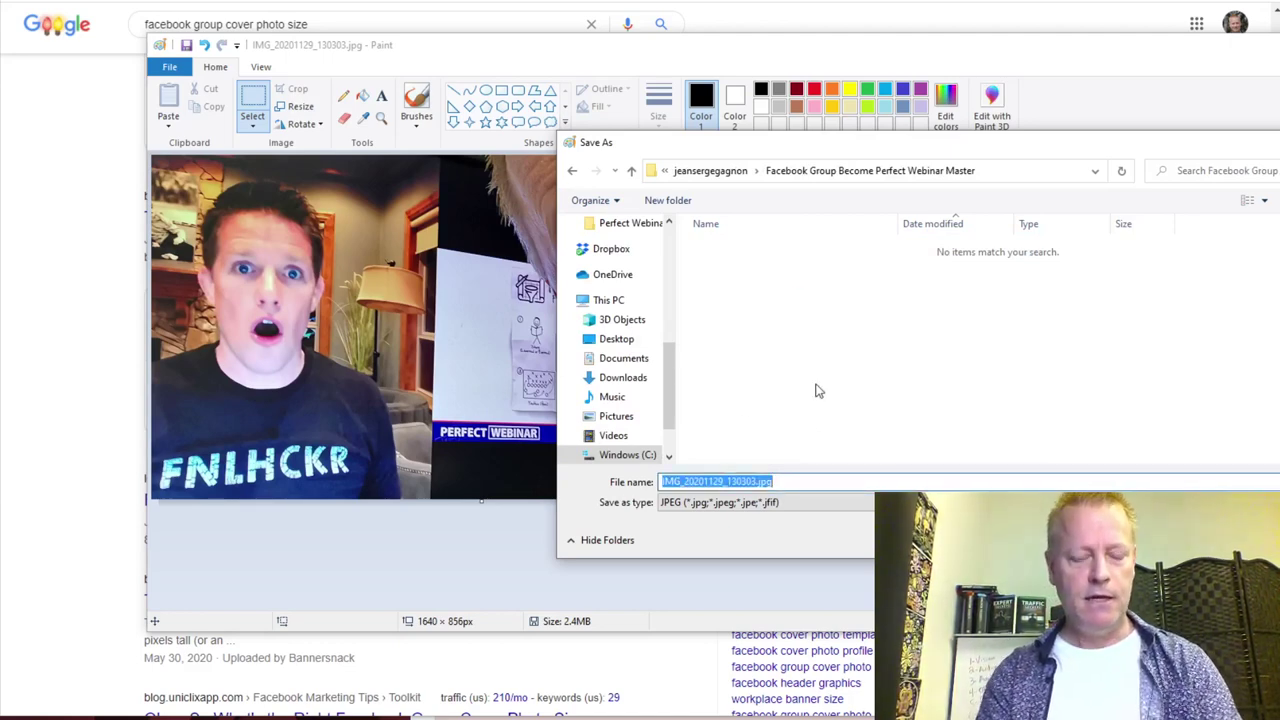
{"action": "type", "text": "coverphotoplain"}
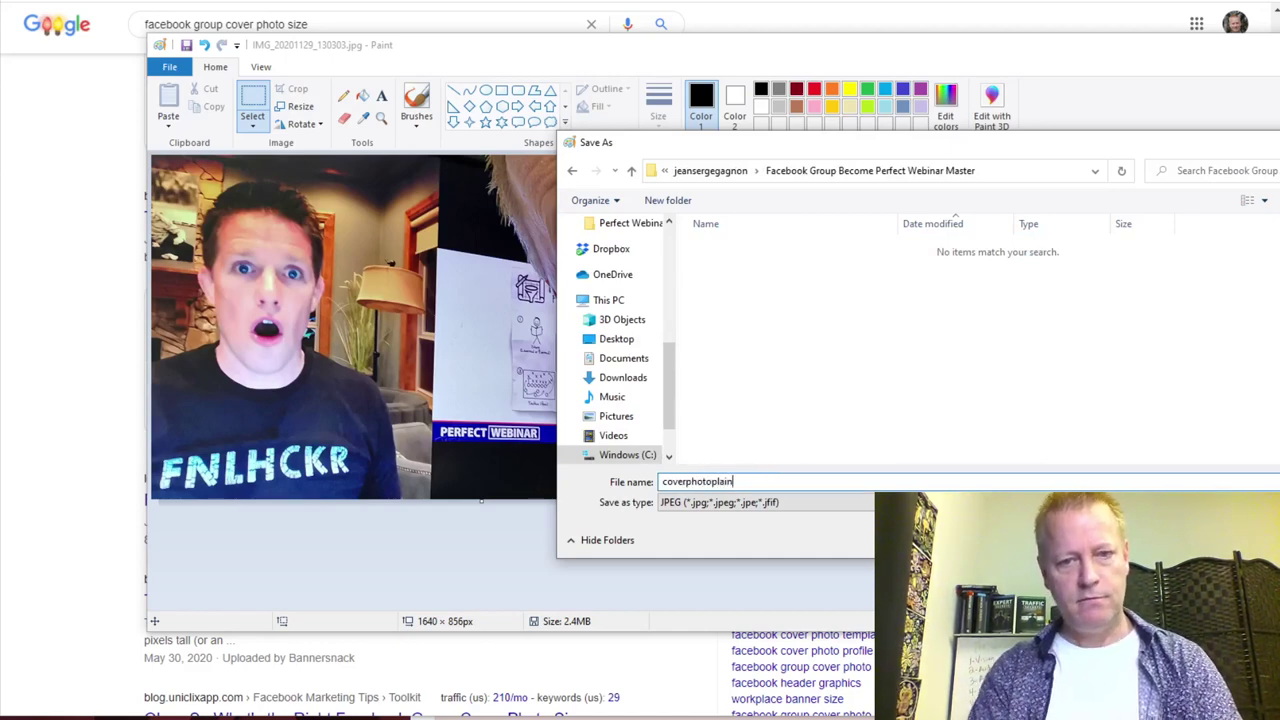
{"action": "key", "text": "Return"}
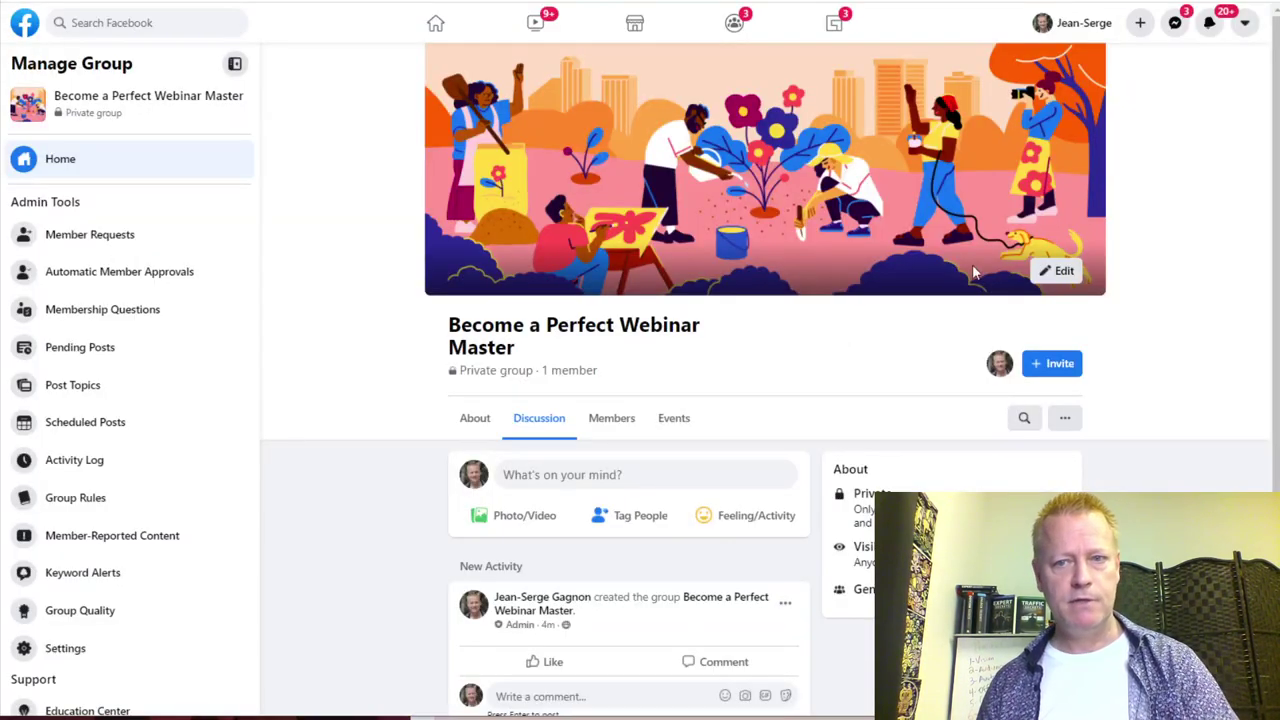
Upload the "coverphotoplain" picture from the "Facebook Group Become Perfect Webinar Master" folder as the group's cover, shift it slightly upward and save the change
{"action": "left_click", "coordinate": [1062, 271]}
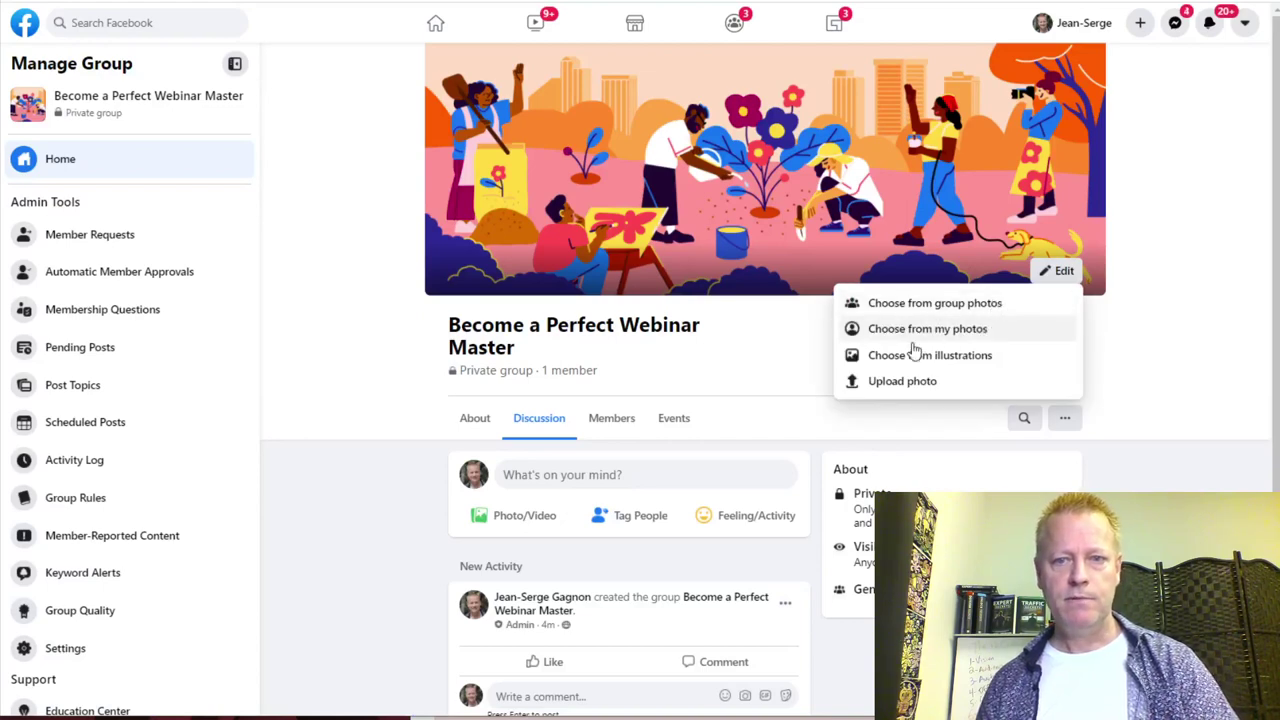
{"action": "left_click", "coordinate": [921, 385]}
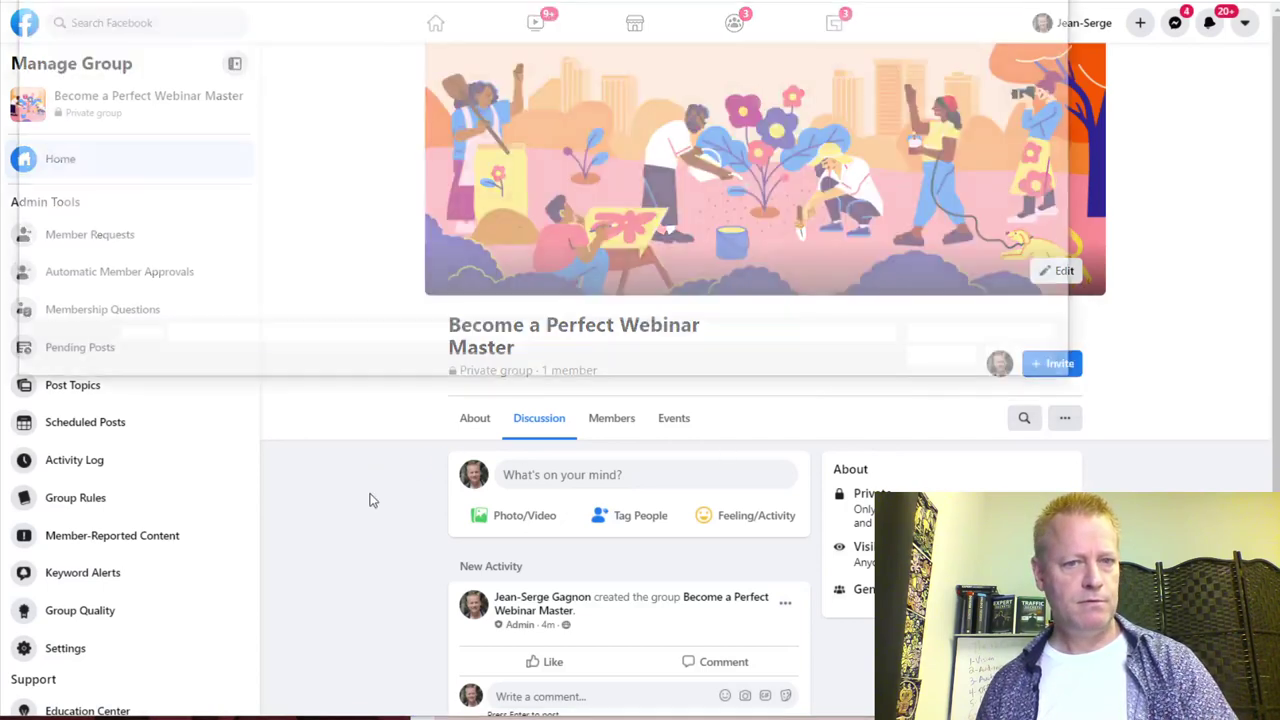
{"action": "key", "text": "alt+Up"}
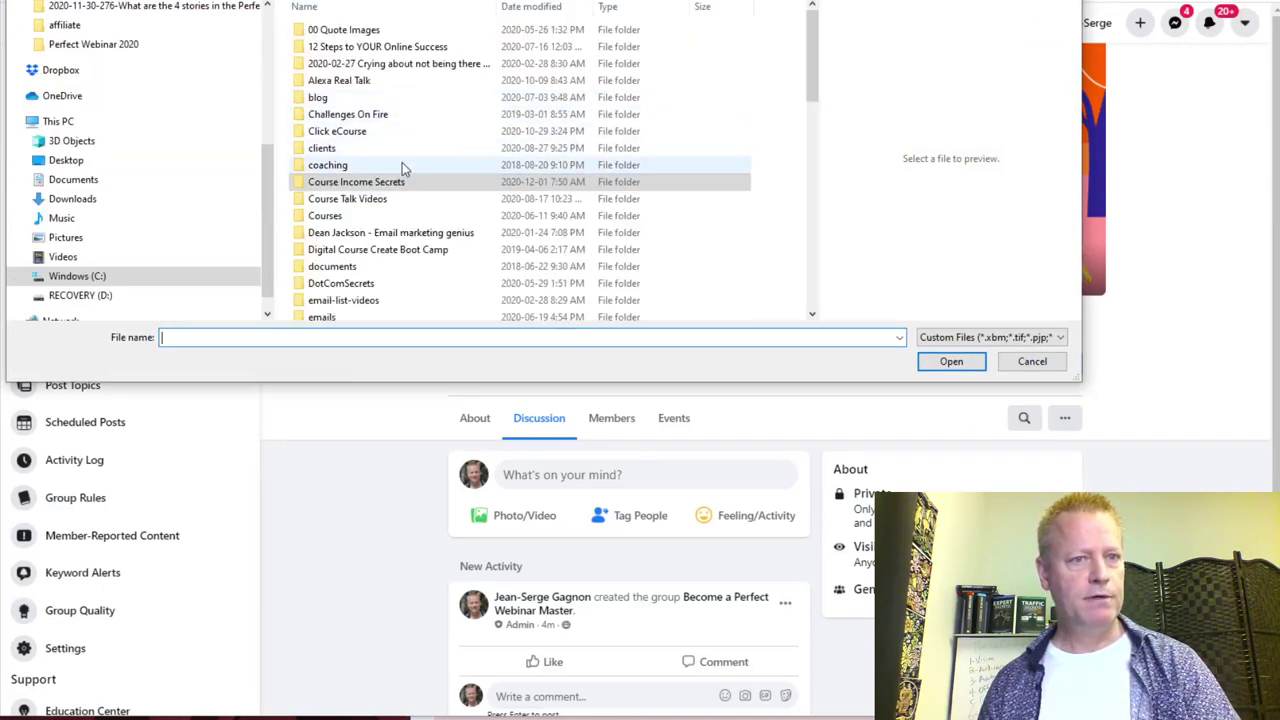
{"action": "scroll", "coordinate": [404, 160], "scroll_direction": "down", "scroll_amount": 3}
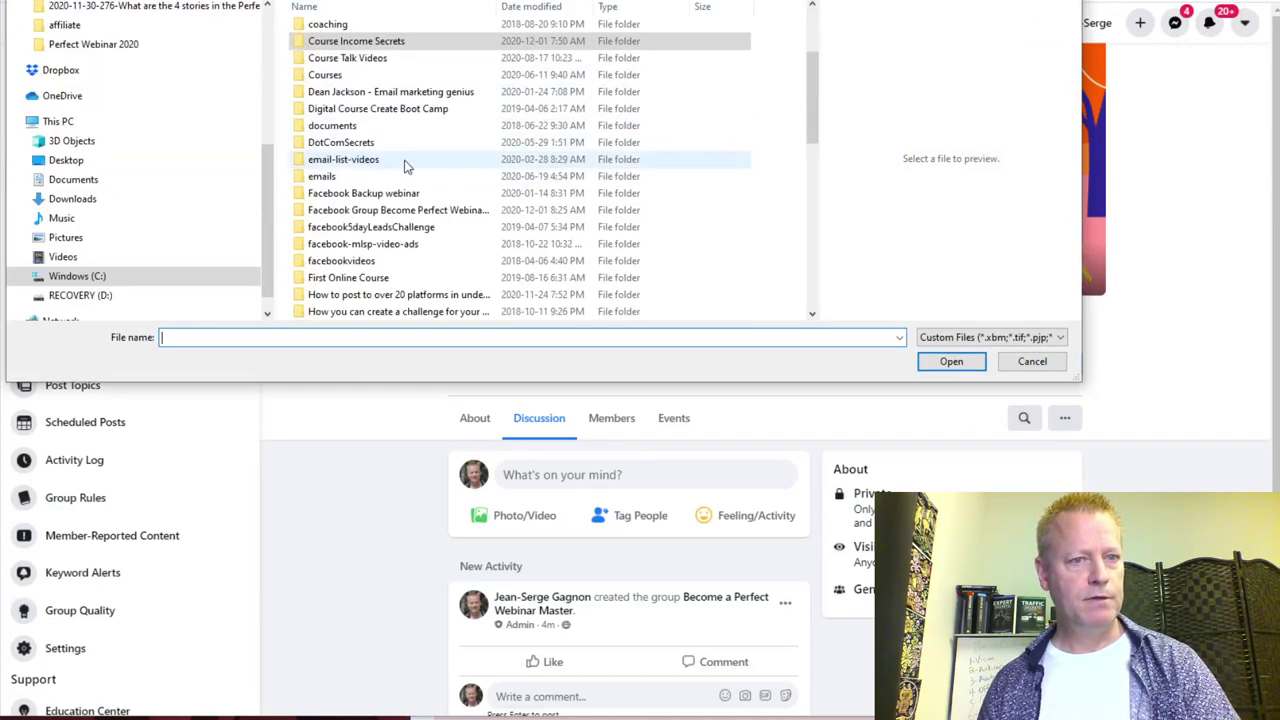
{"action": "left_click", "coordinate": [386, 211]}
{"action": "double_click", "coordinate": [472, 211]}
{"action": "double_click", "coordinate": [331, 70]}
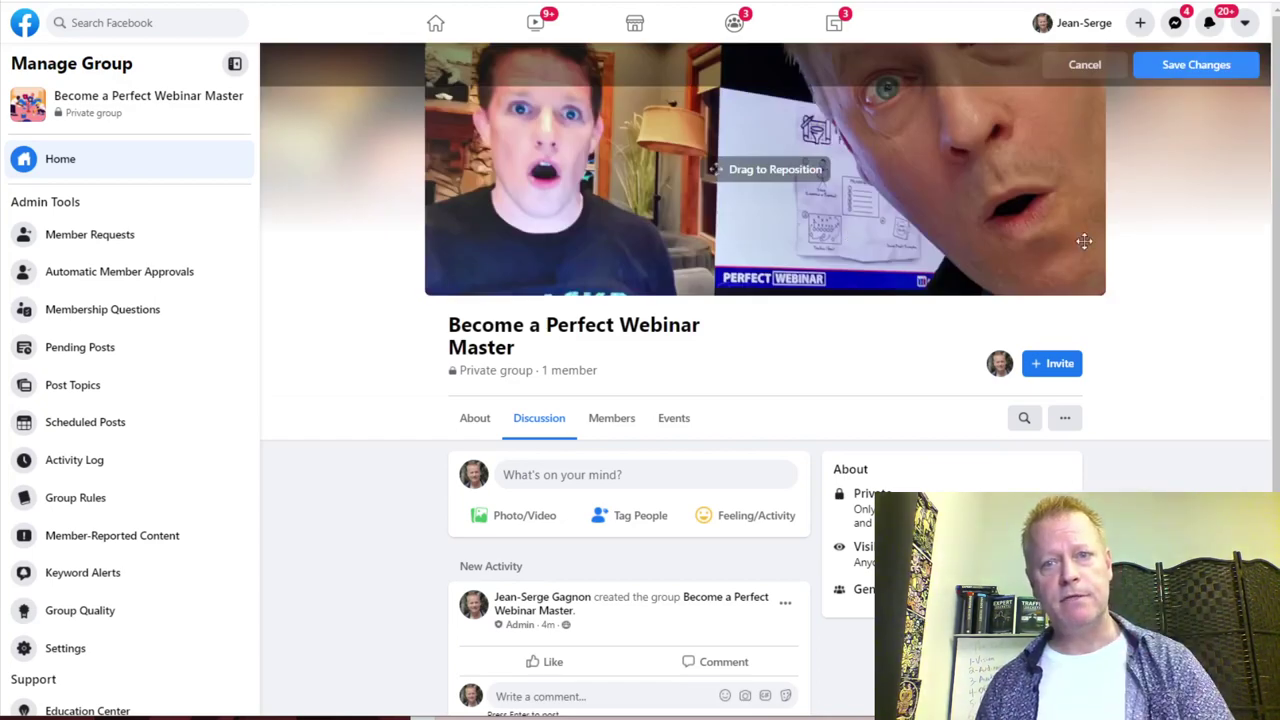
{"action": "mouse_move", "coordinate": [878, 186]}
{"action": "left_mouse_down"}
{"action": "mouse_move", "coordinate": [872, 119]}
{"action": "mouse_move", "coordinate": [872, 173]}
{"action": "left_mouse_up"}
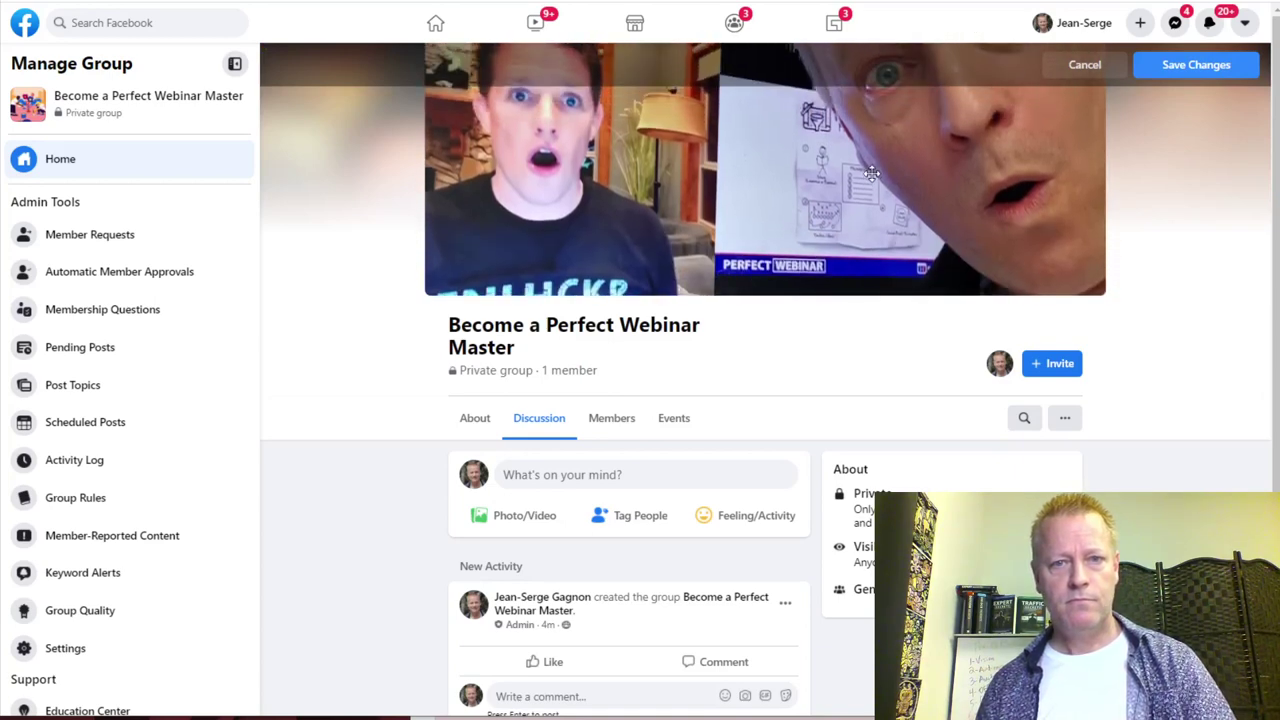
{"action": "left_click", "coordinate": [1200, 65]}
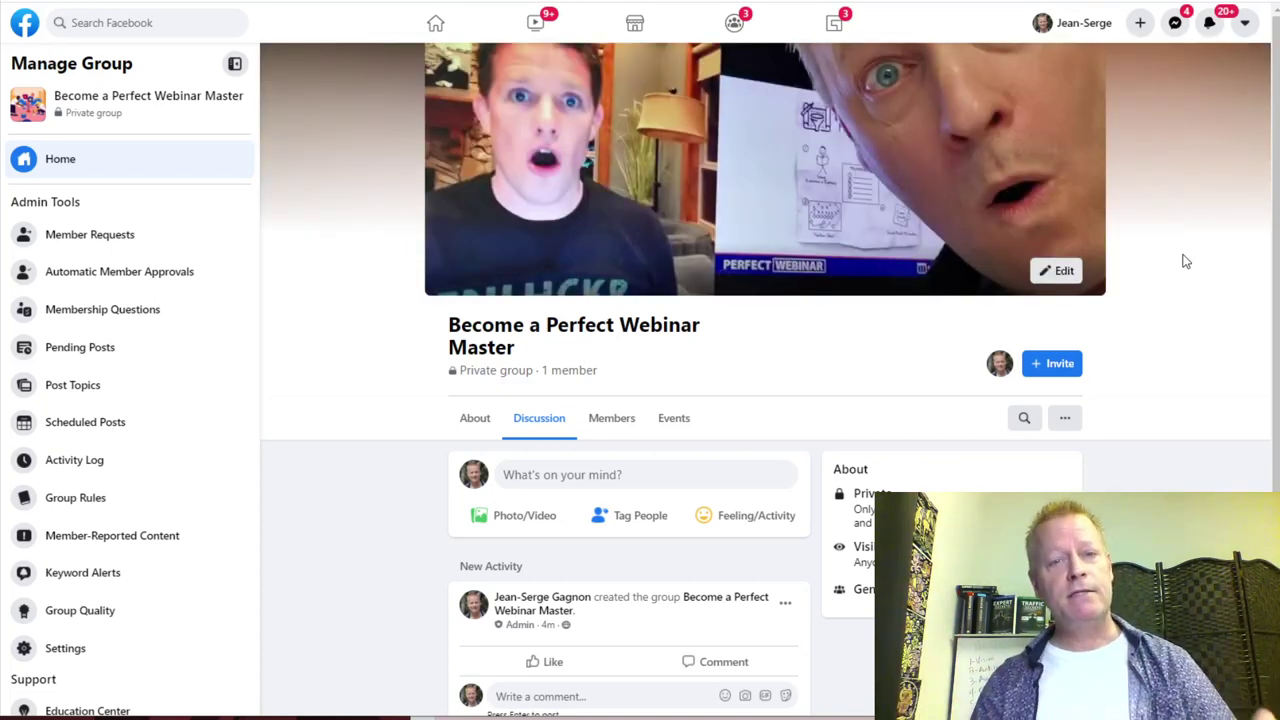
Look over the group's About information and its additional group options
{"action": "scroll", "coordinate": [1172, 478], "scroll_direction": "down", "scroll_amount": 1}
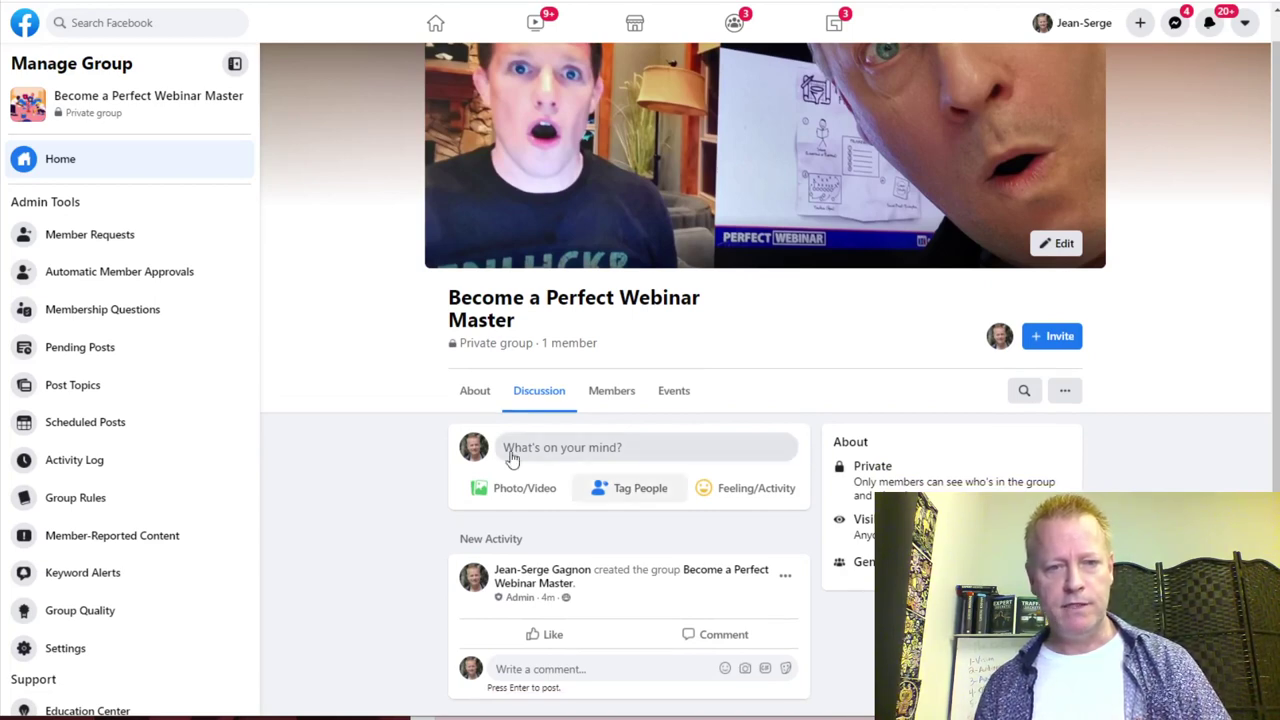
{"action": "left_click", "coordinate": [476, 396]}
{"action": "scroll", "coordinate": [650, 500], "scroll_direction": "down", "scroll_amount": 1}
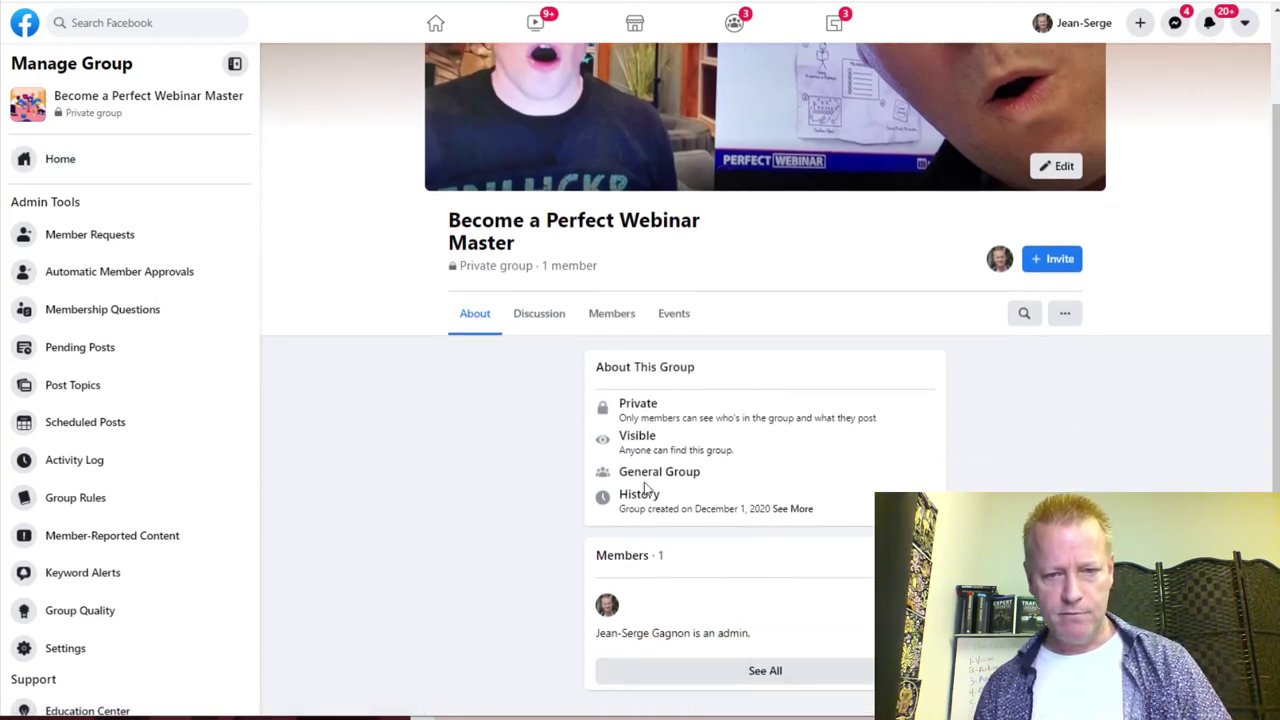
{"action": "left_click", "coordinate": [1065, 316]}
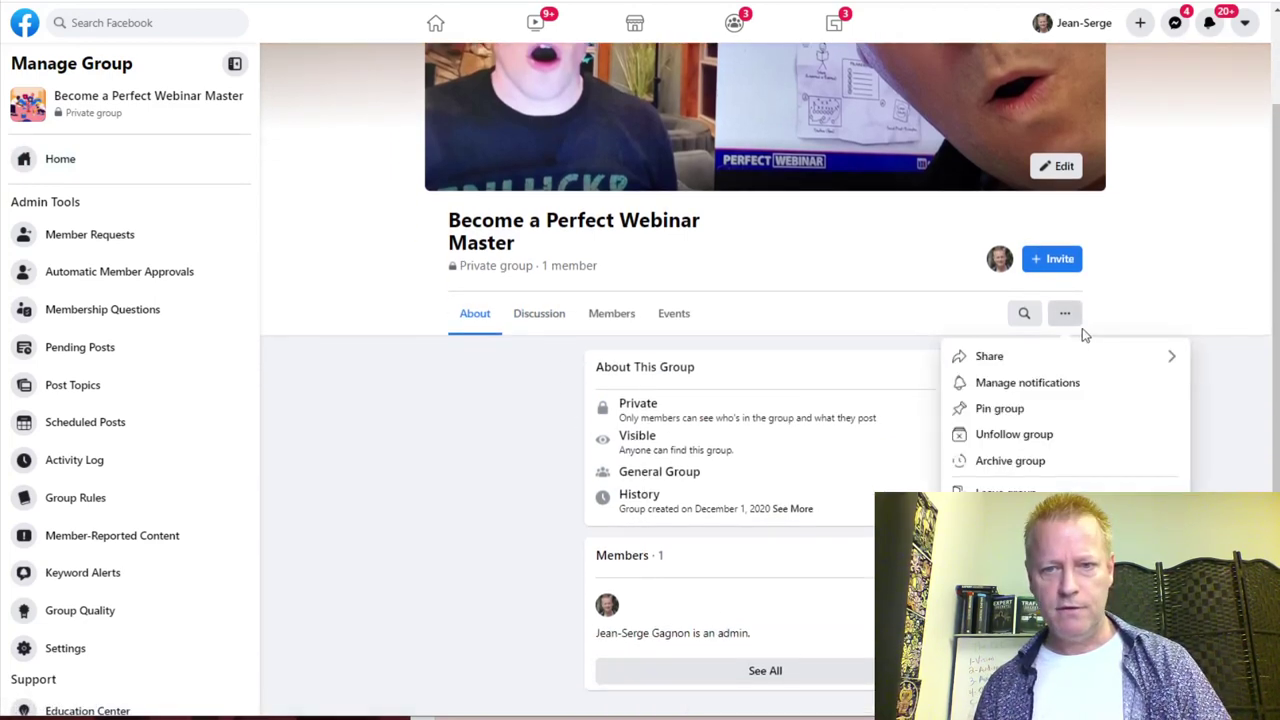
{"action": "left_click", "coordinate": [343, 489]}
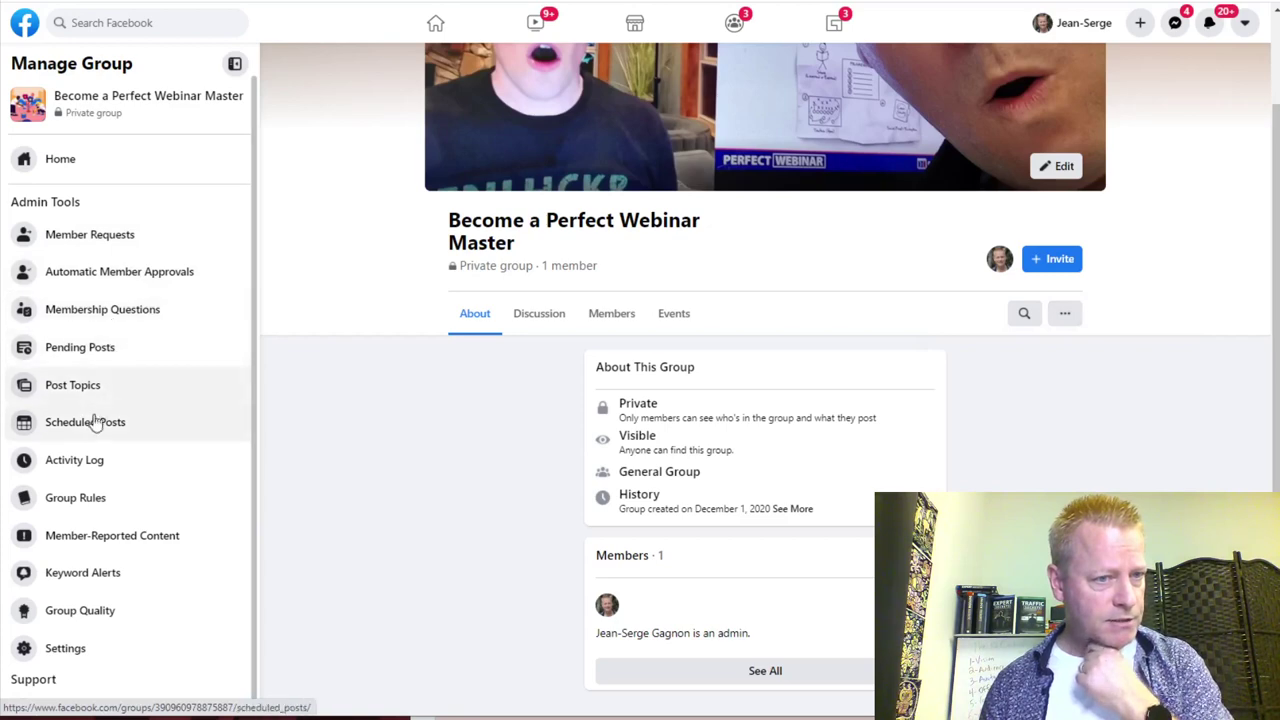
Start the first group rule from the "No Promotions or Spam" example, comparing it with "Be Kind and Courteous"
{"action": "scroll", "coordinate": [117, 323], "scroll_direction": "down", "scroll_amount": 1}
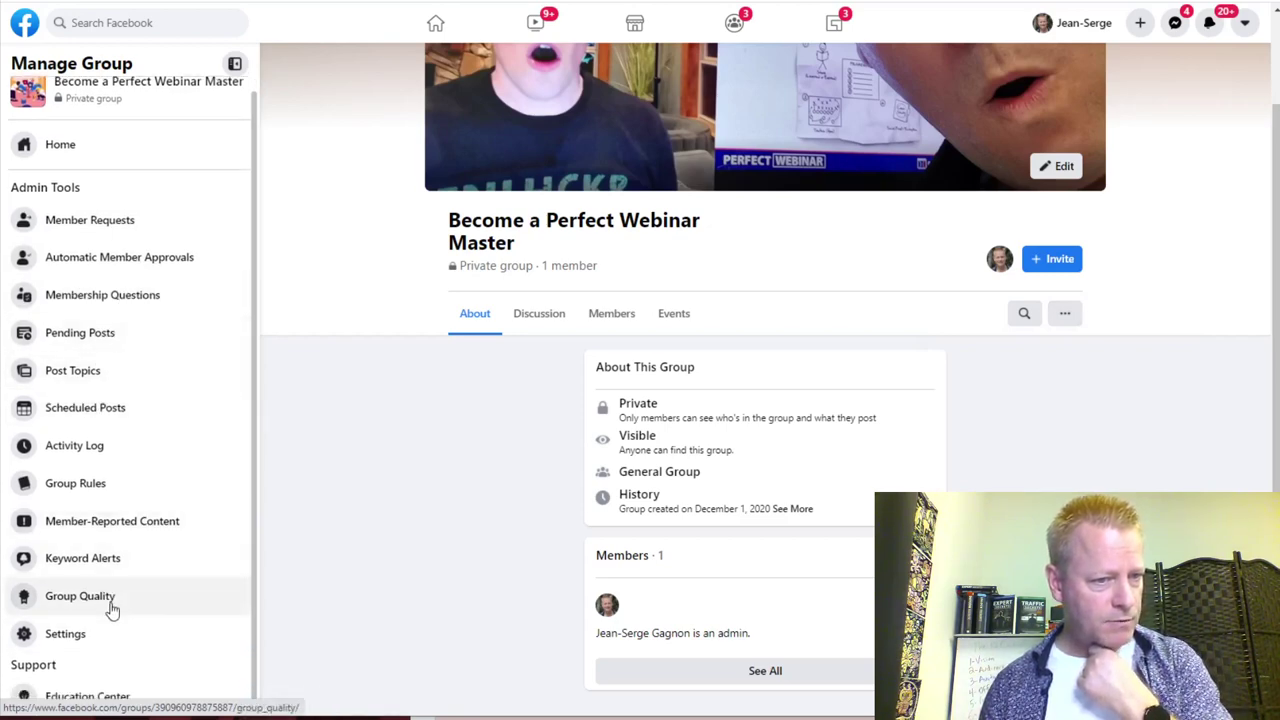
{"action": "left_click", "coordinate": [114, 484]}
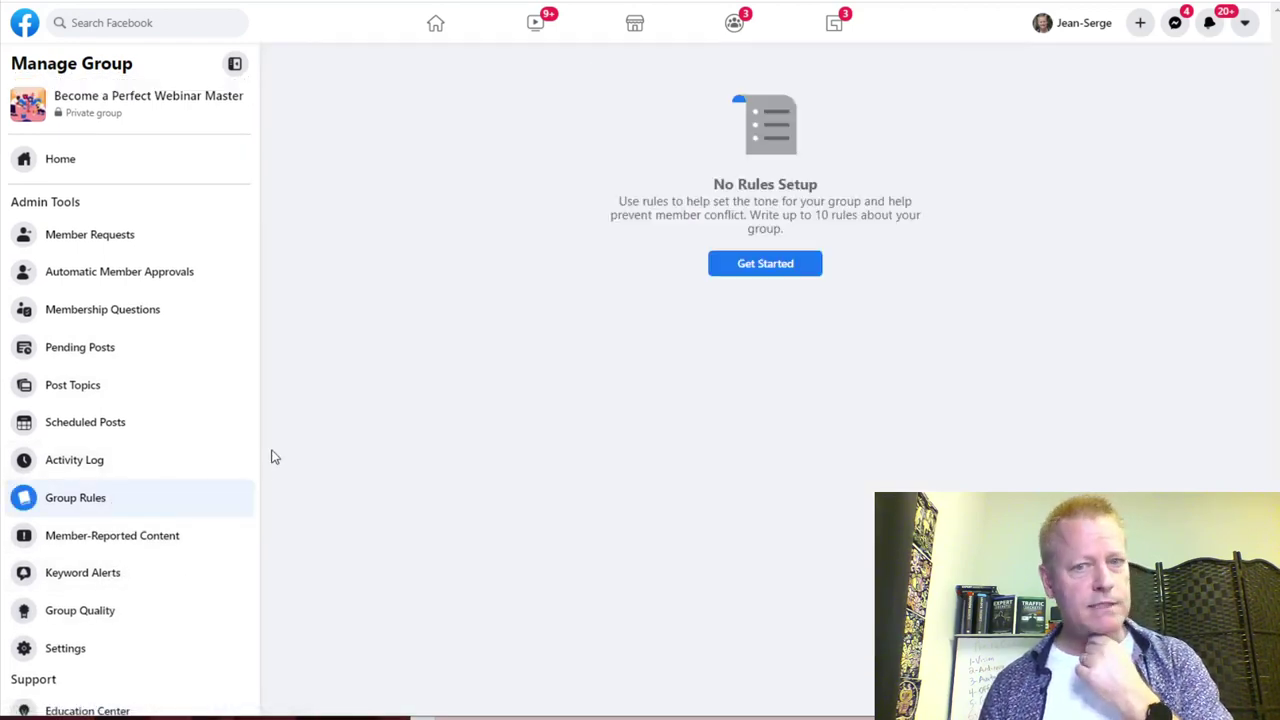
{"action": "left_click", "coordinate": [748, 270]}
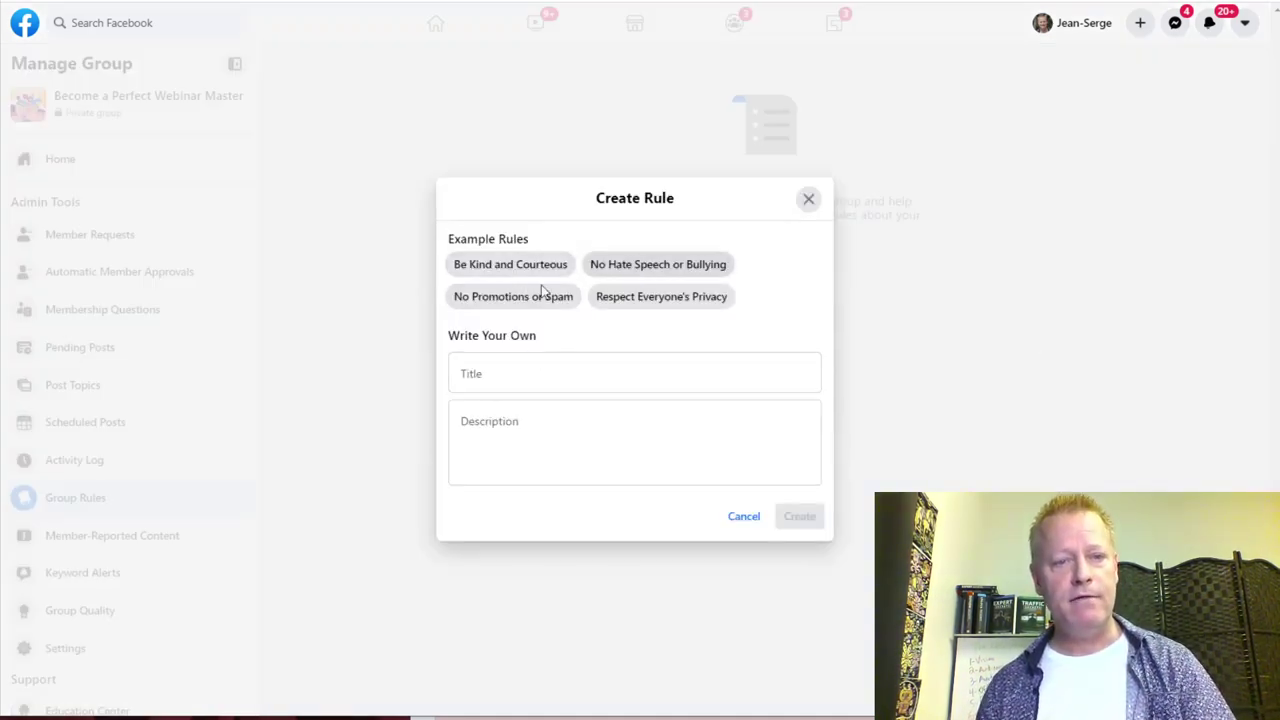
{"action": "left_click", "coordinate": [509, 298]}
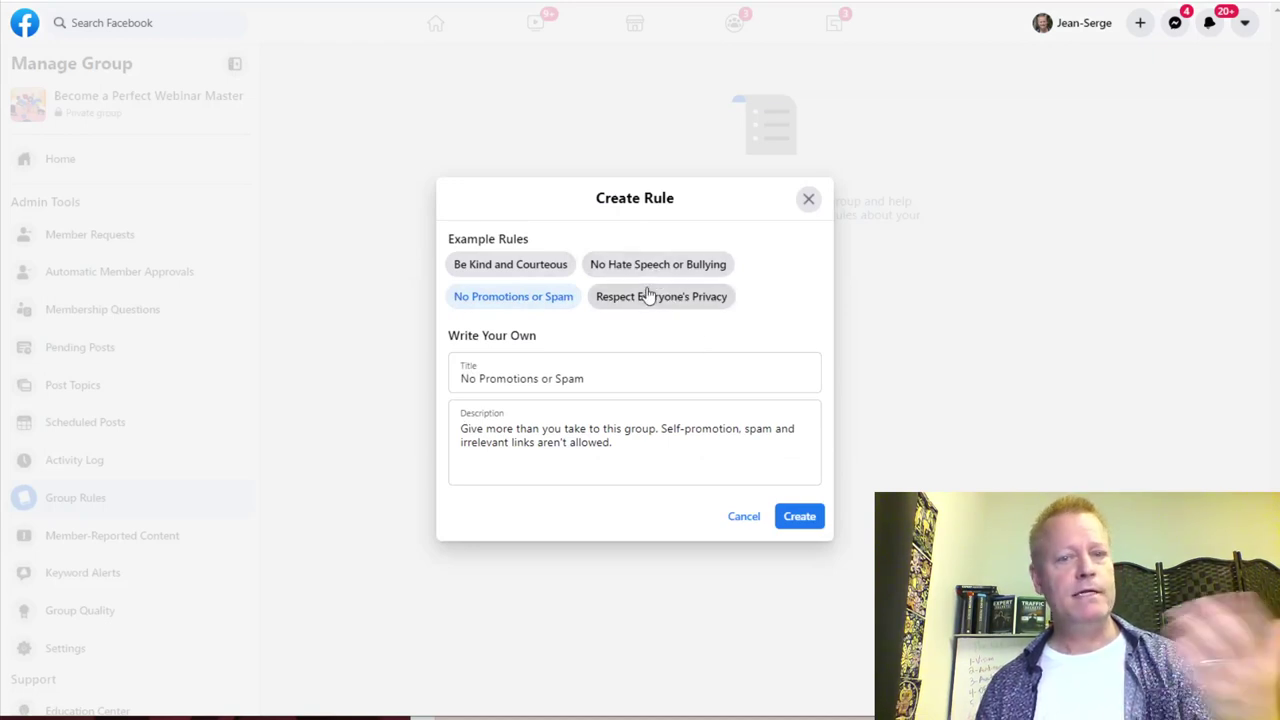
{"action": "left_click", "coordinate": [533, 265]}
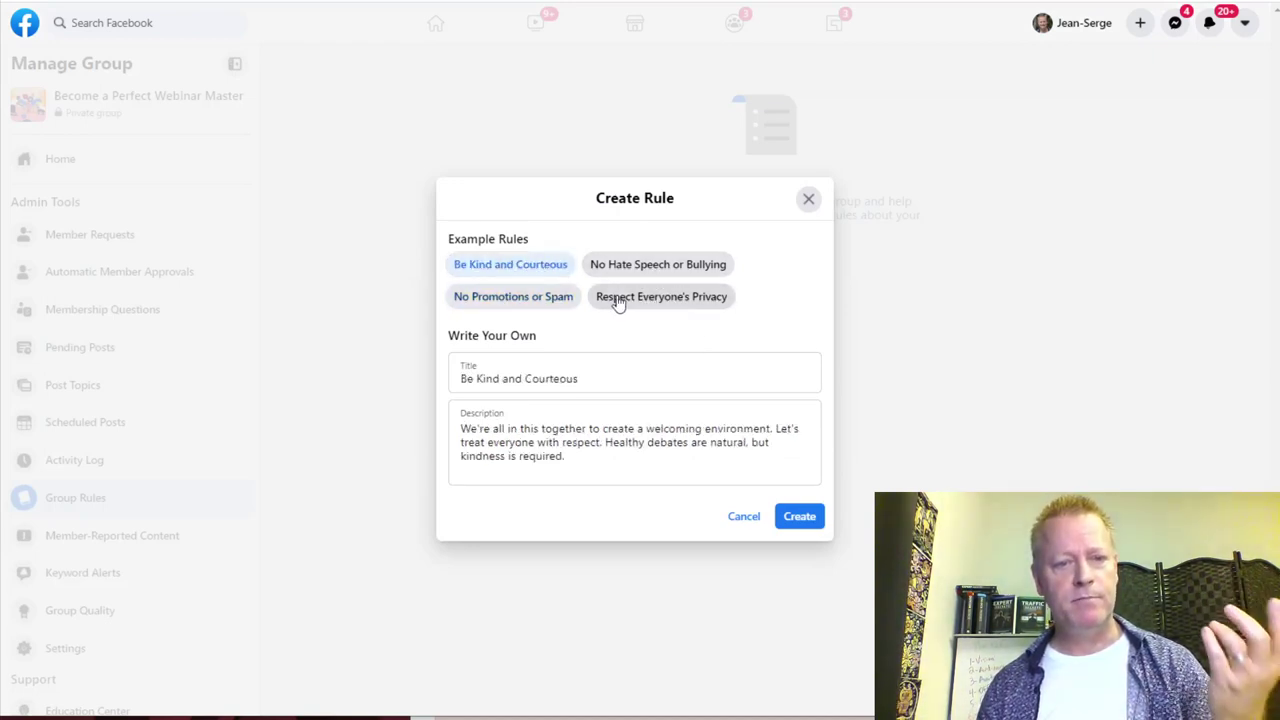
{"action": "left_click", "coordinate": [523, 293]}
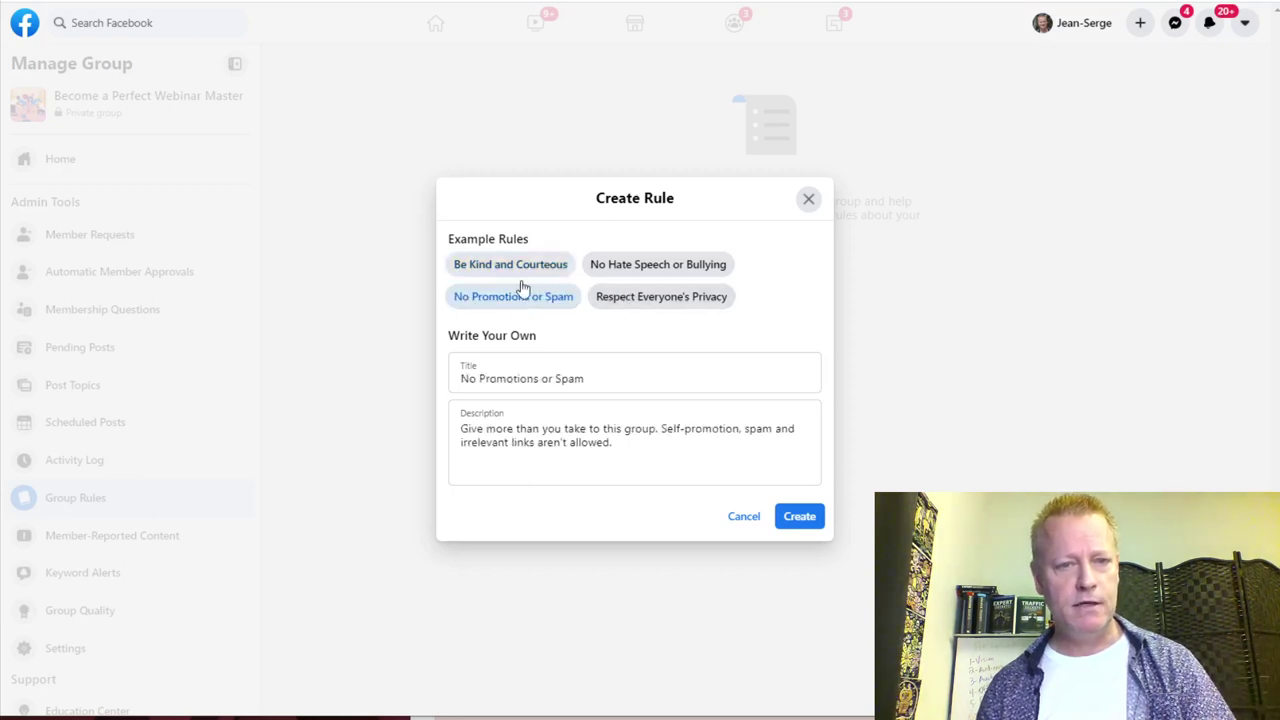
{"action": "left_click", "coordinate": [795, 519]}
Extend the rule's description so it ends with "and may cause you to be removed from the group." and create the rule
{"action": "left_click", "coordinate": [626, 457]}
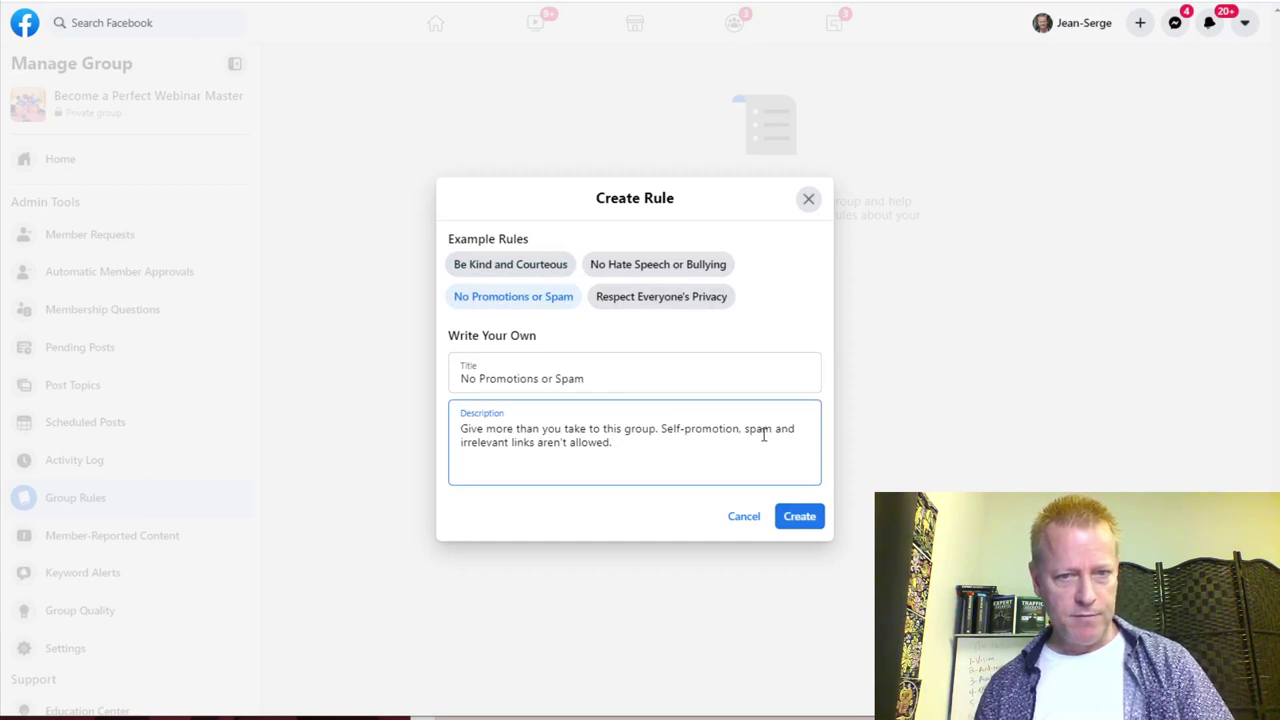
{"action": "left_click", "coordinate": [797, 517]}
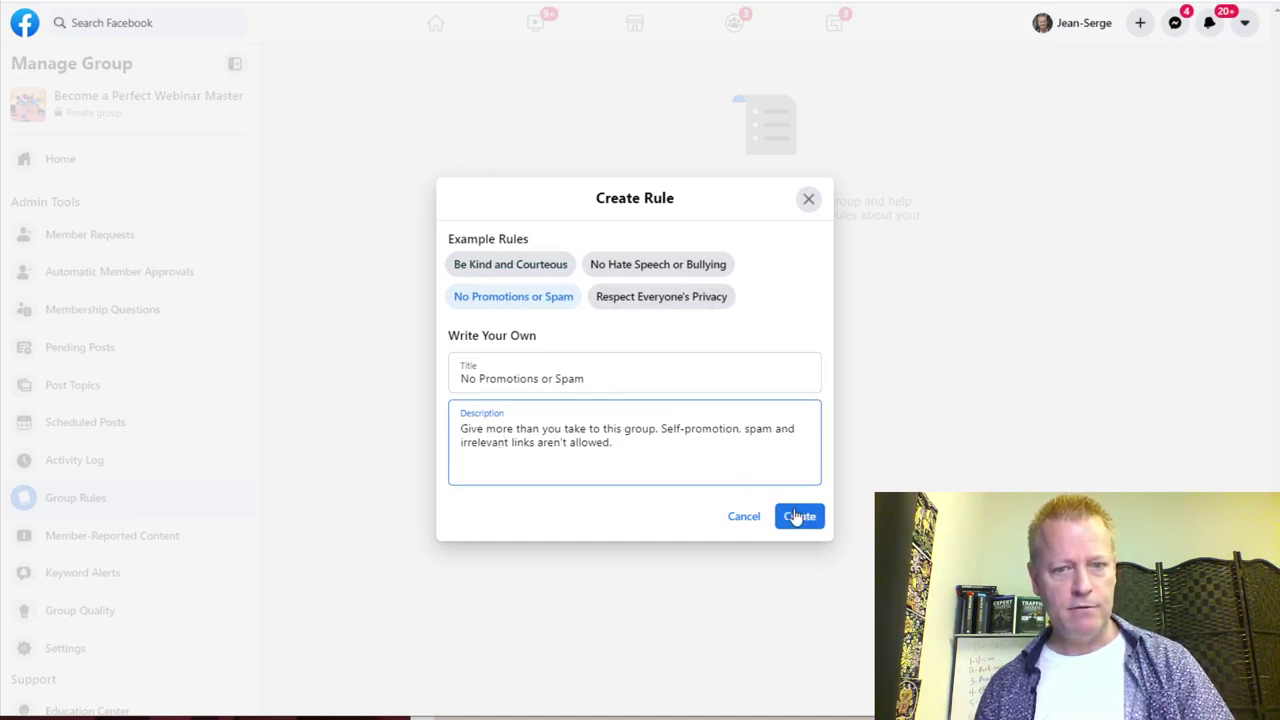
{"action": "key", "text": "BackSpace"}
{"action": "type", "text": "and may cau"}
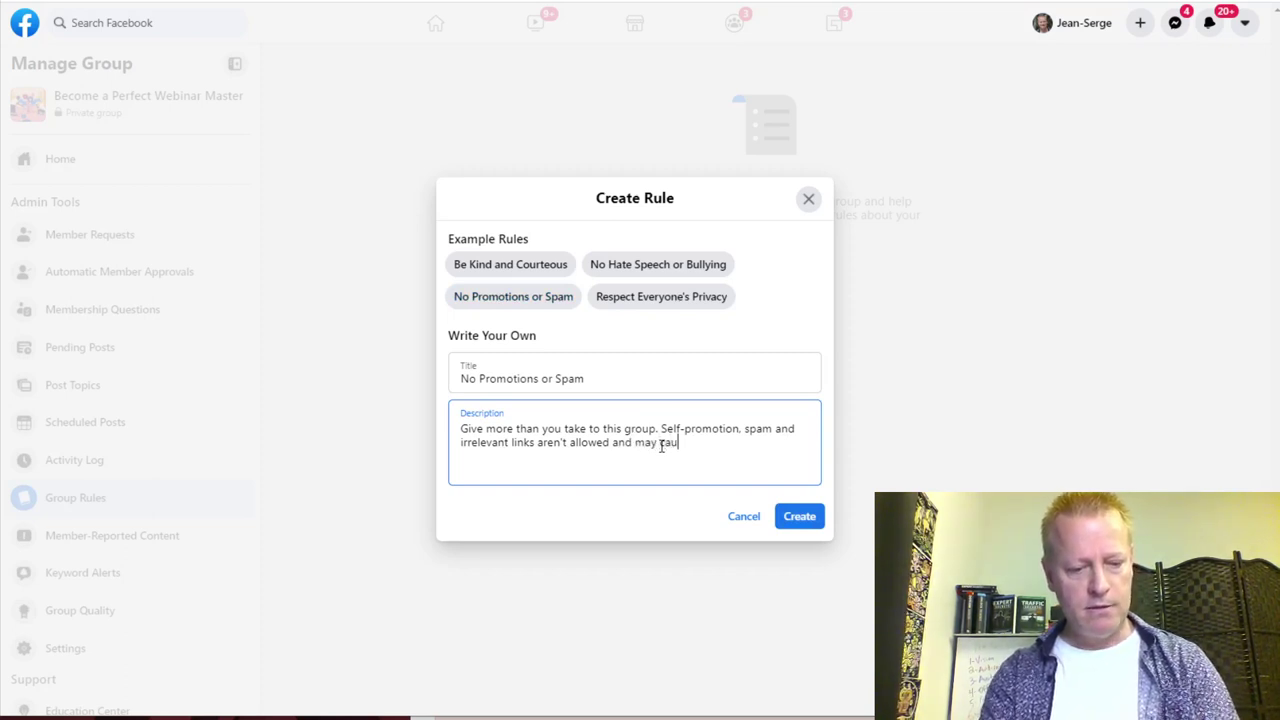
{"action": "type", "text": "se you to "}
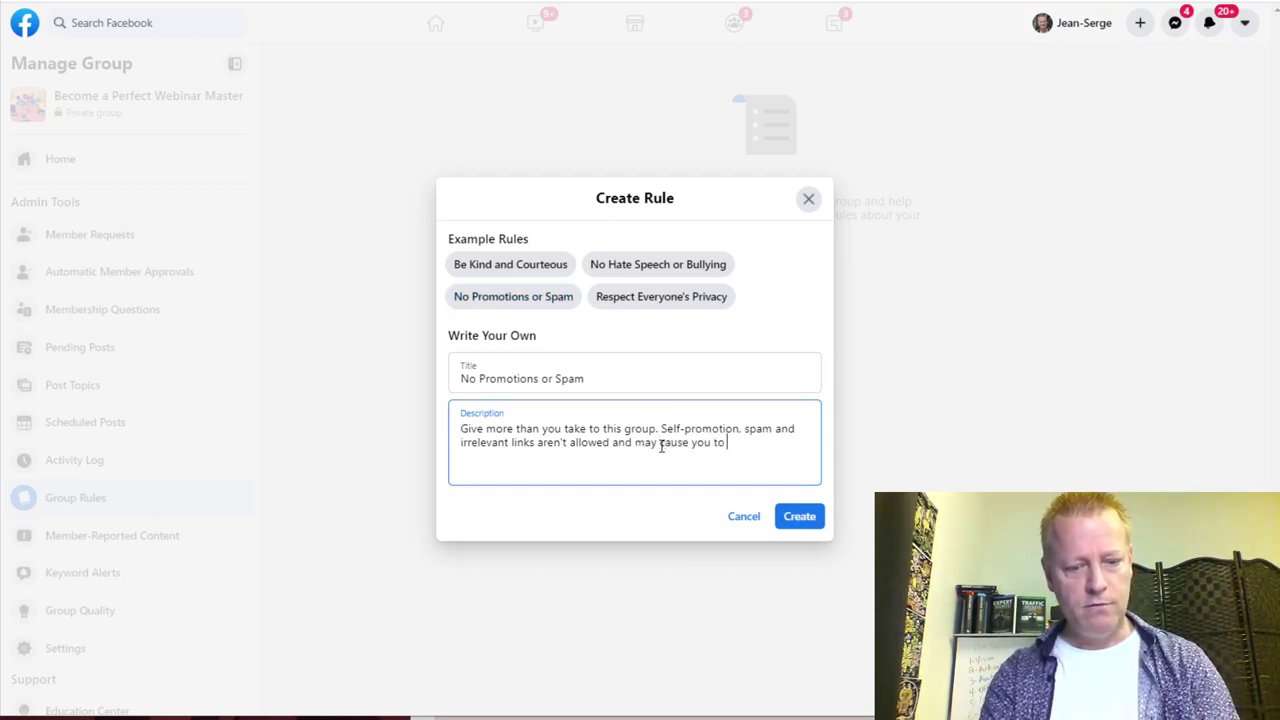
{"action": "type", "text": "be removed from the group."}
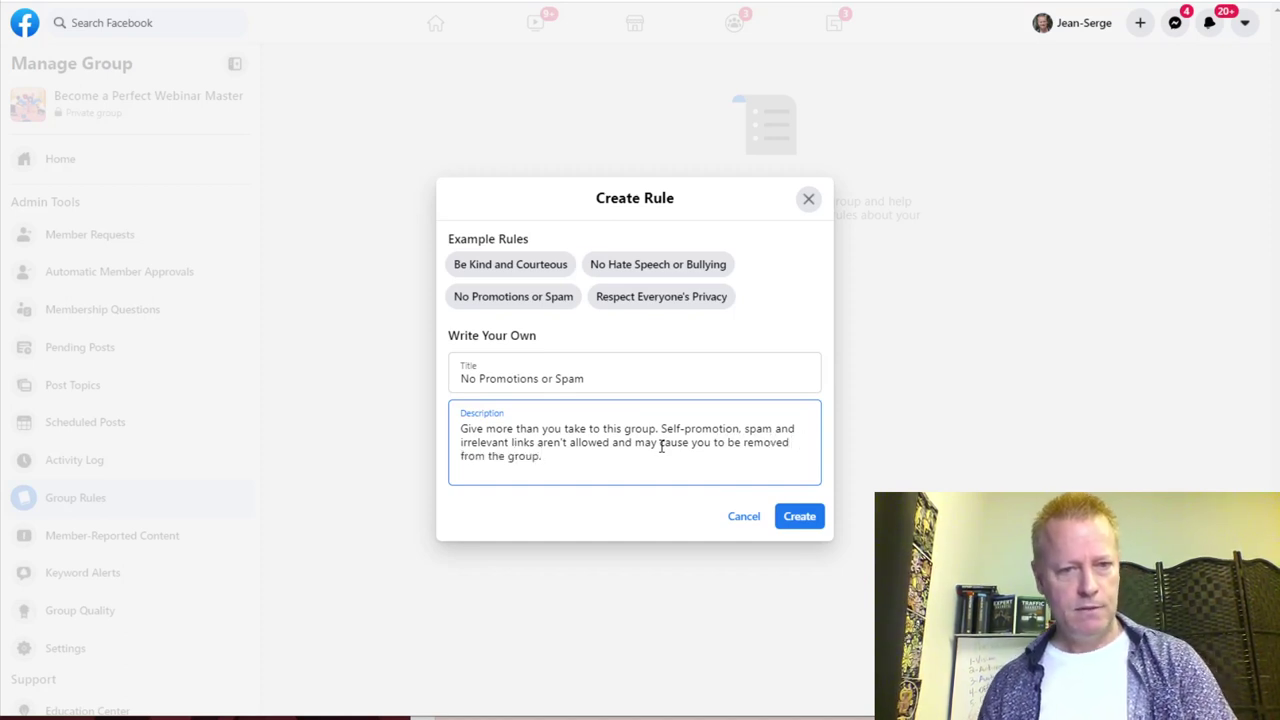
{"action": "left_click", "coordinate": [812, 520]}
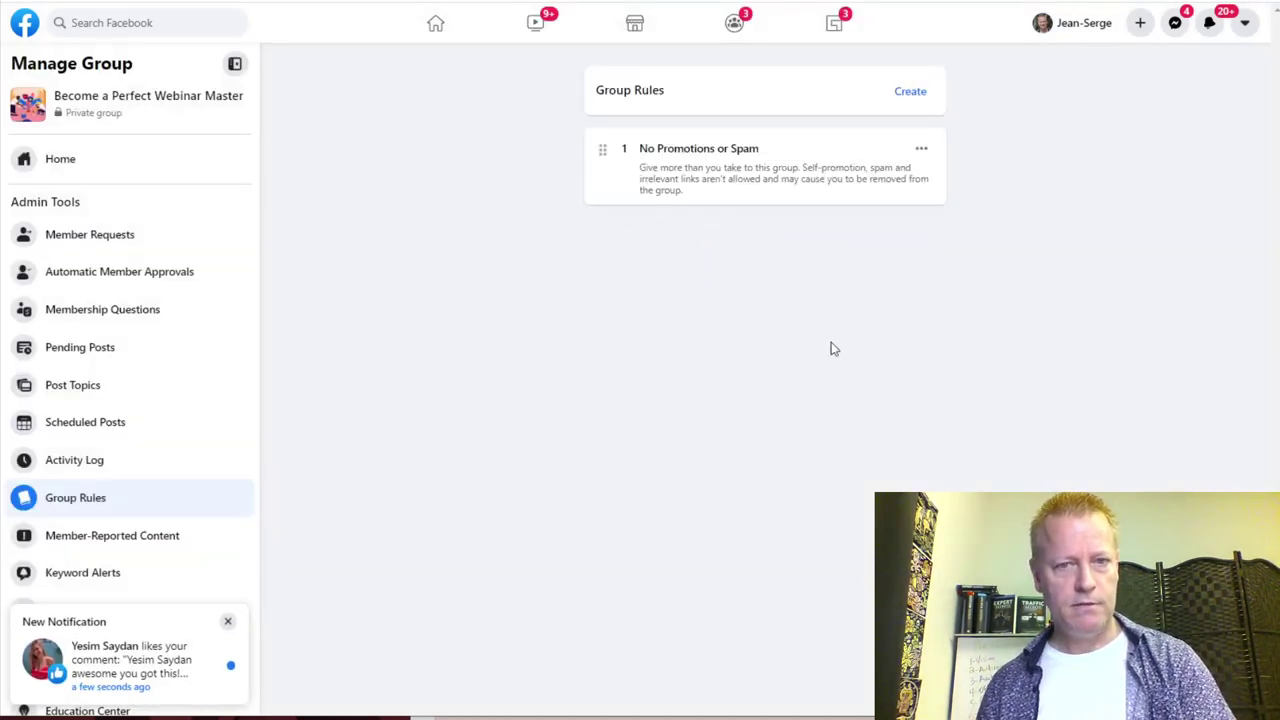
Create a second group rule from the "Be Kind and Courteous" example, keeping its suggested description
{"action": "left_click", "coordinate": [914, 92]}
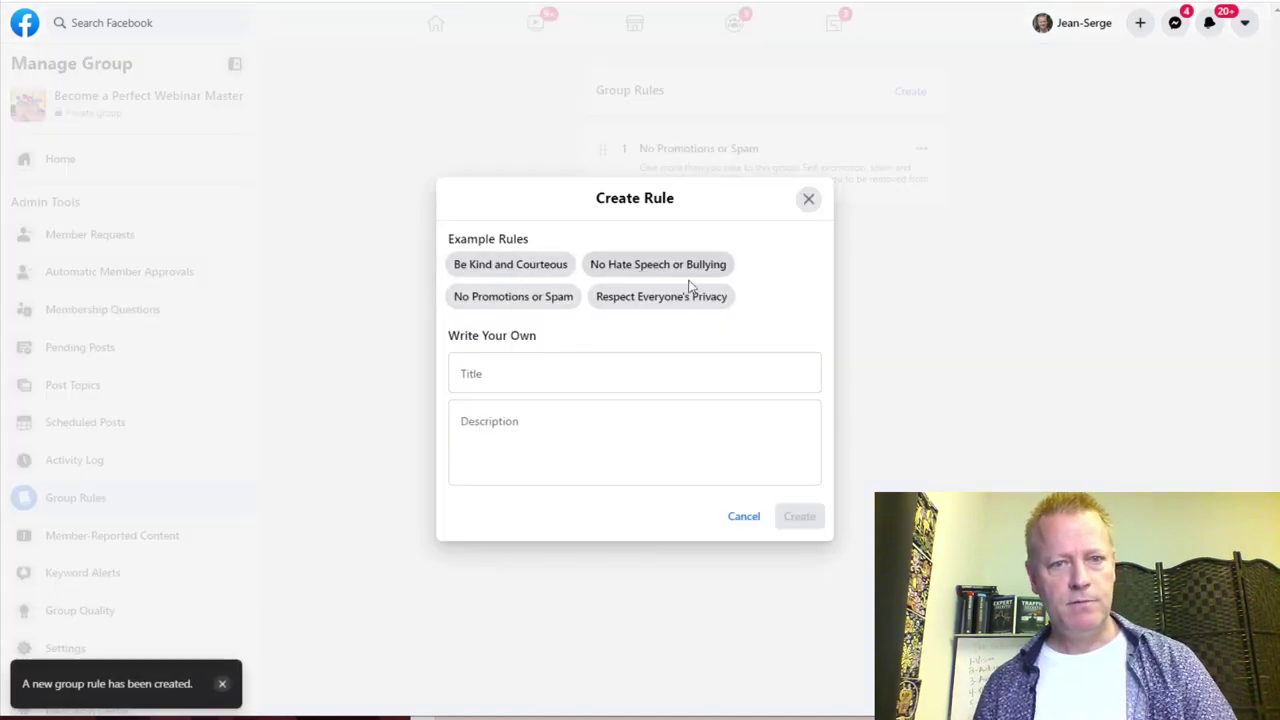
{"action": "left_click", "coordinate": [643, 302]}
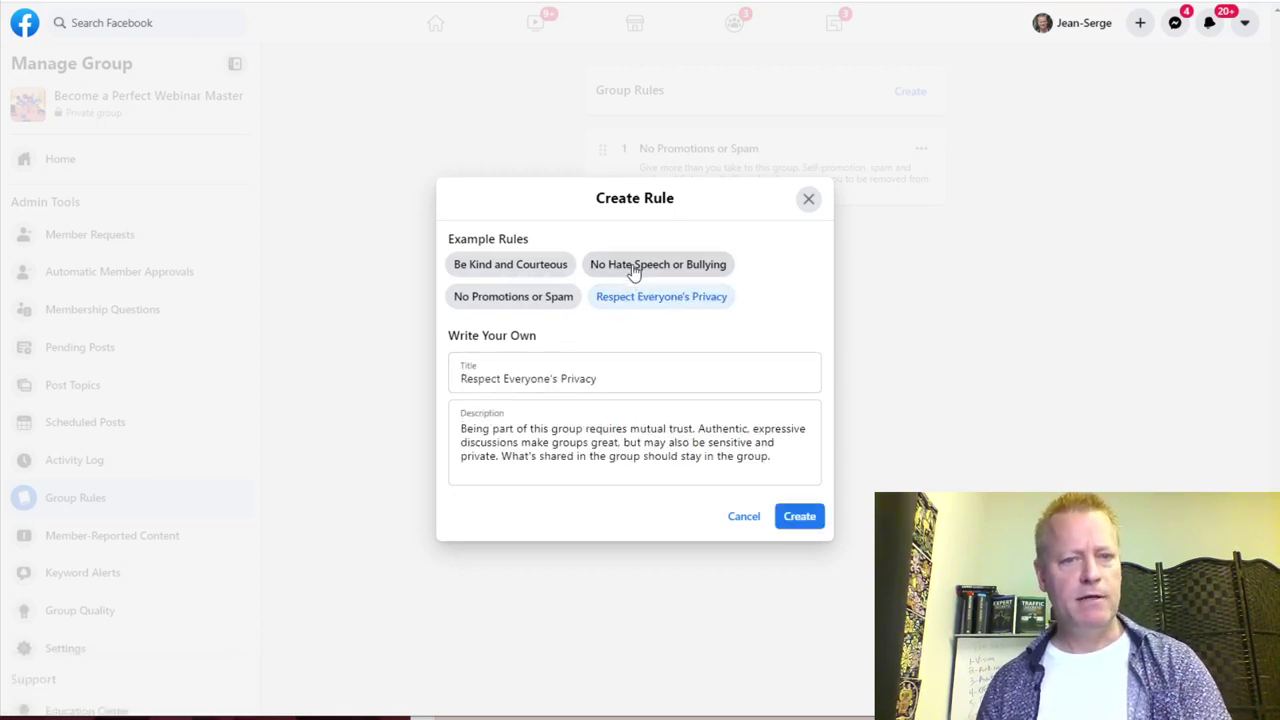
{"action": "left_click", "coordinate": [543, 268]}
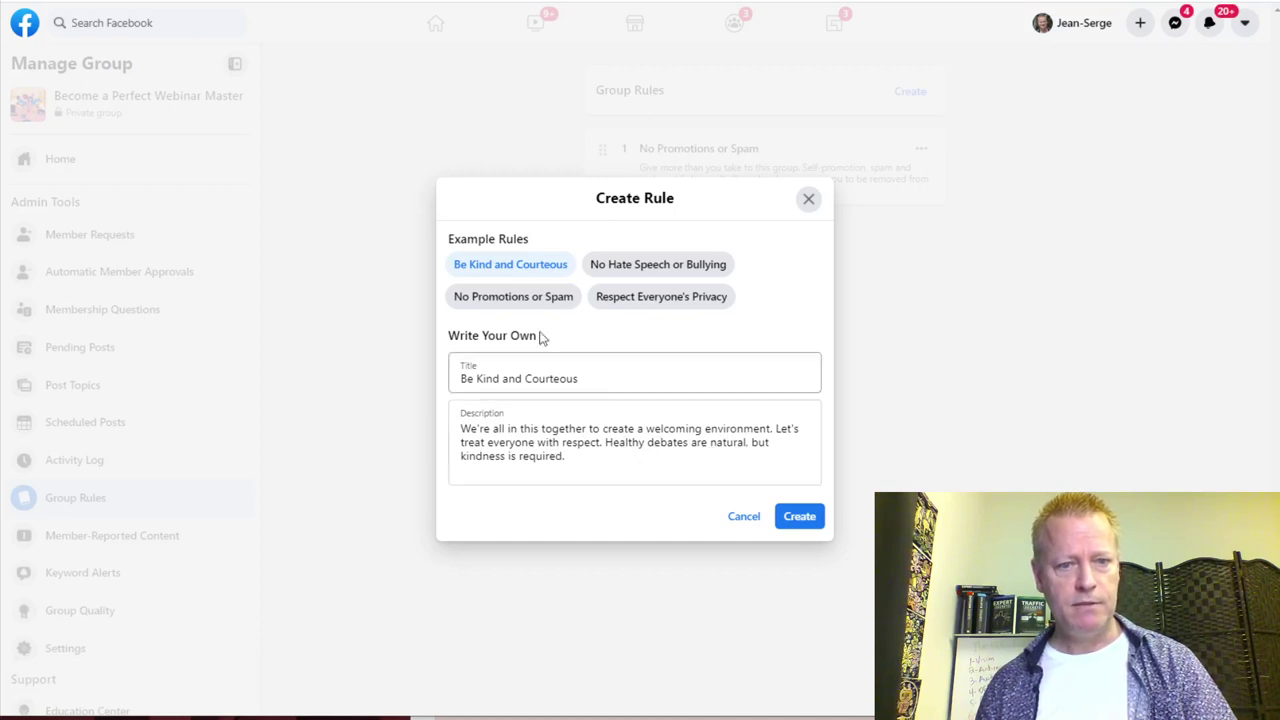
{"action": "left_click", "coordinate": [815, 522]}
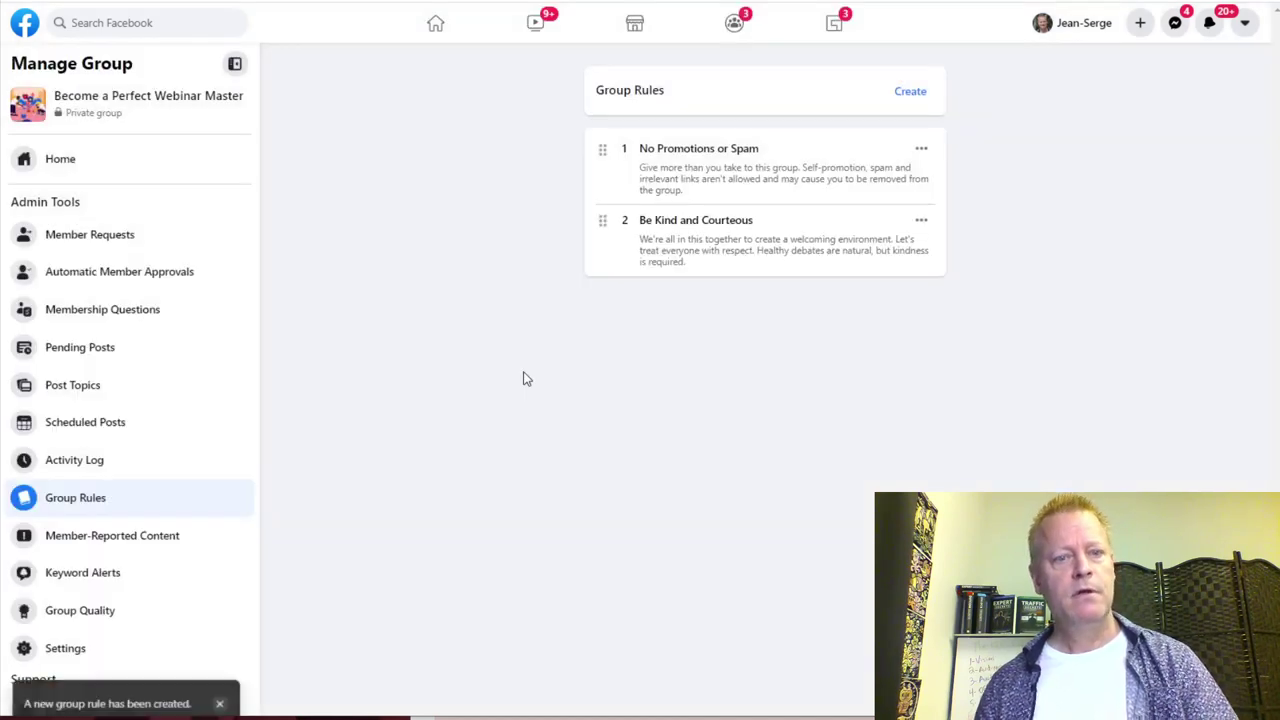
Create a third group rule from the "No Hate Speech or Bullying" example, keeping its suggested description
{"action": "left_click", "coordinate": [912, 93]}
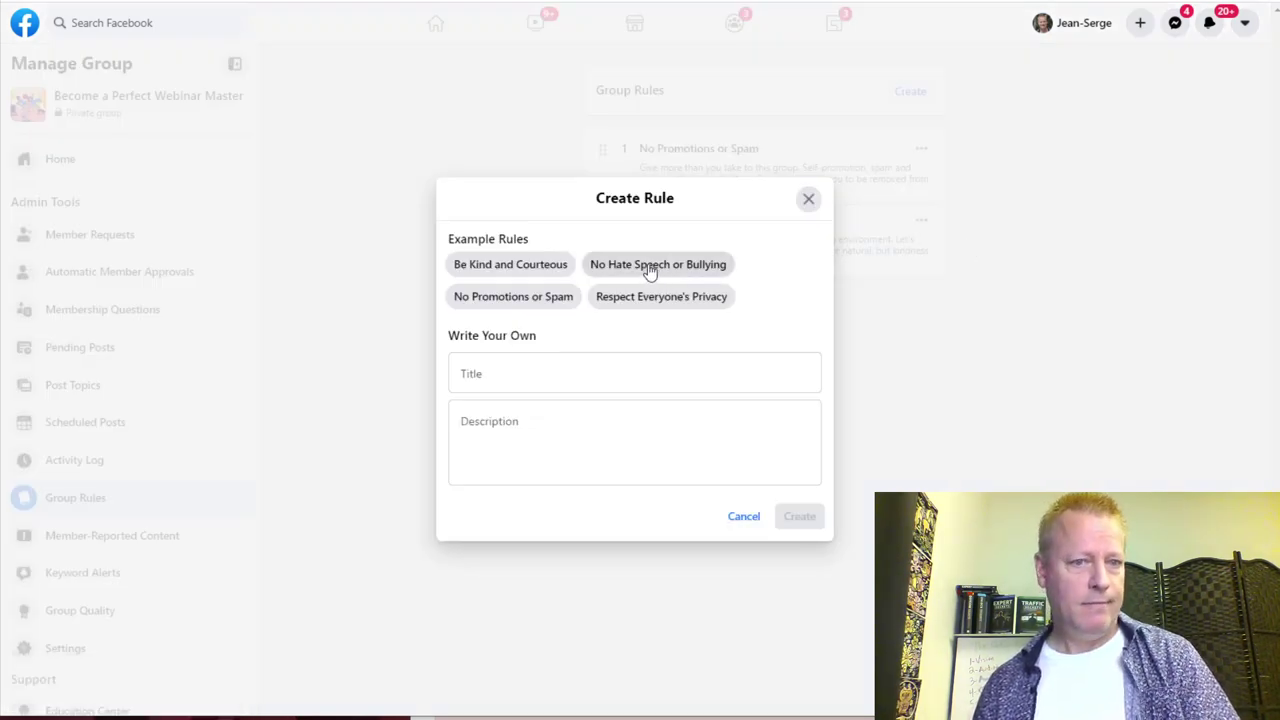
{"action": "left_click", "coordinate": [649, 265]}
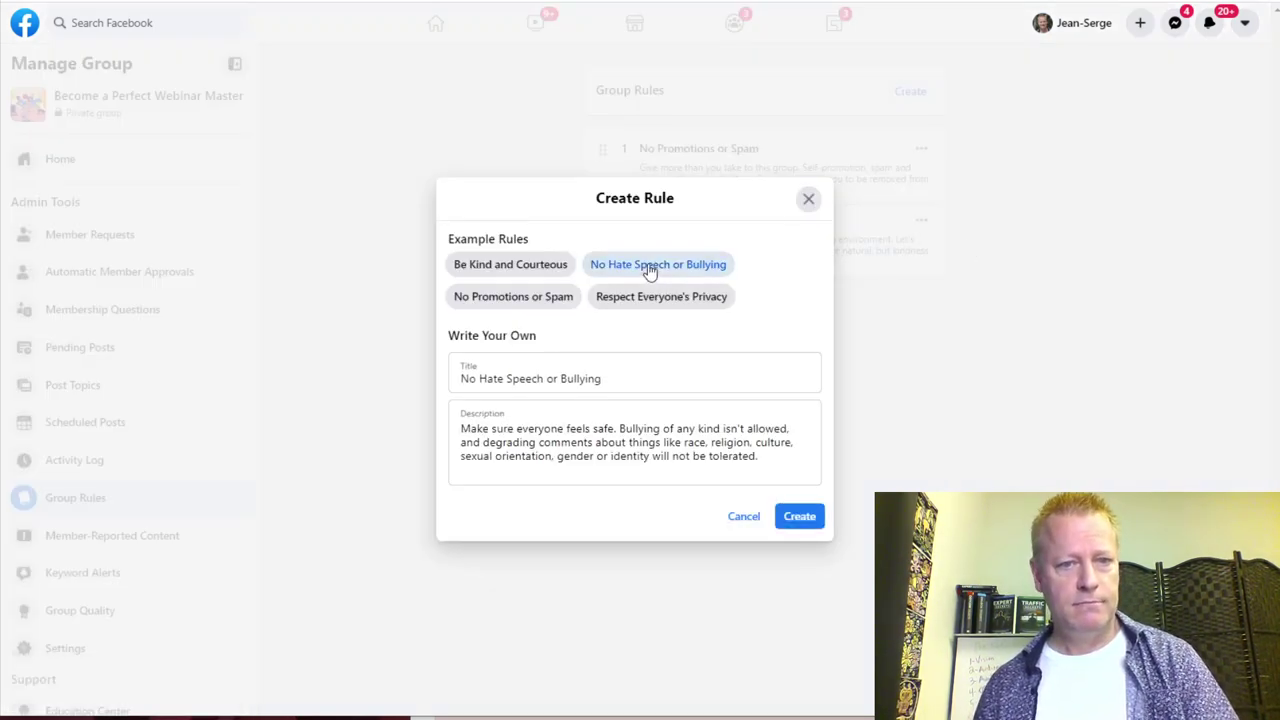
{"action": "left_click", "coordinate": [812, 518]}
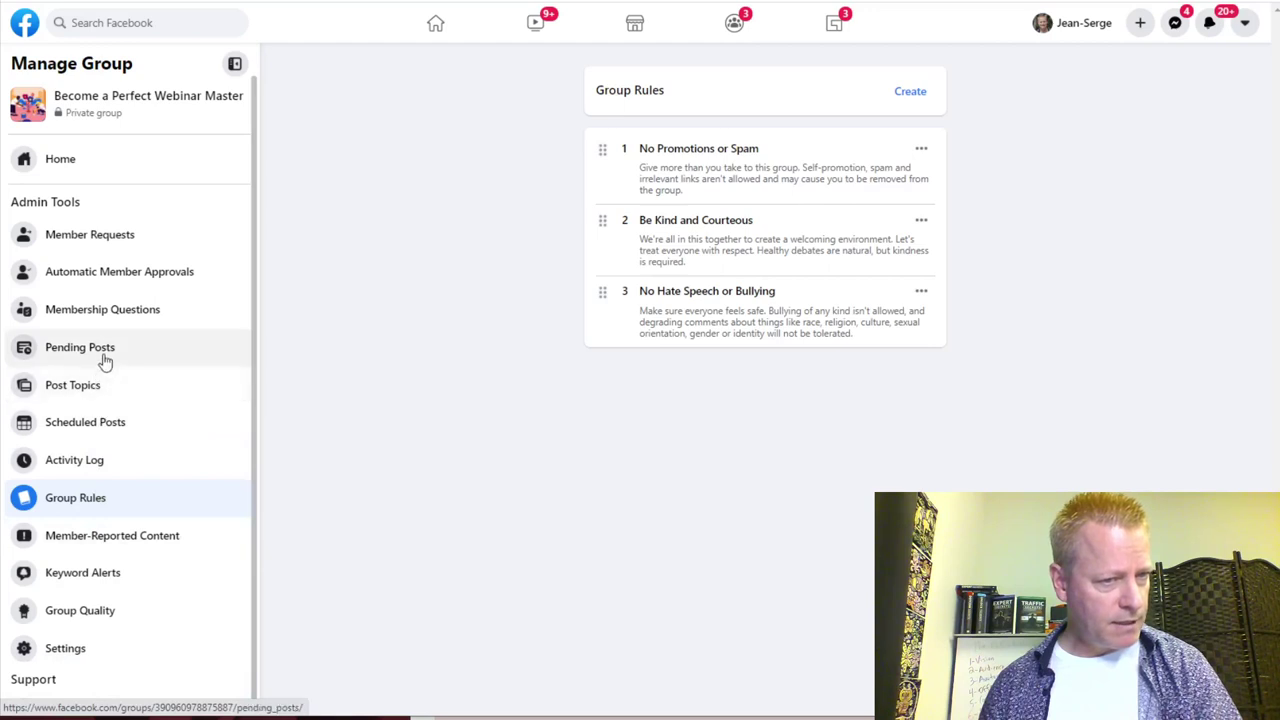
Include the group rules in the membership questions so that pending members must agree to them
{"action": "left_click", "coordinate": [108, 309]}
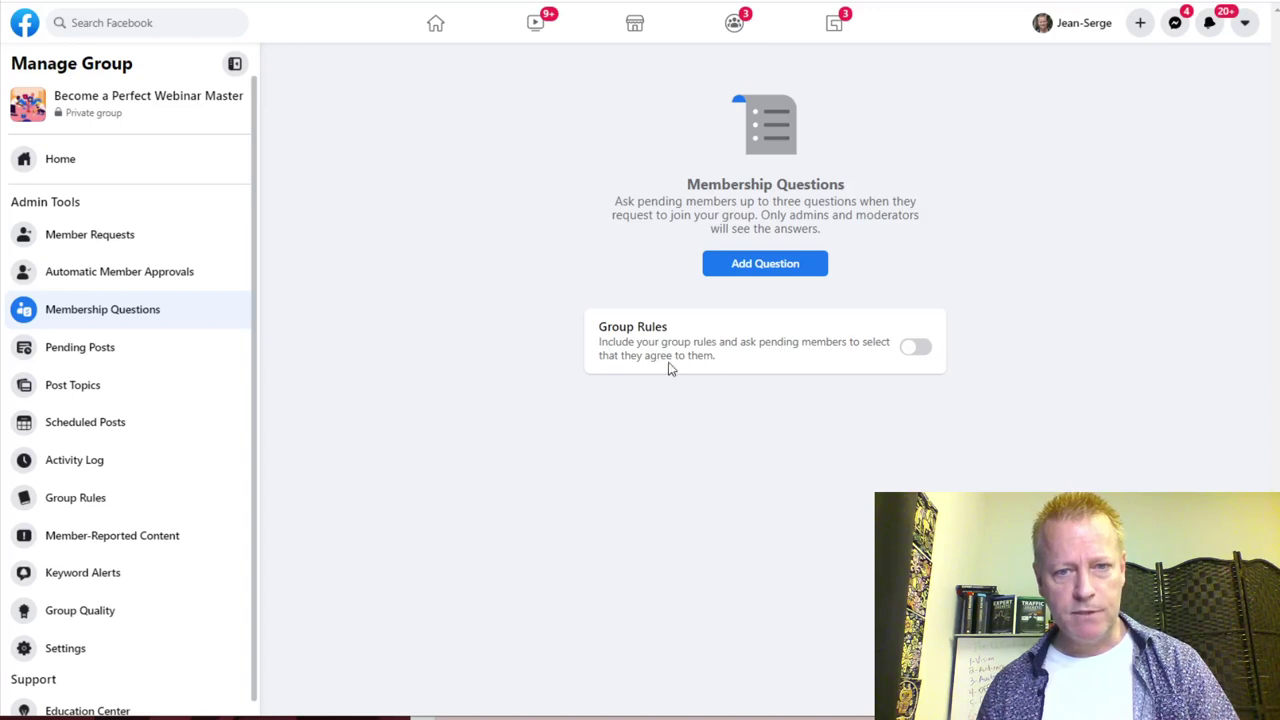
{"action": "left_click", "coordinate": [914, 348]}
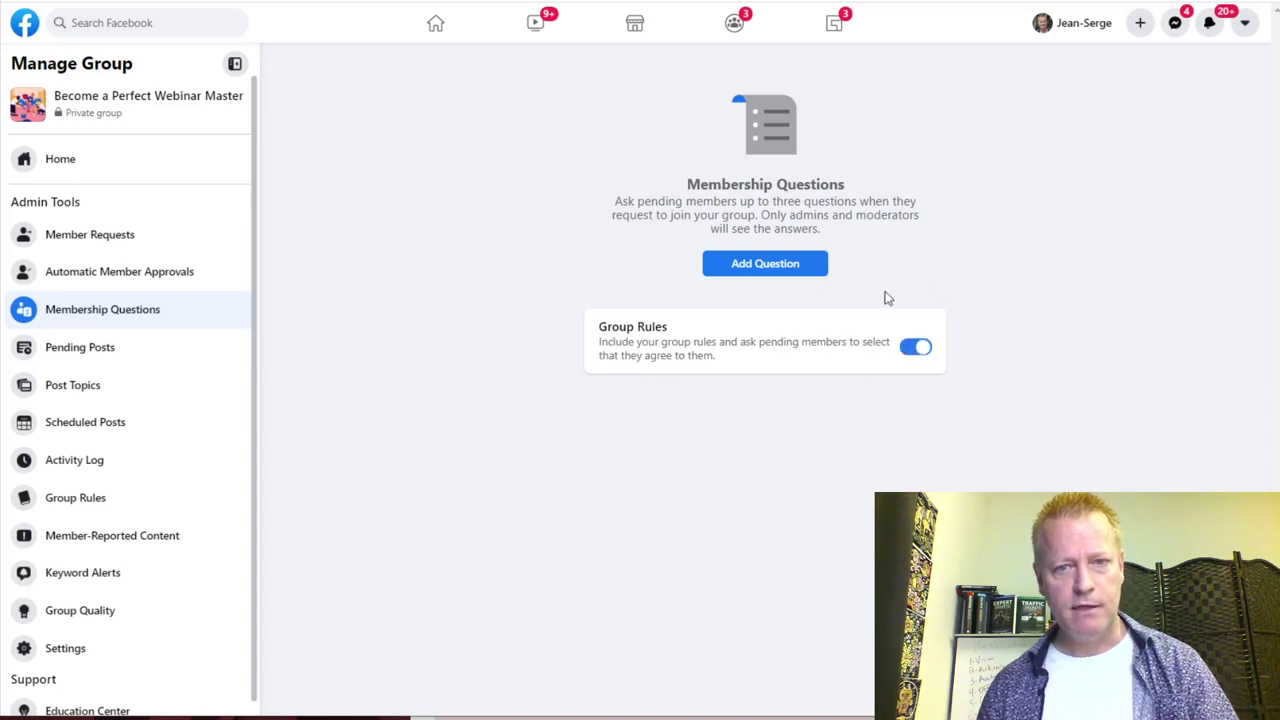
Add a checkbox membership question reading "Have you gotten the Perfect Webinar framework from Russell Brunson yet?"
{"action": "left_click", "coordinate": [783, 266]}
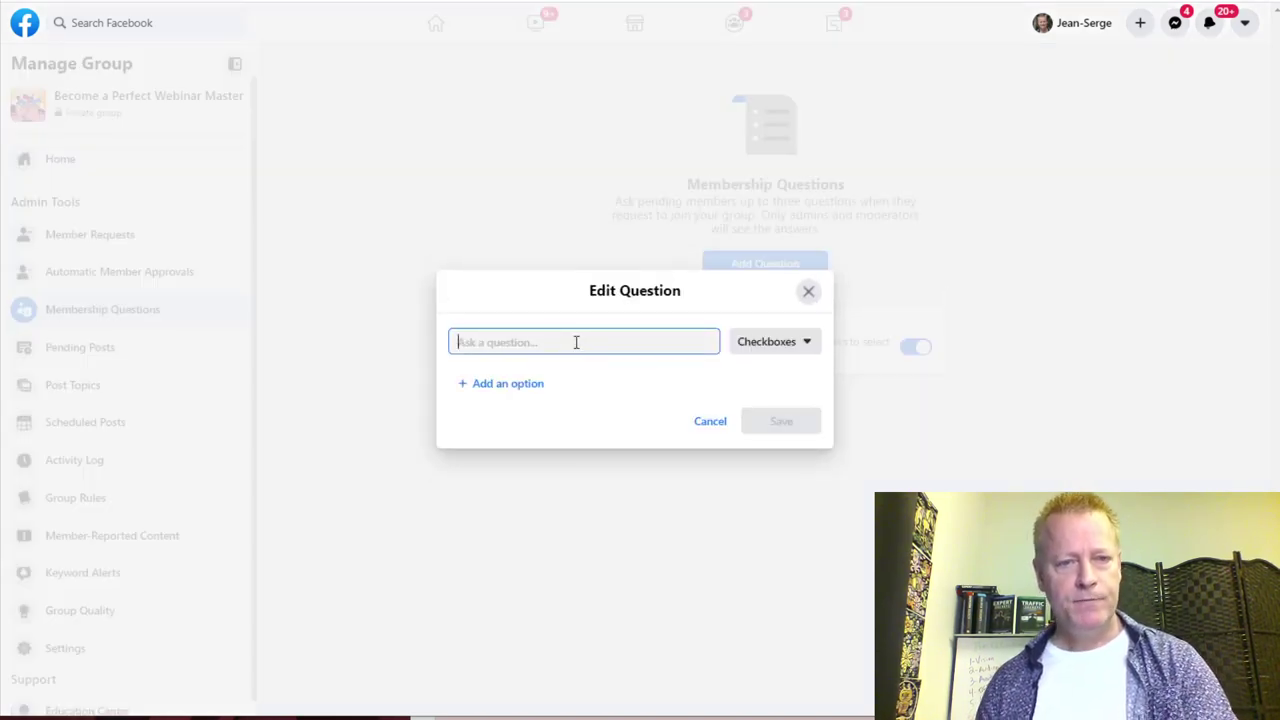
{"action": "type", "text": "Have "}
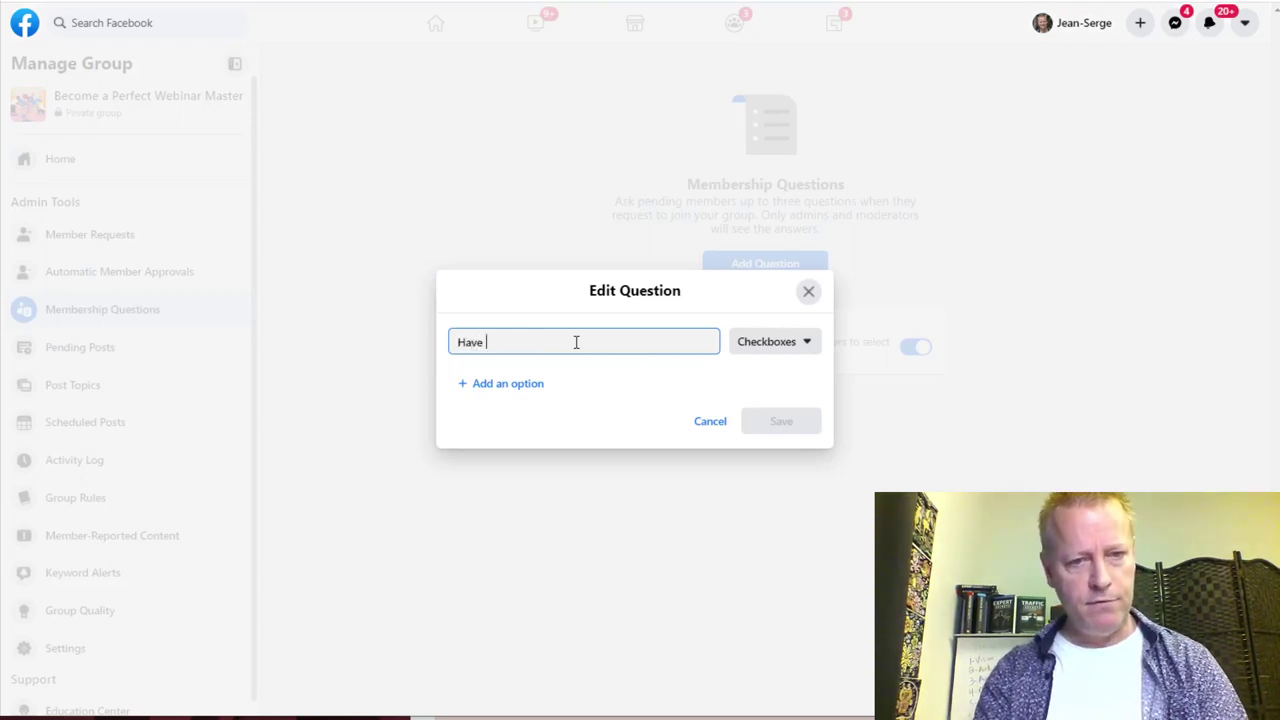
{"action": "type", "text": "you gotten the Pefec"}
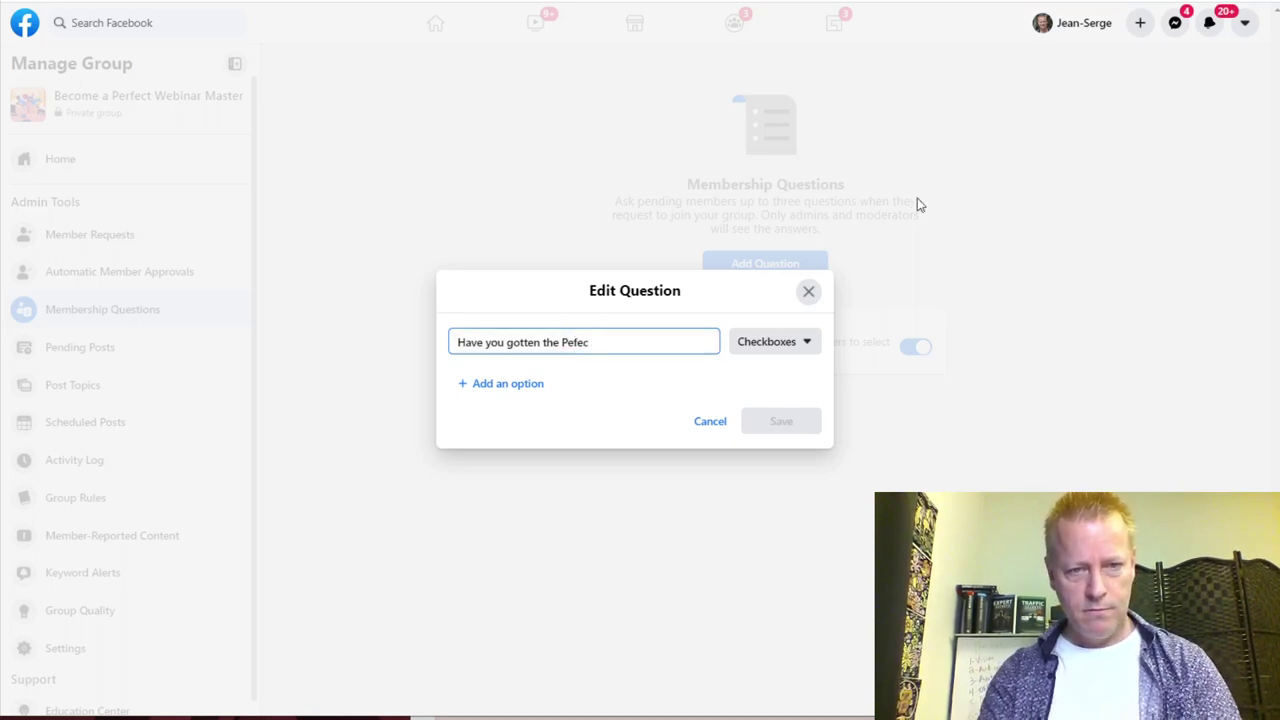
{"action": "type", "text": "tt W"}
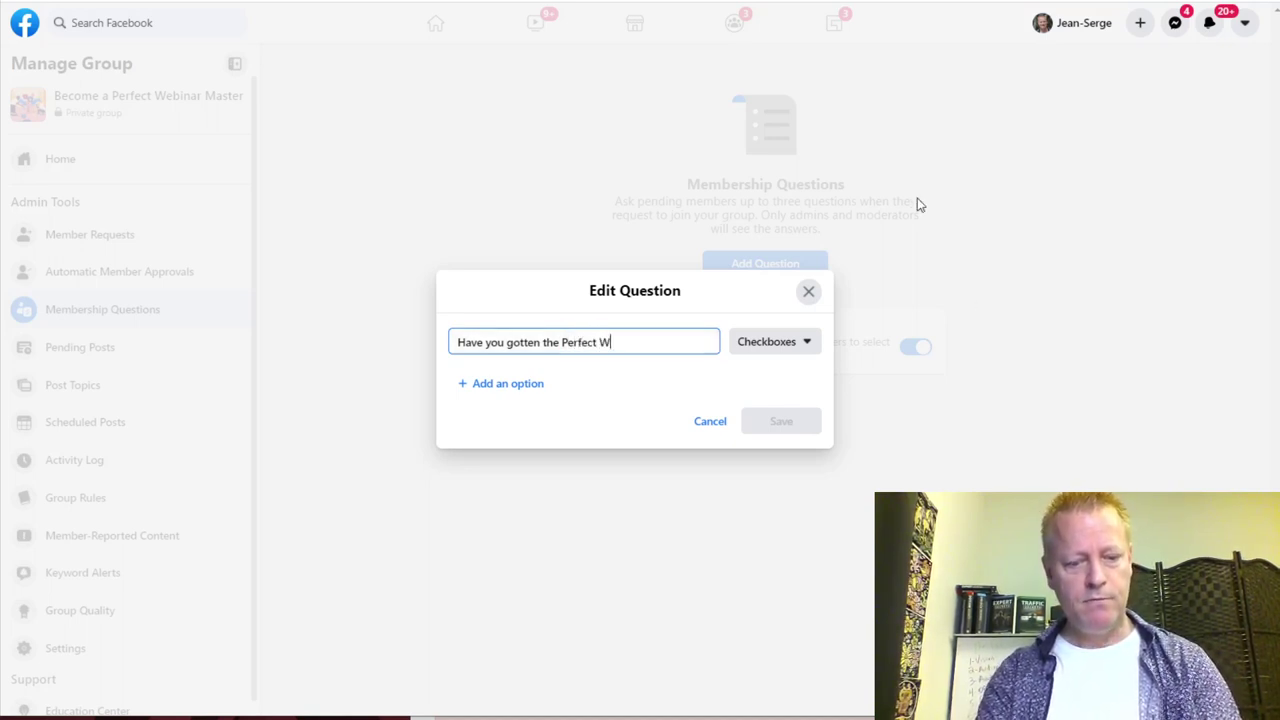
{"action": "type", "text": "ebinar fr"}
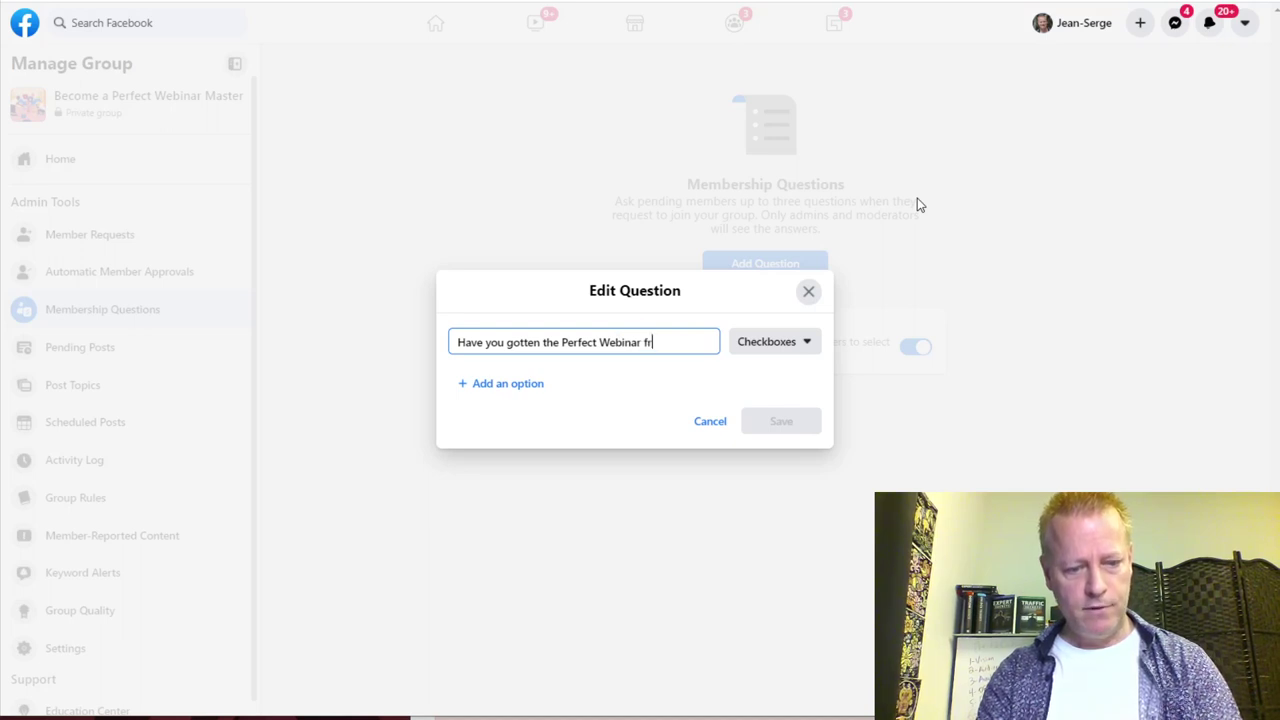
{"action": "type", "text": "ame"}
{"action": "type", "text": "work from Russe"}
{"action": "type", "text": "ll Brunson"}
{"action": "type", "text": " yet>"}
{"action": "key", "text": "BackSpace"}
{"action": "type", "text": "?"}
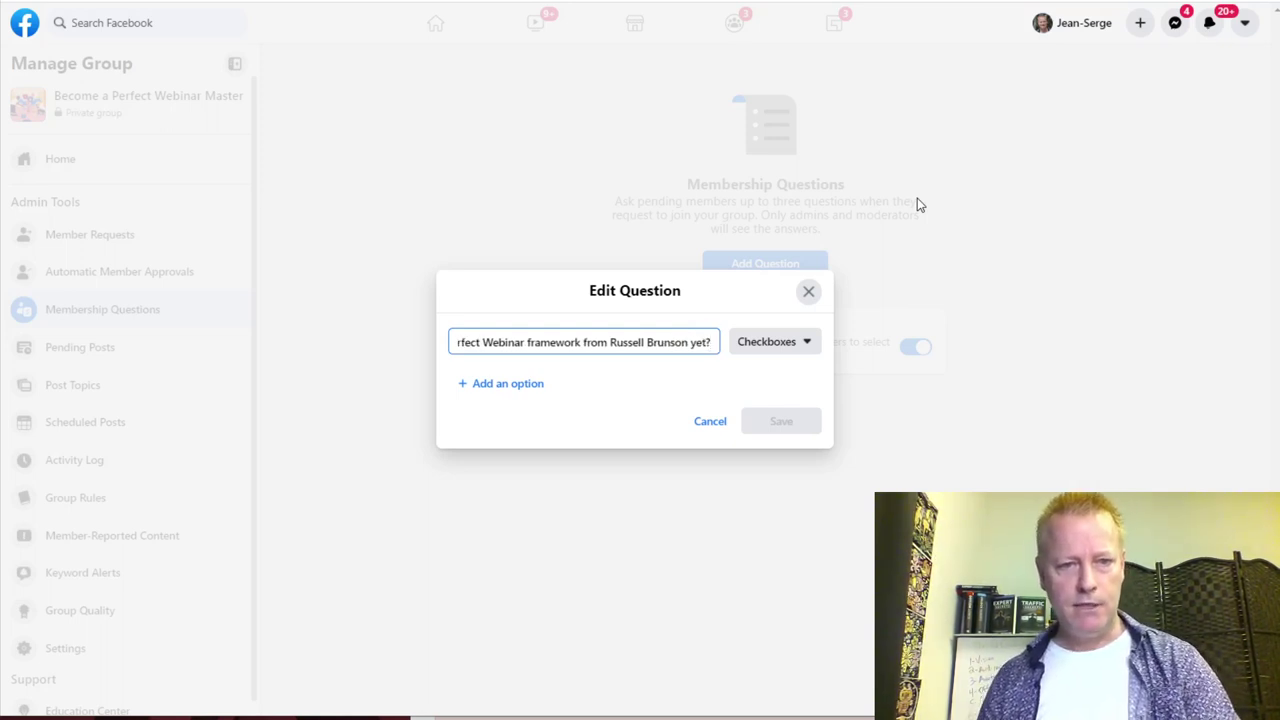
Give the question the answer options "Yes" and "Not yet"
{"action": "left_click", "coordinate": [462, 385]}
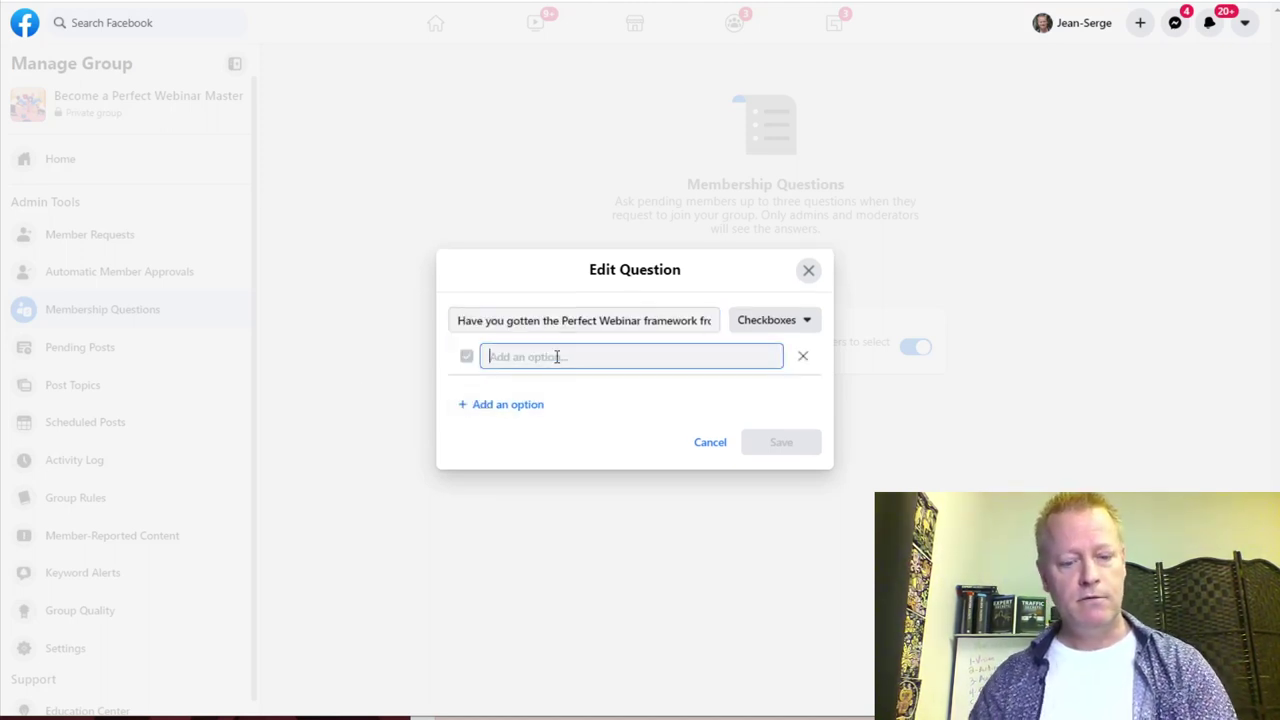
{"action": "type", "text": "Yes"}
{"action": "left_click", "coordinate": [528, 416]}
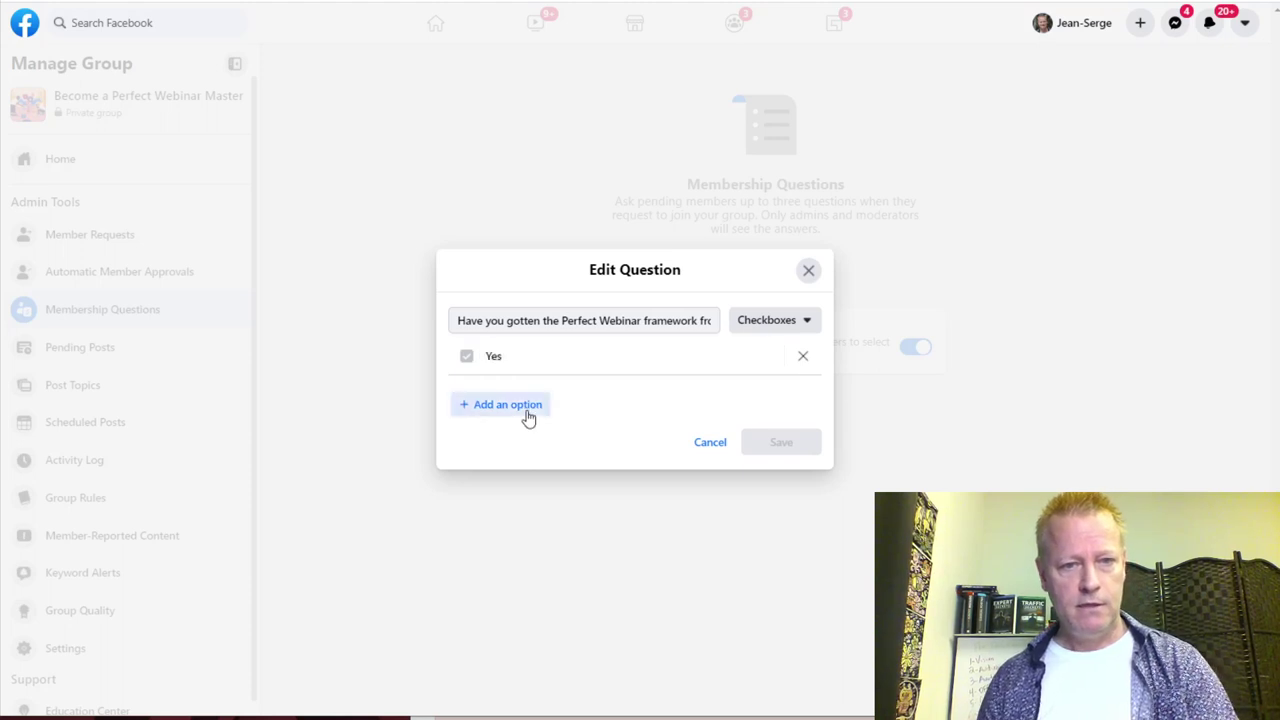
{"action": "type", "text": "Not yet"}
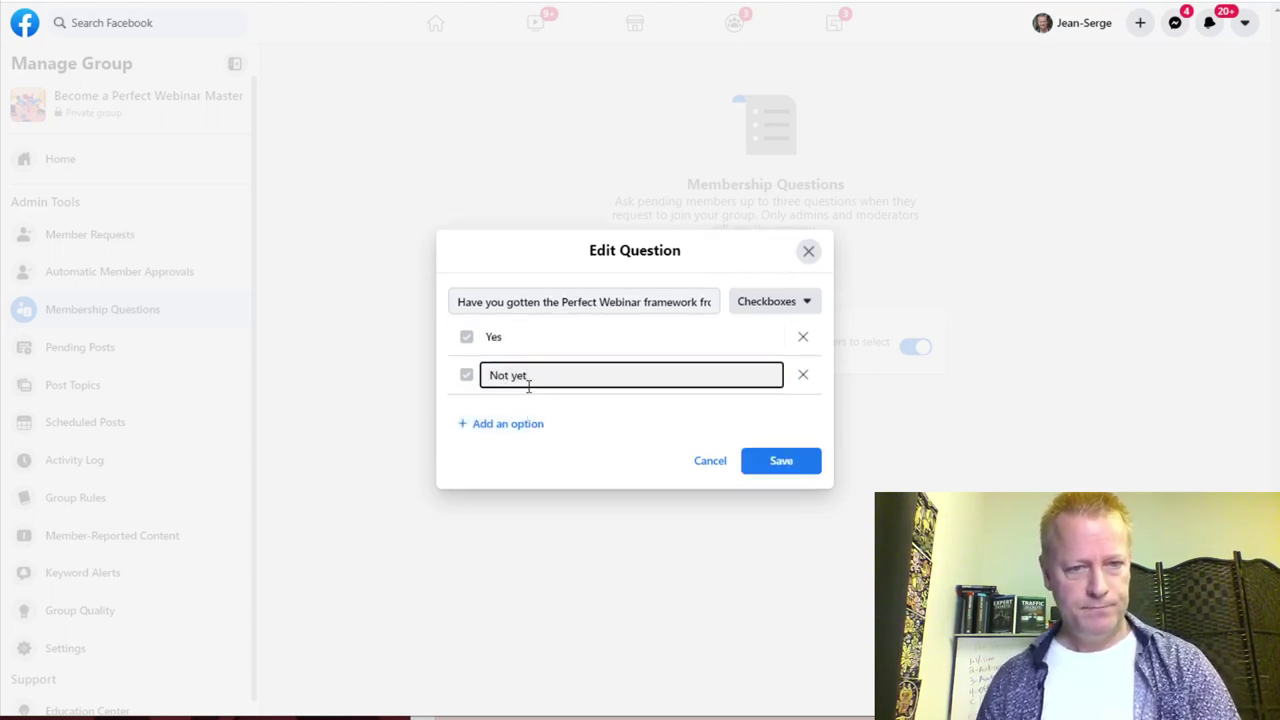
Add a third answer option reading "I don't - where can I get this?"
{"action": "left_click", "coordinate": [509, 430]}
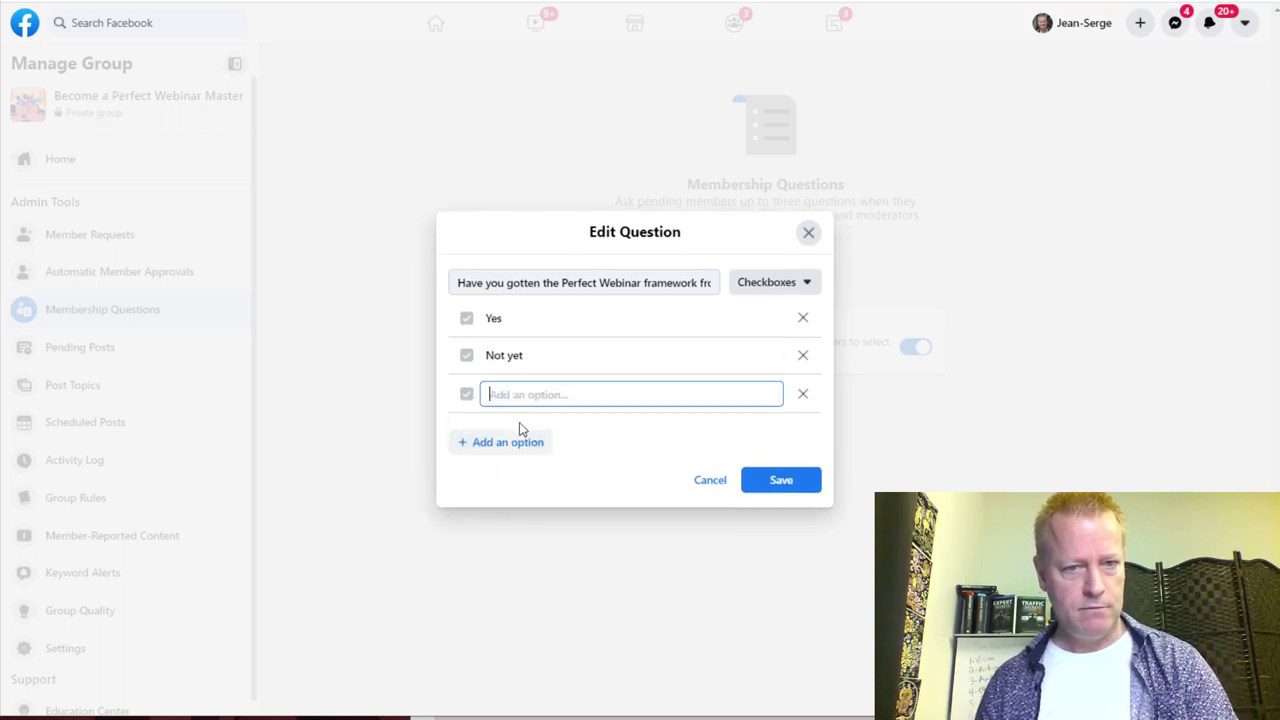
{"action": "type", "text": "Where"}
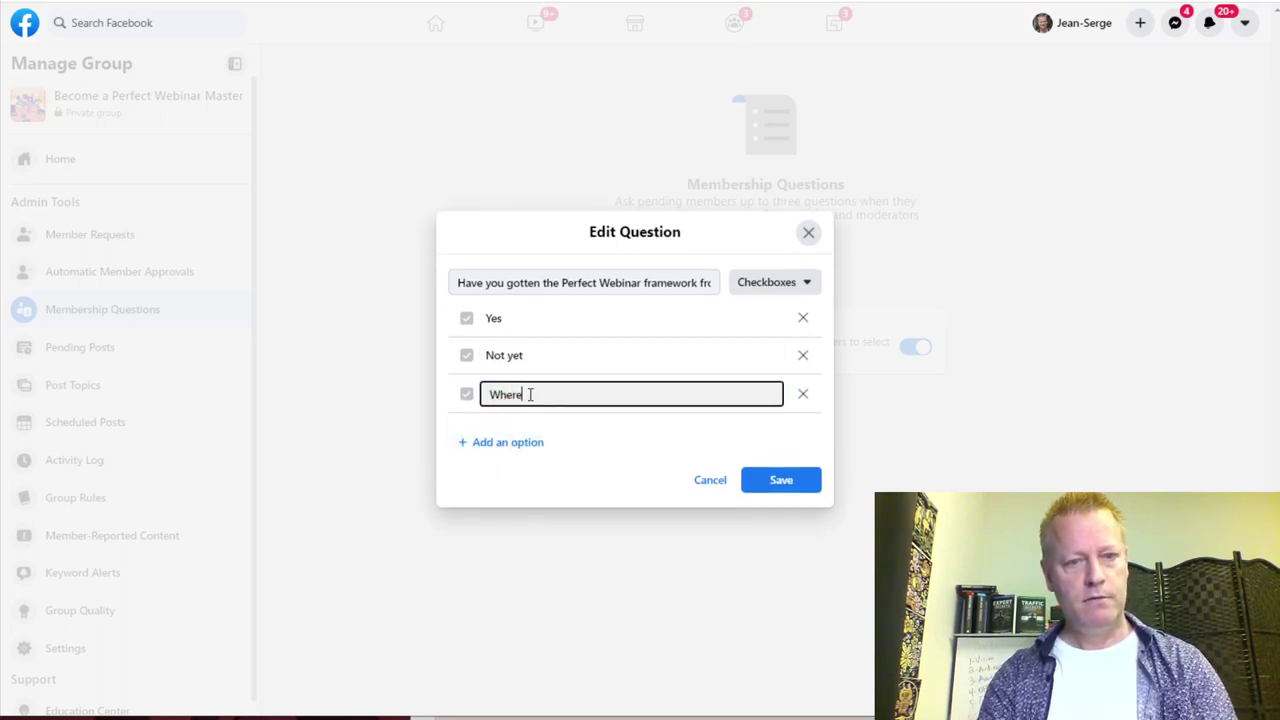
{"action": "key", "text": "BackSpace"}
{"action": "key", "text": "BackSpace"}
{"action": "key", "text": "BackSpace"}
{"action": "key", "text": "BackSpace"}
{"action": "type", "text": "I"}
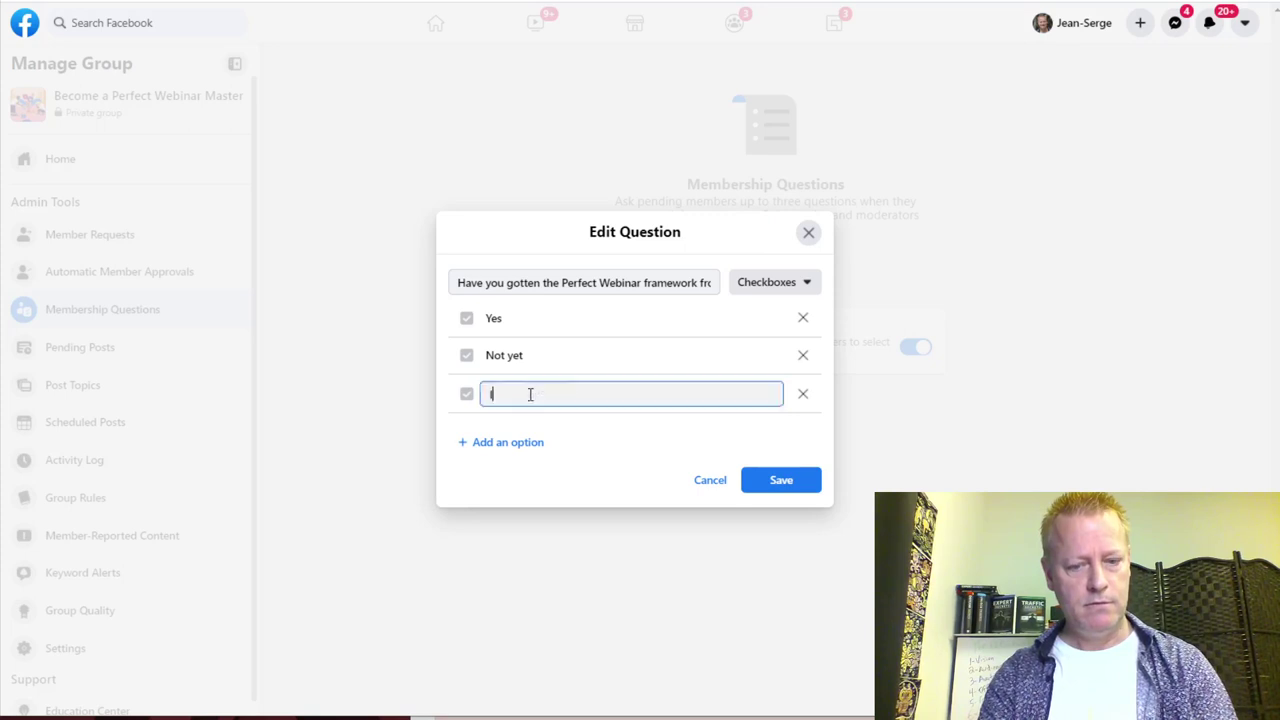
{"action": "type", "text": " don't - where can I get this?"}
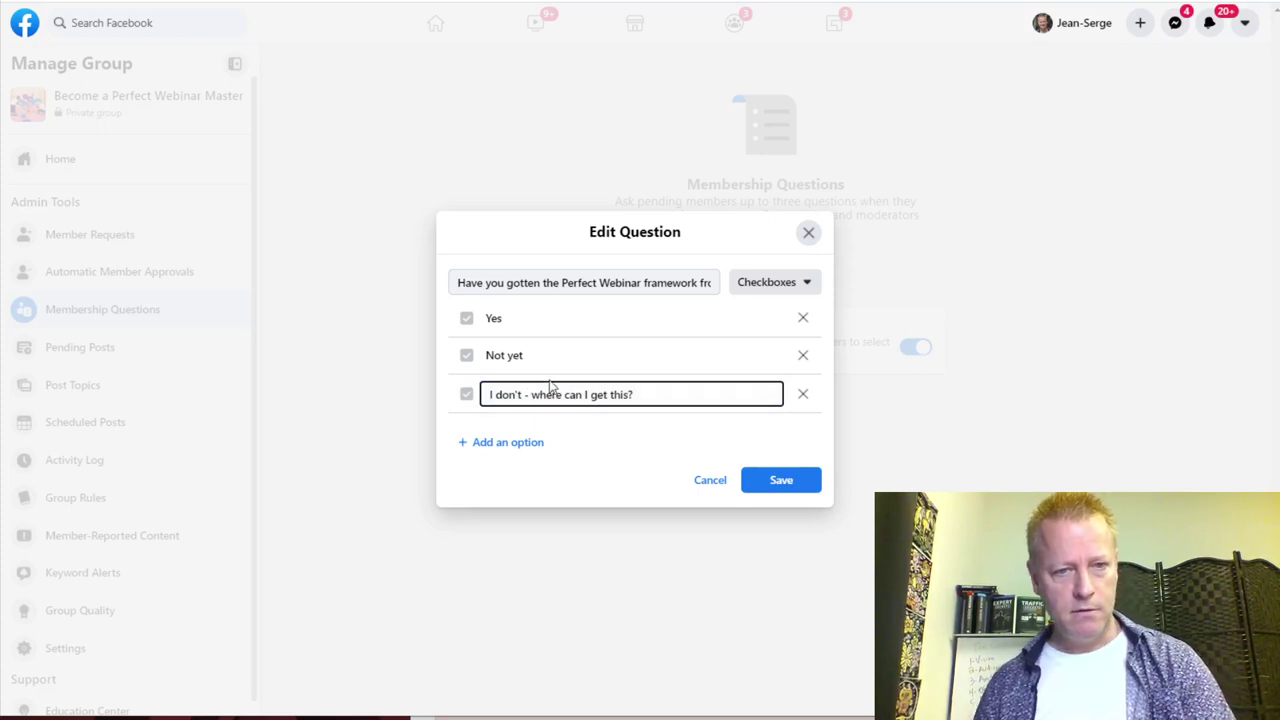
Append "(it's only $7)" to the end of the question text and save the question
{"action": "left_click", "coordinate": [667, 286]}
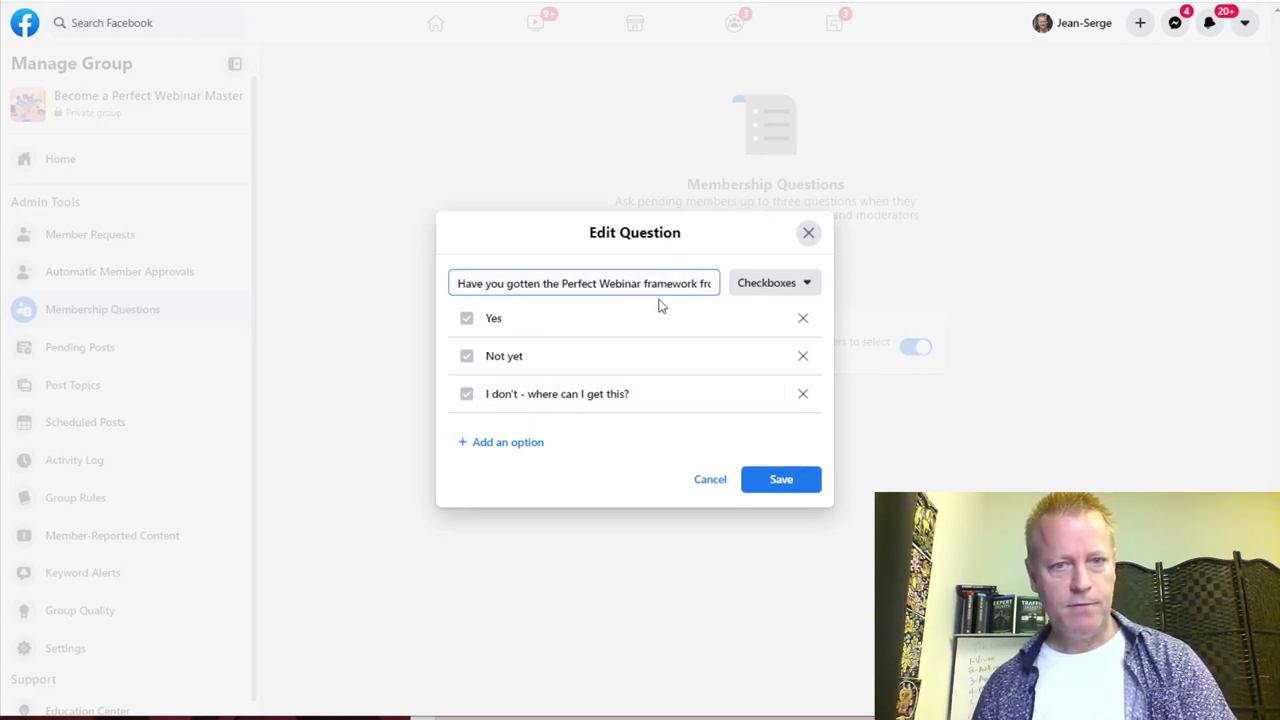
{"action": "left_click_drag", "start_coordinate": [700, 285], "coordinate": [714, 285]}
{"action": "left_click", "coordinate": [692, 290]}
{"action": "type", "text": "(it's onlt $7)"}
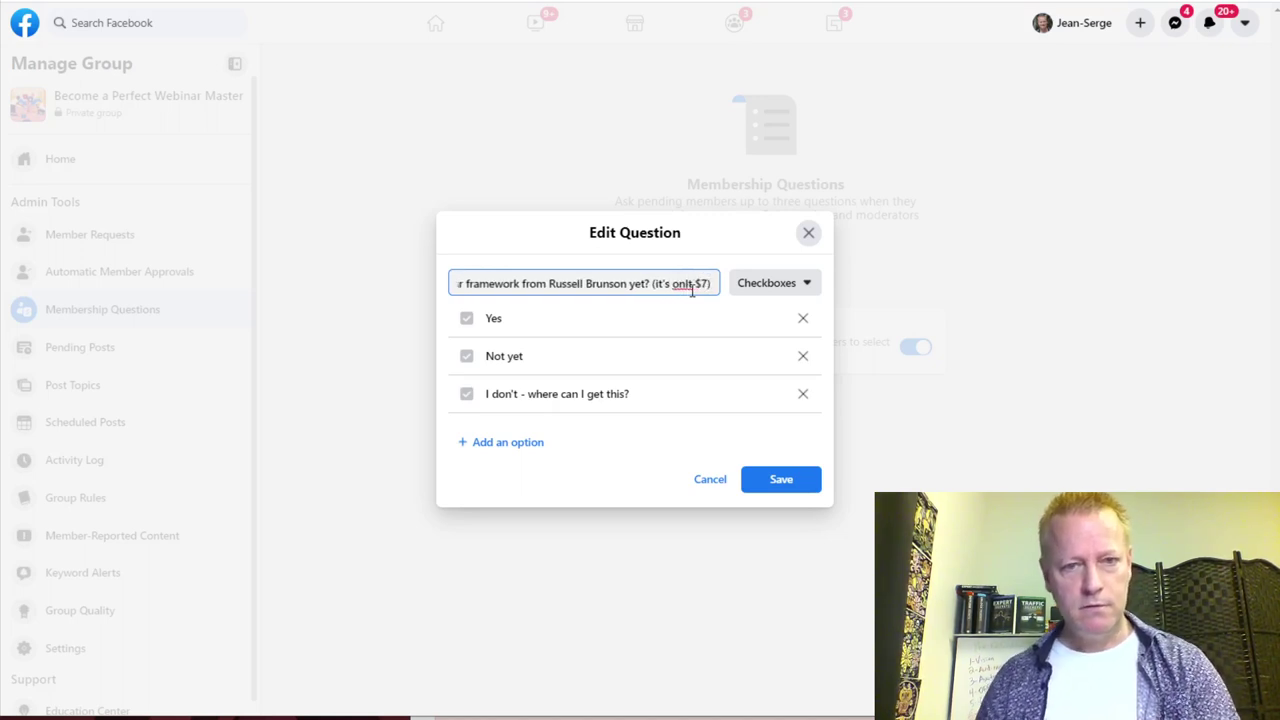
{"action": "left_click", "coordinate": [692, 286]}
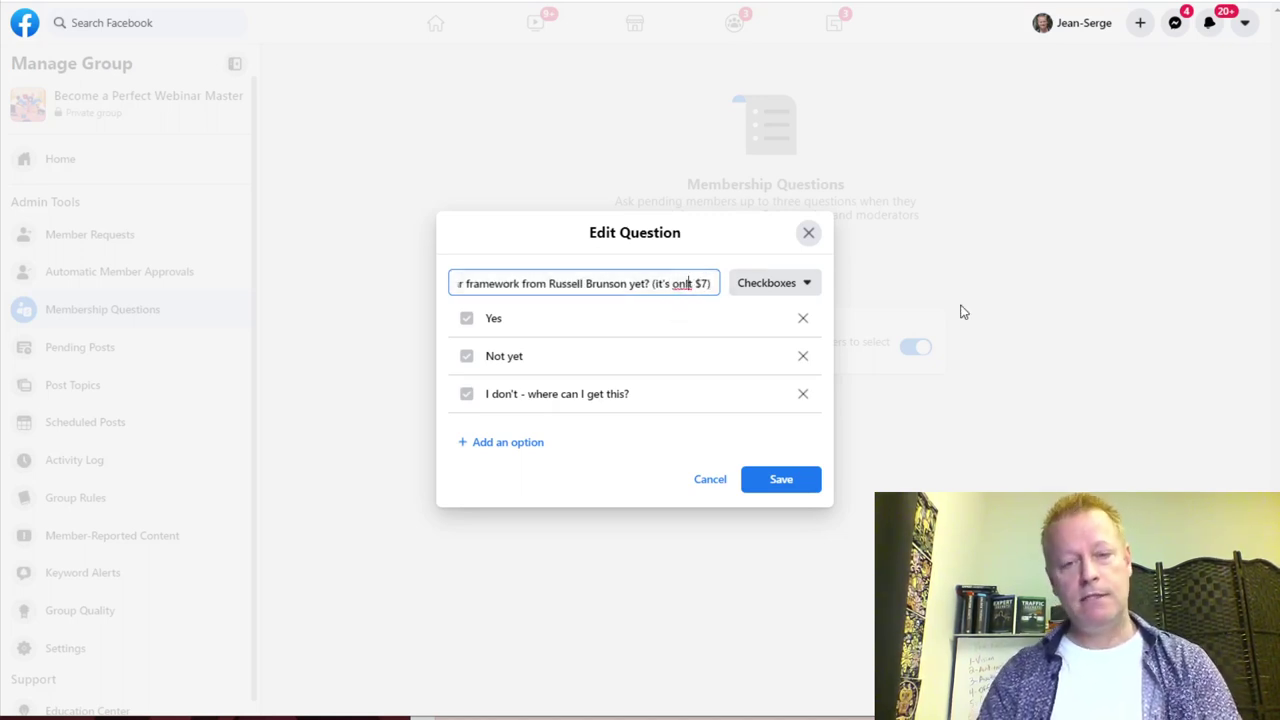
{"action": "key", "text": "BackSpace"}
{"action": "type", "text": "y"}
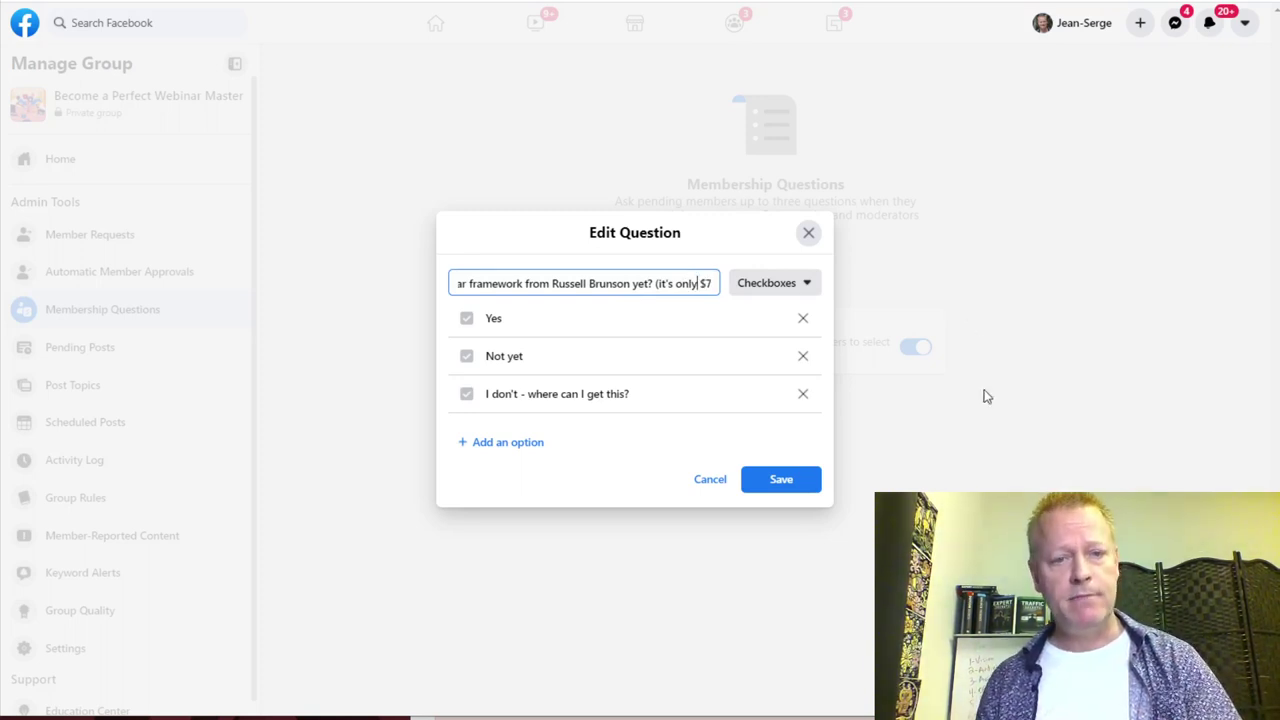
{"action": "left_click", "coordinate": [779, 480]}
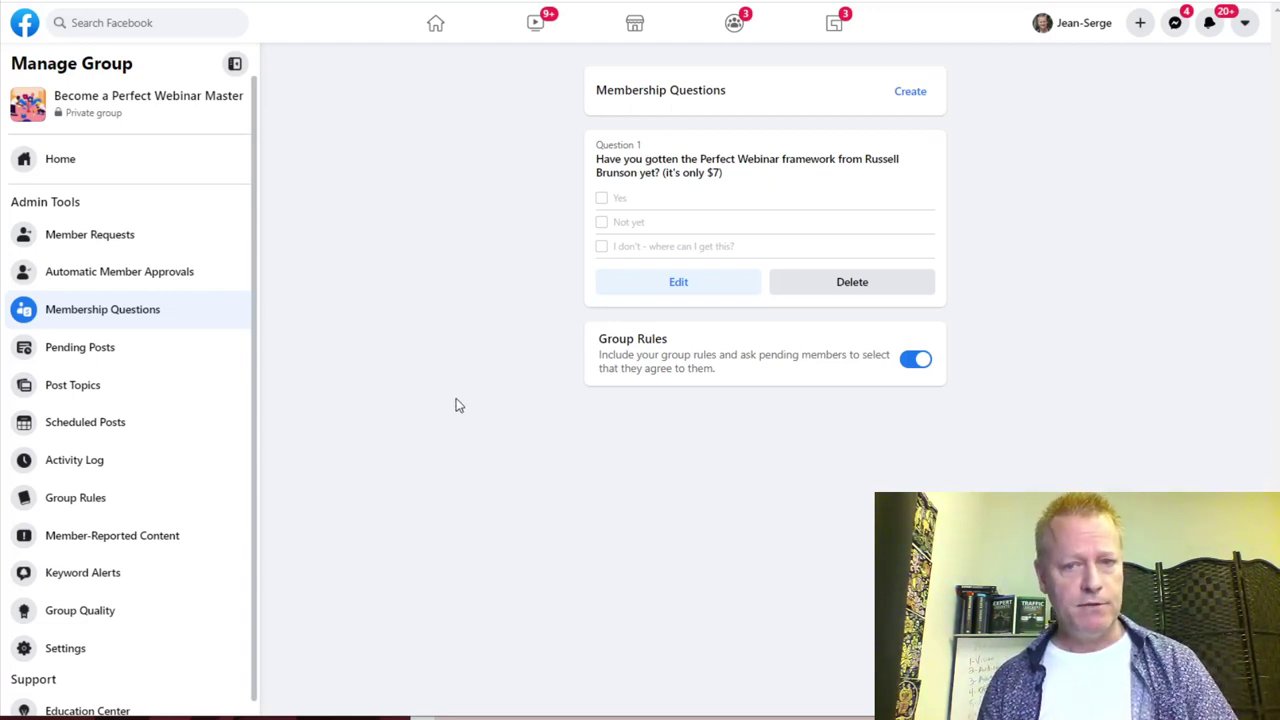
Start creating a second membership question
{"action": "left_click", "coordinate": [911, 91]}
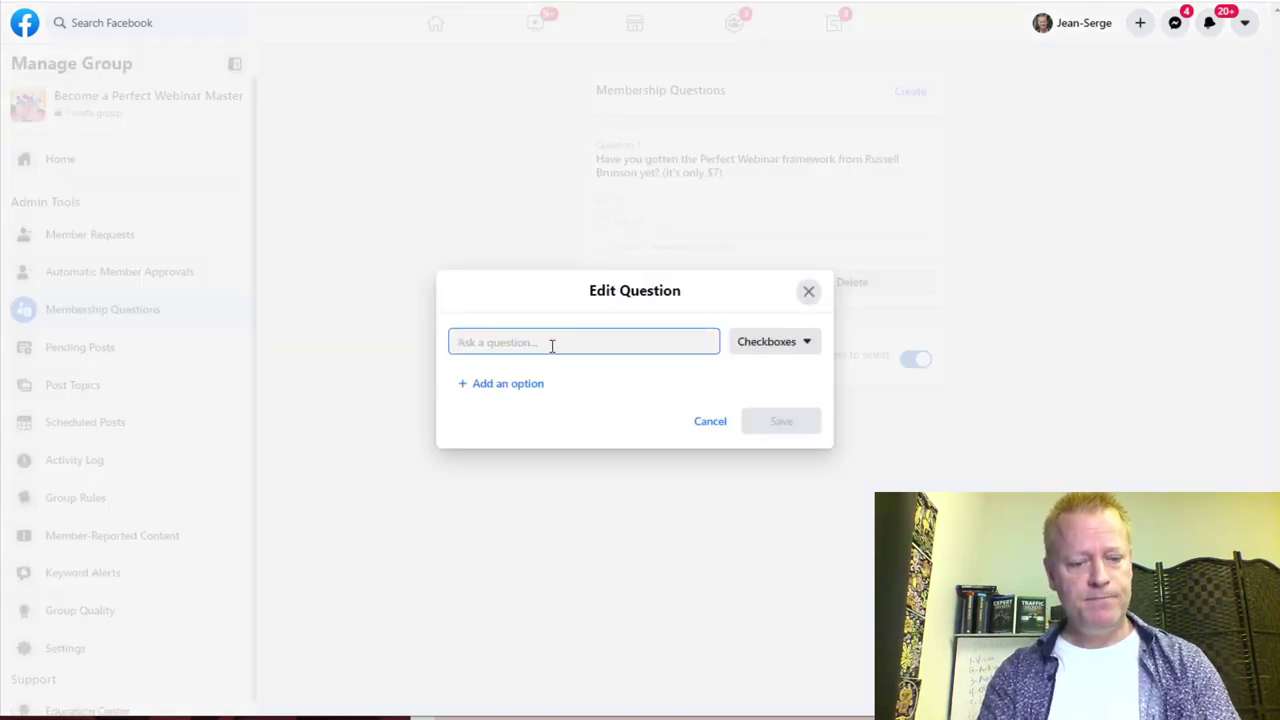
{"action": "type", "text": "Wh"}
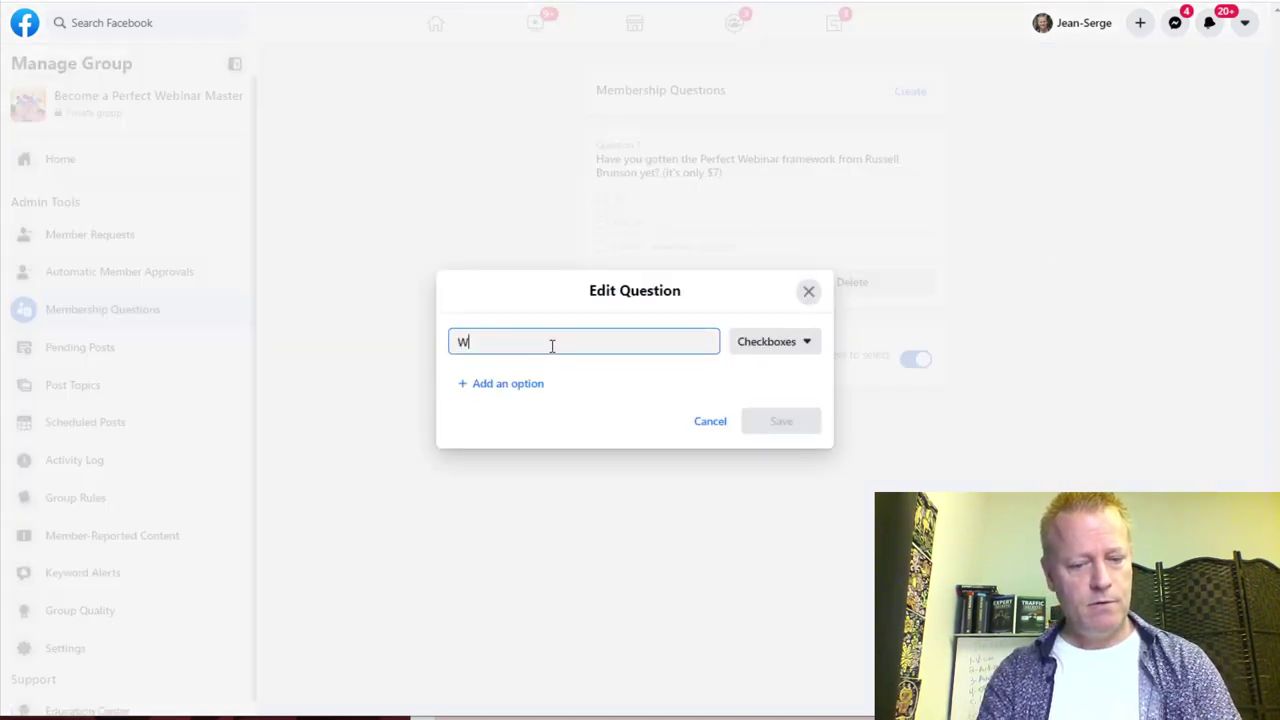
{"action": "key", "text": "BackSpace"}
{"action": "key", "text": "BackSpace"}
{"action": "type", "text": "What's your email"}
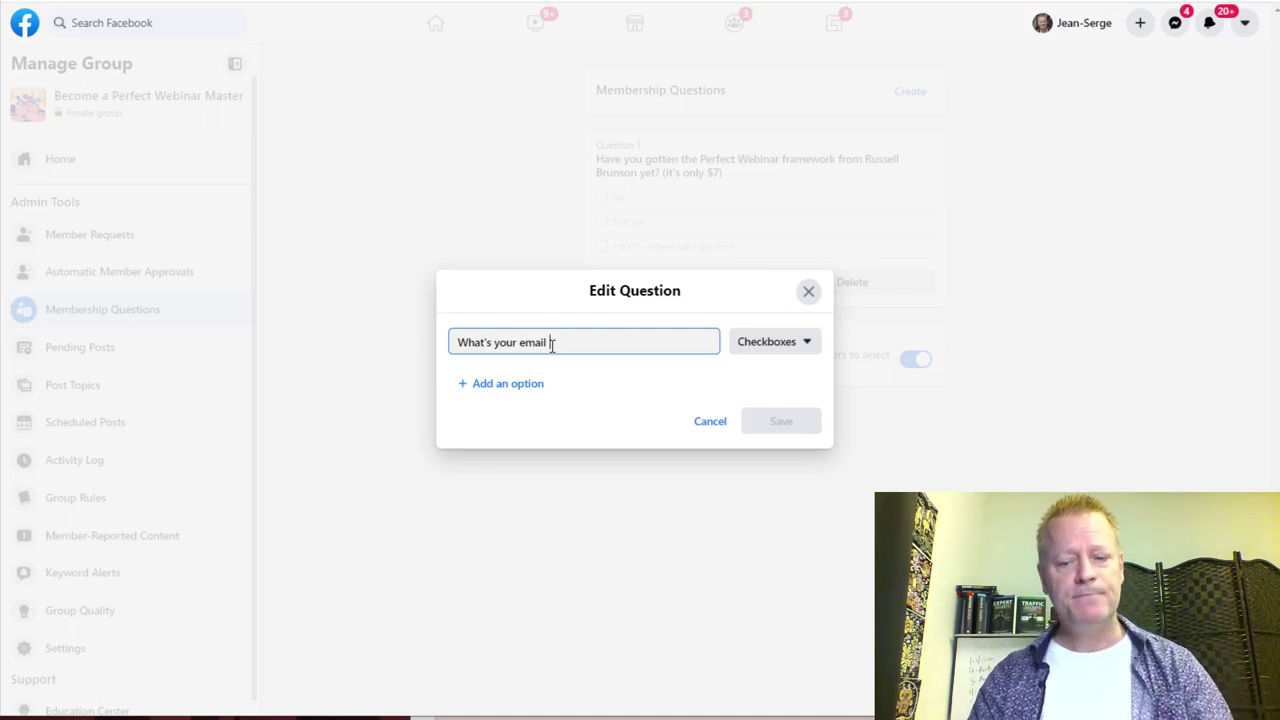
{"action": "key", "text": "BackSpace"}
{"action": "key", "text": "BackSpace"}
{"action": "key", "text": "BackSpace"}
{"action": "key", "text": "BackSpace"}
{"action": "key", "text": "BackSpace"}
{"action": "key", "text": "BackSpace"}
{"action": "key", "text": "BackSpace"}
{"action": "key", "text": "BackSpace"}
{"action": "key", "text": "BackSpace"}
{"action": "key", "text": "BackSpace"}
{"action": "key", "text": "BackSpace"}
{"action": "key", "text": "BackSpace"}
{"action": "key", "text": "BackSpace"}
{"action": "key", "text": "BackSpace"}
{"action": "key", "text": "BackSpace"}
{"action": "key", "text": "BackSpace"}
{"action": "key", "text": "BackSpace"}
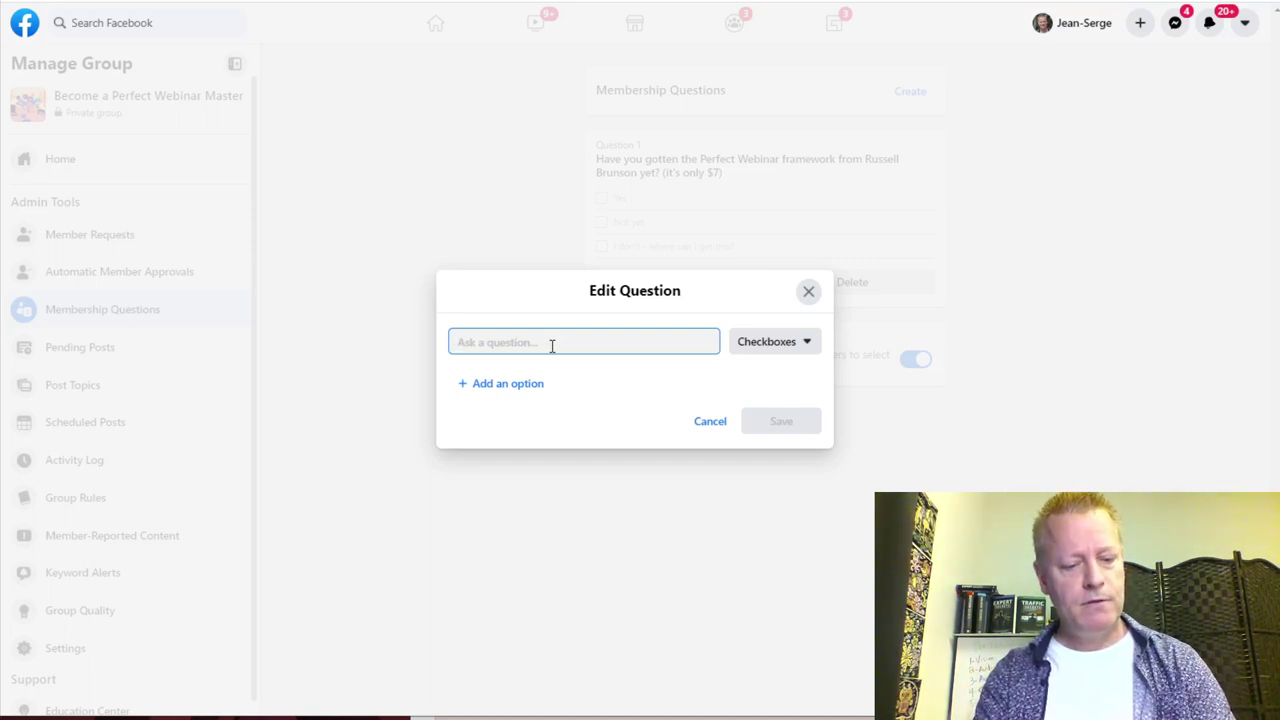
{"action": "type", "text": "HAve"}
{"action": "key", "text": "BackSpace"}
{"action": "key", "text": "BackSpace"}
{"action": "key", "text": "BackSpace"}
{"action": "key", "text": "BackSpace"}
Enter "Where are you in your webinar journey?" as the text of the second membership question
{"action": "type", "text": "W"}
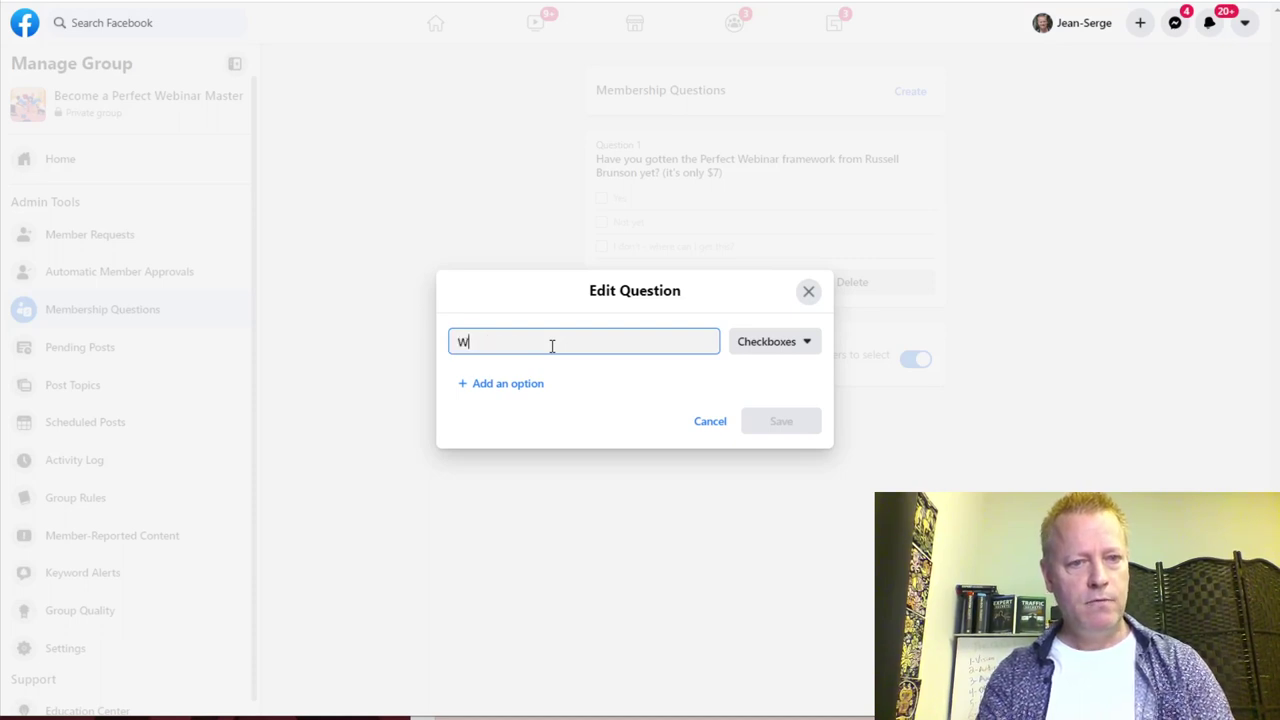
{"action": "type", "text": "here are you in your webinar"}
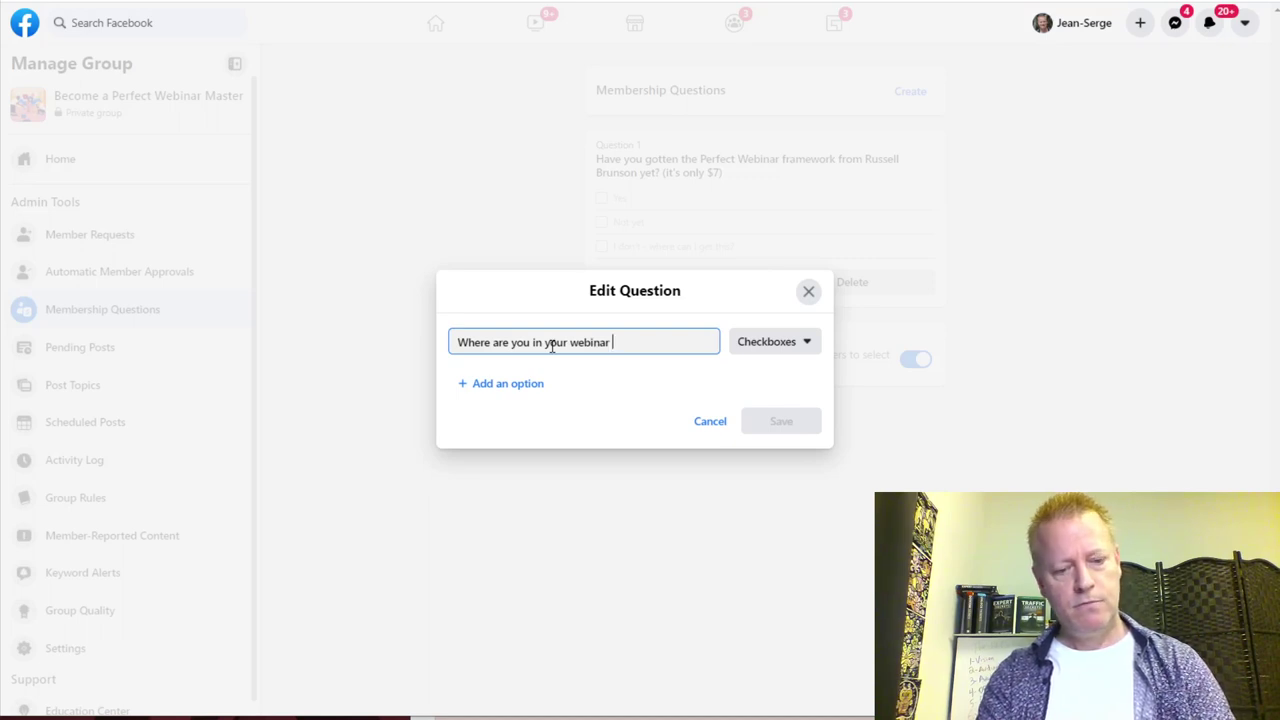
{"action": "type", "text": " journey"}
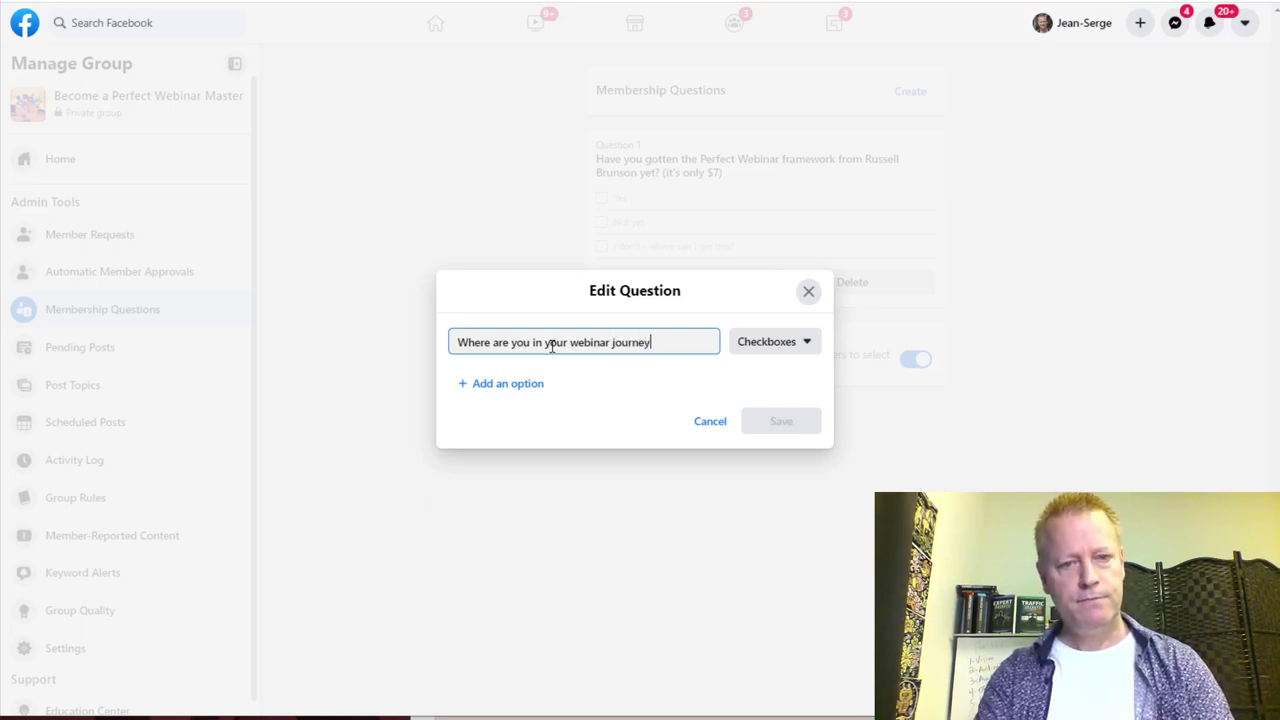
{"action": "type", "text": "?"}
Give the webinar journey question the answer options "None yet" and "Did a few (less than 5)"
{"action": "left_click", "coordinate": [510, 385]}
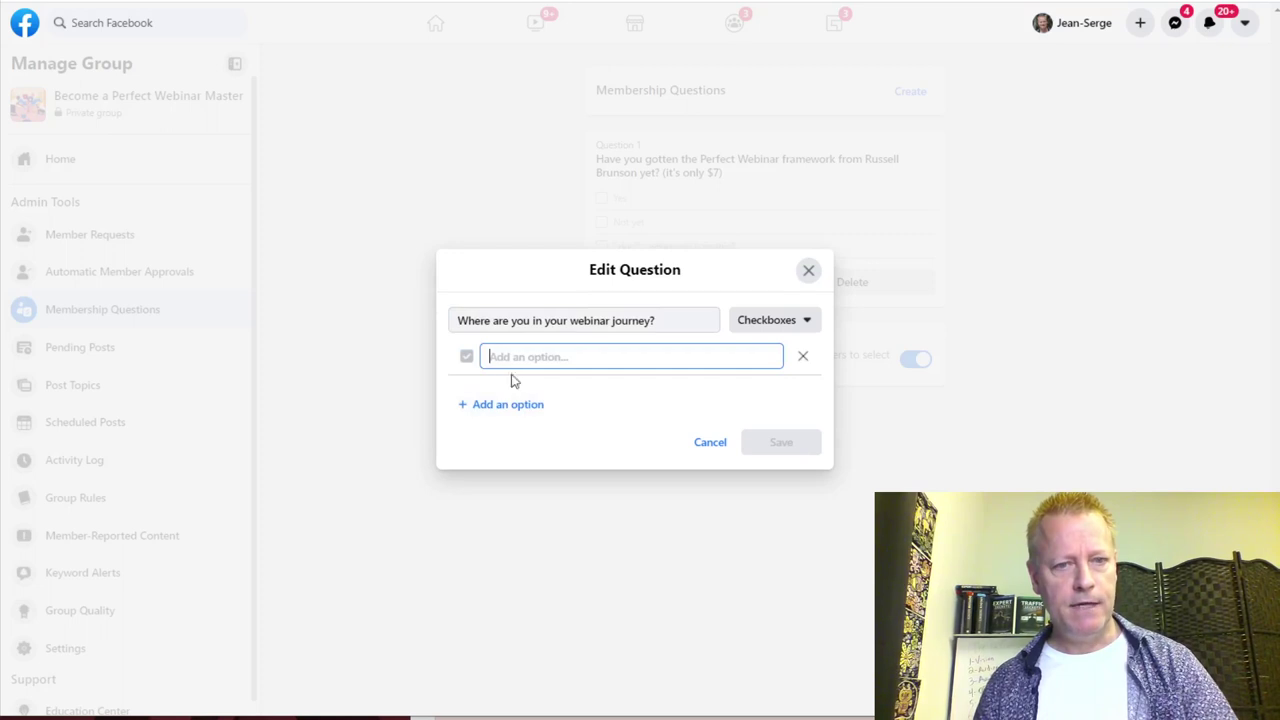
{"action": "type", "text": "None"}
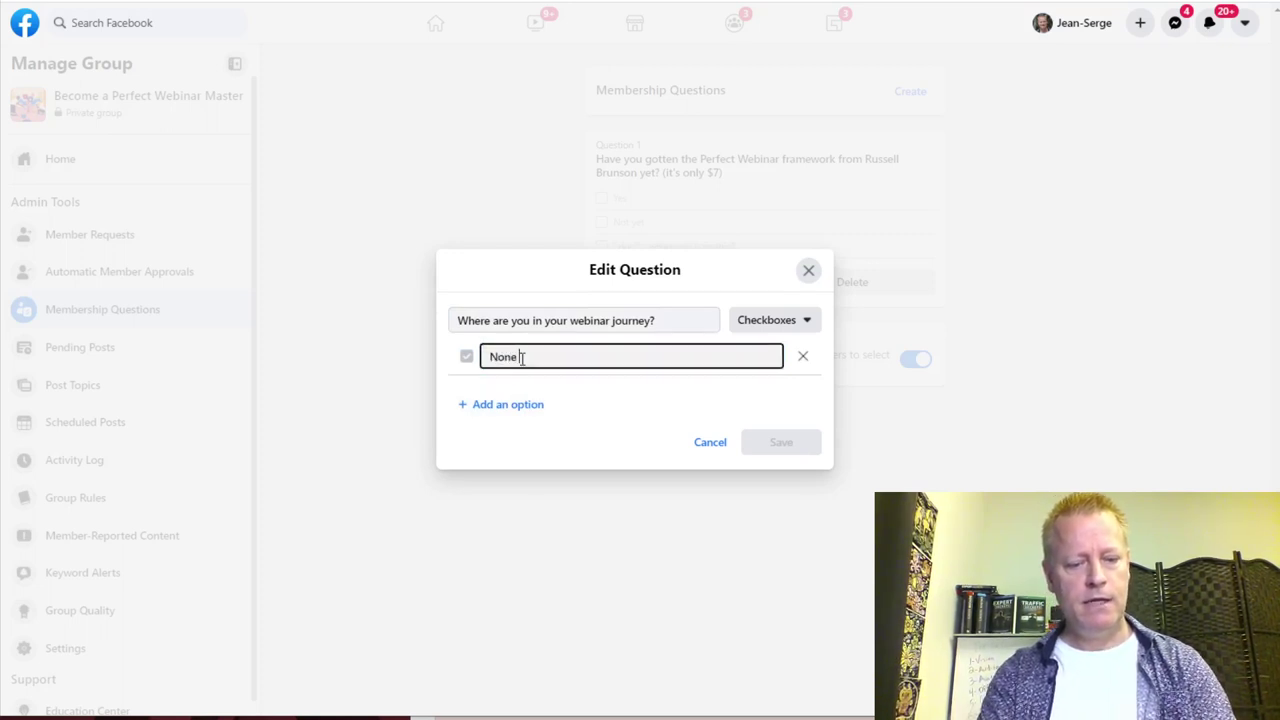
{"action": "type", "text": " yet"}
{"action": "left_click", "coordinate": [512, 403]}
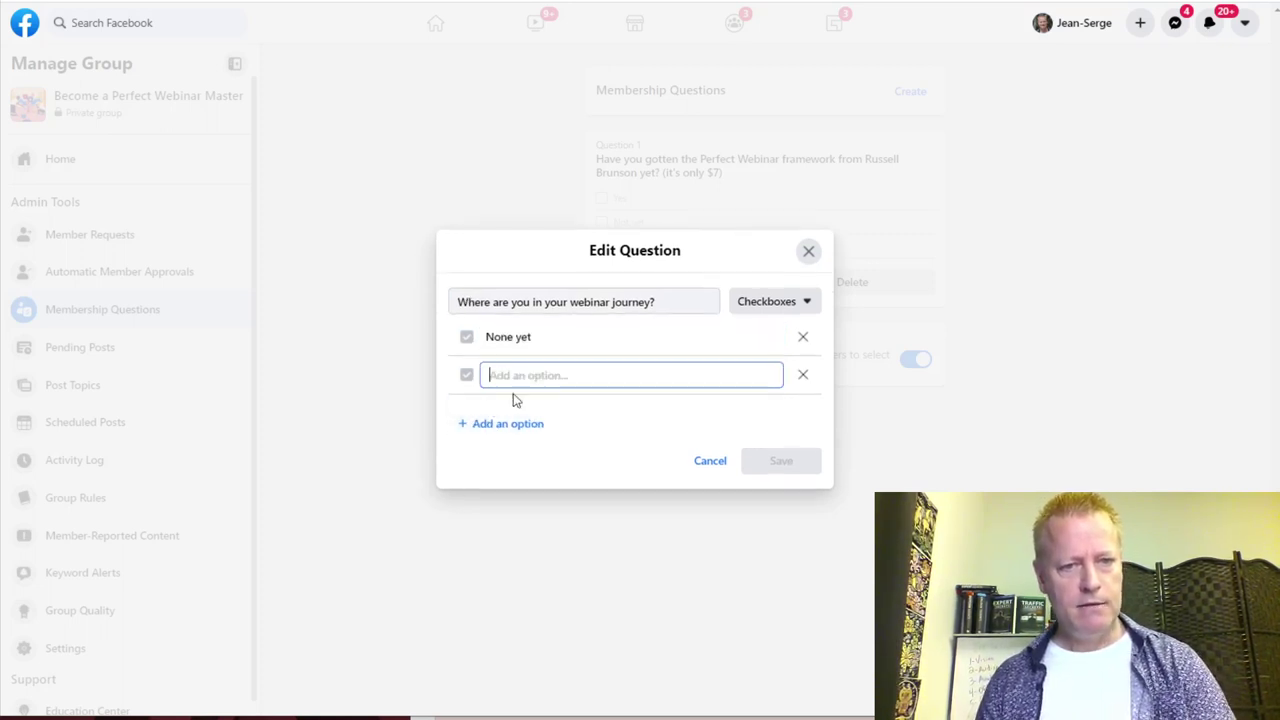
{"action": "type", "text": "Did a few"}
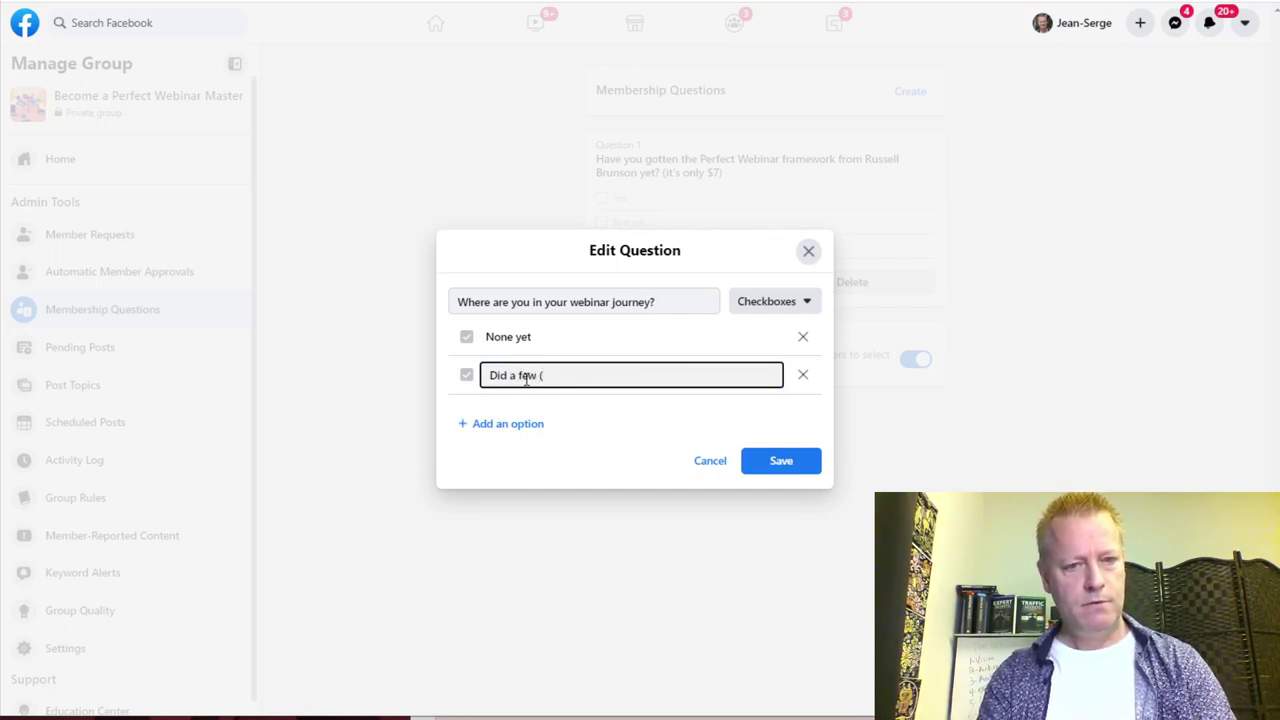
{"action": "type", "text": " (less than 5"}
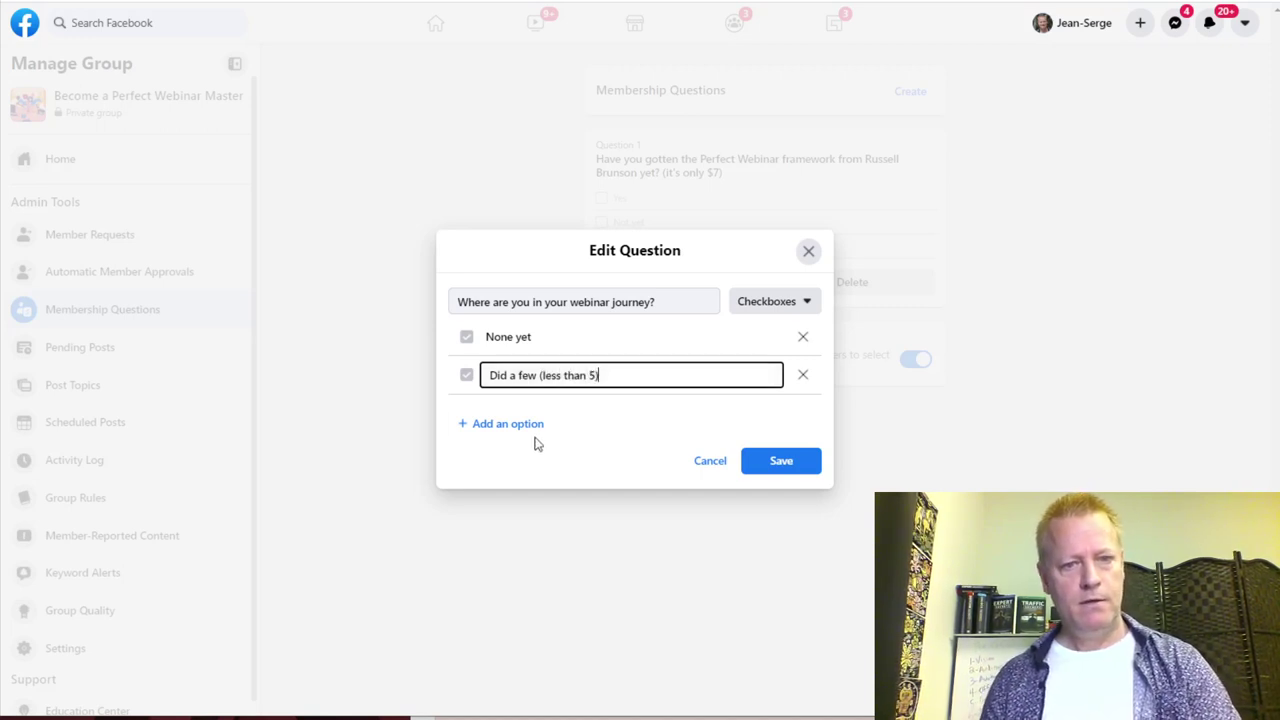
Add "Getting comfortable (did 5-30)" as the third answer option of the webinar journey question
{"action": "left_click", "coordinate": [538, 423]}
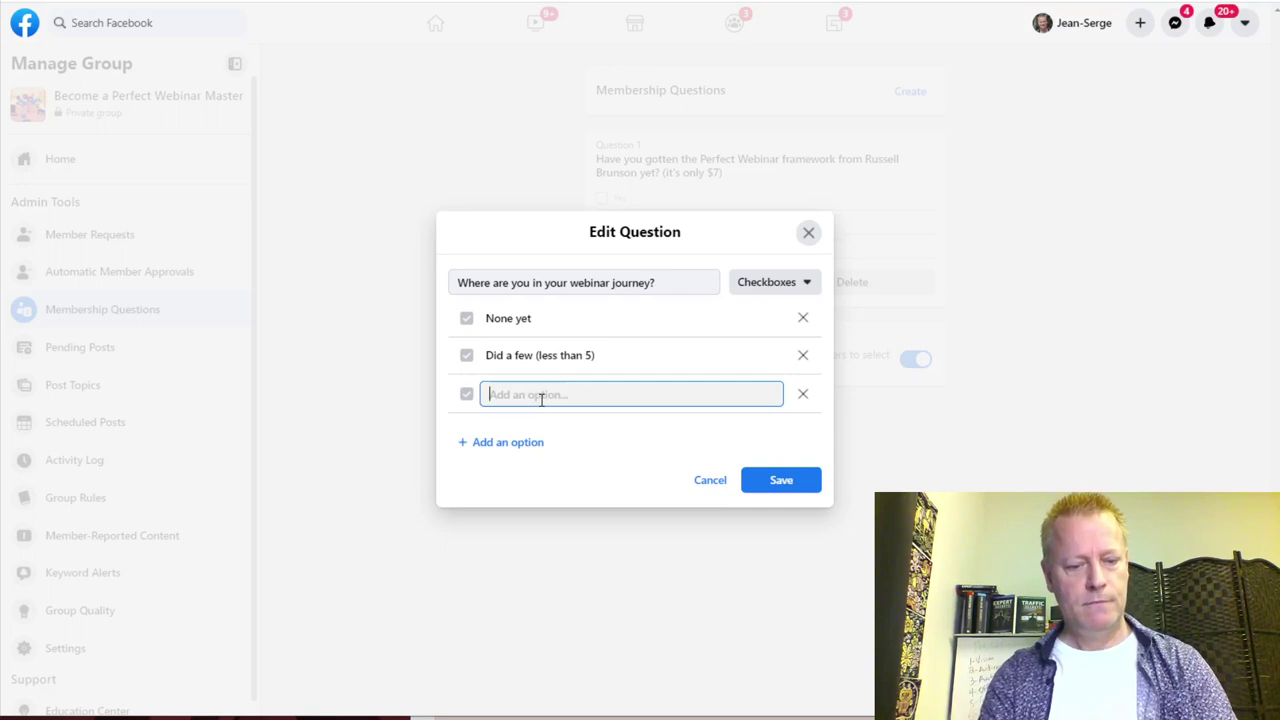
{"action": "type", "text": "Getting "}
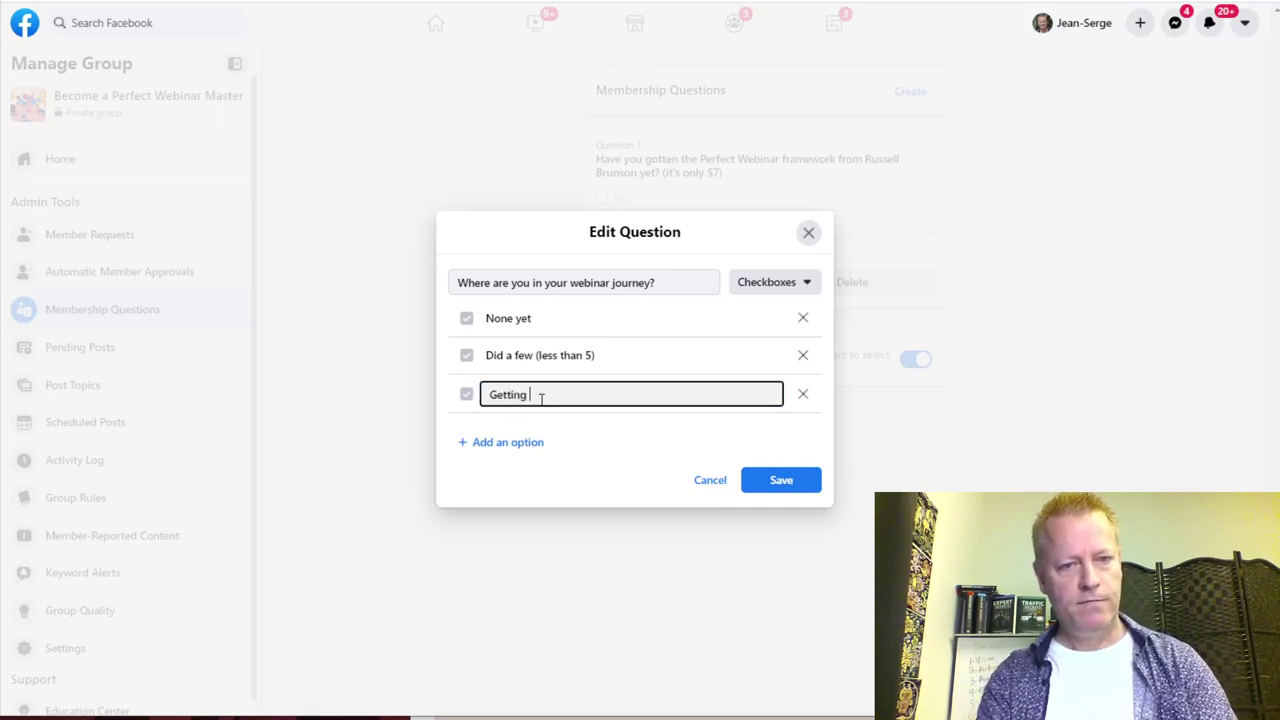
{"action": "type", "text": "comfo"}
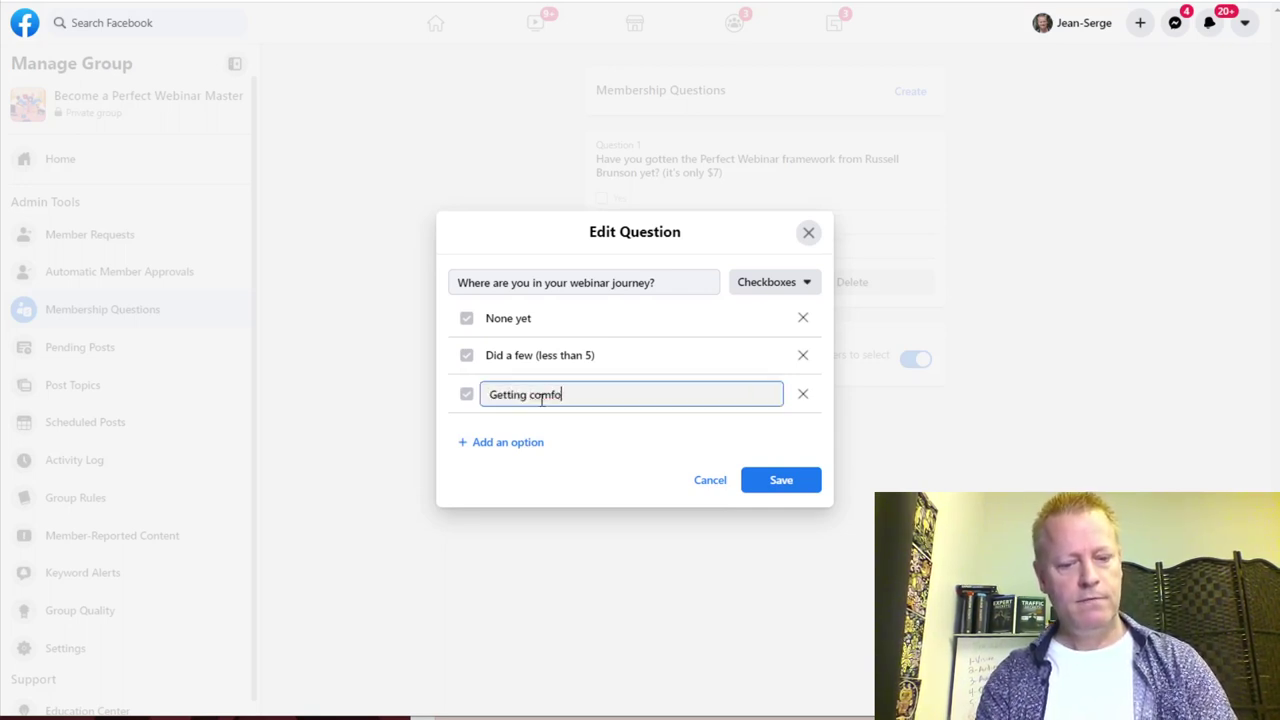
{"action": "type", "text": "rtable (dis"}
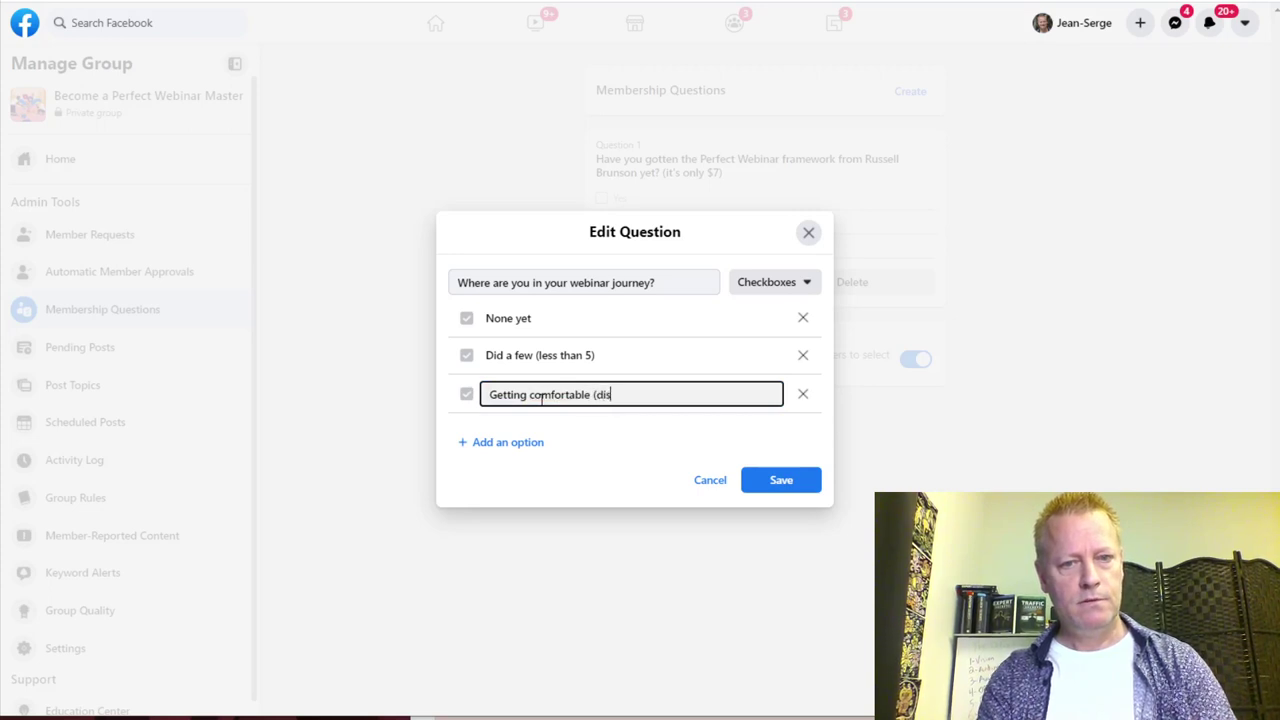
{"action": "key", "text": "BackSpace"}
{"action": "key", "text": "BackSpace"}
{"action": "type", "text": "d"}
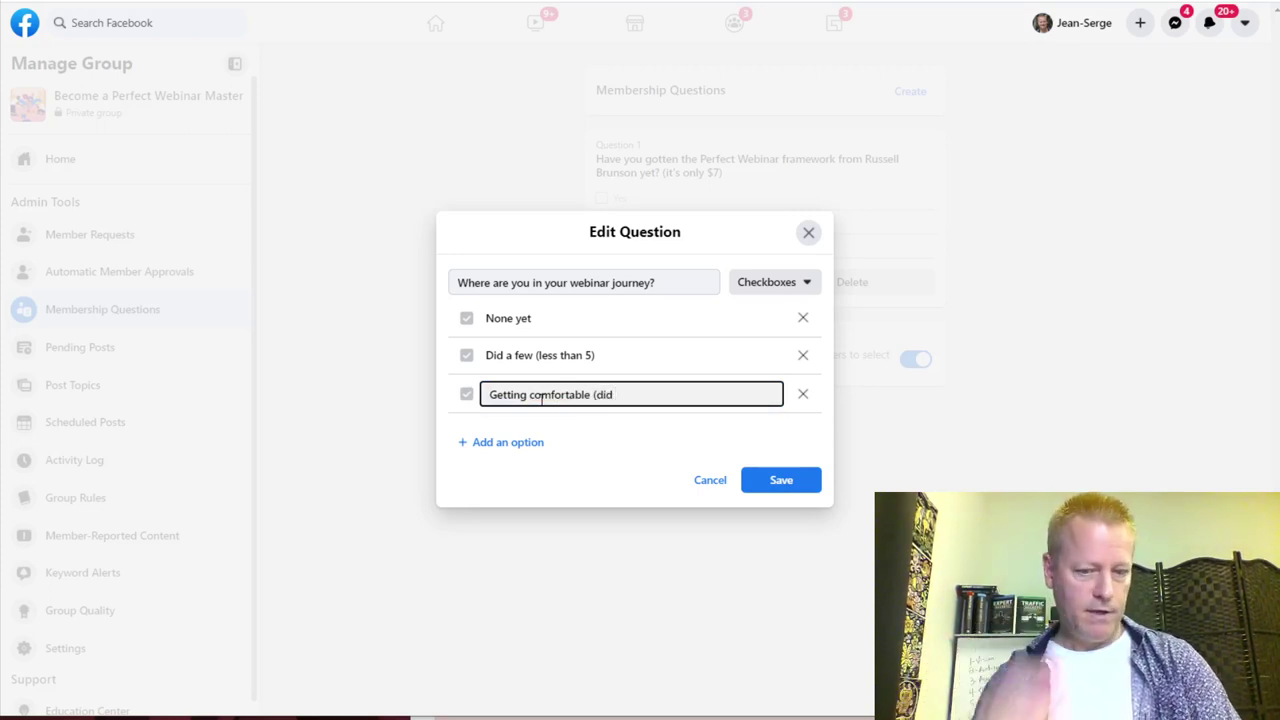
{"action": "type", "text": " 5-30)"}
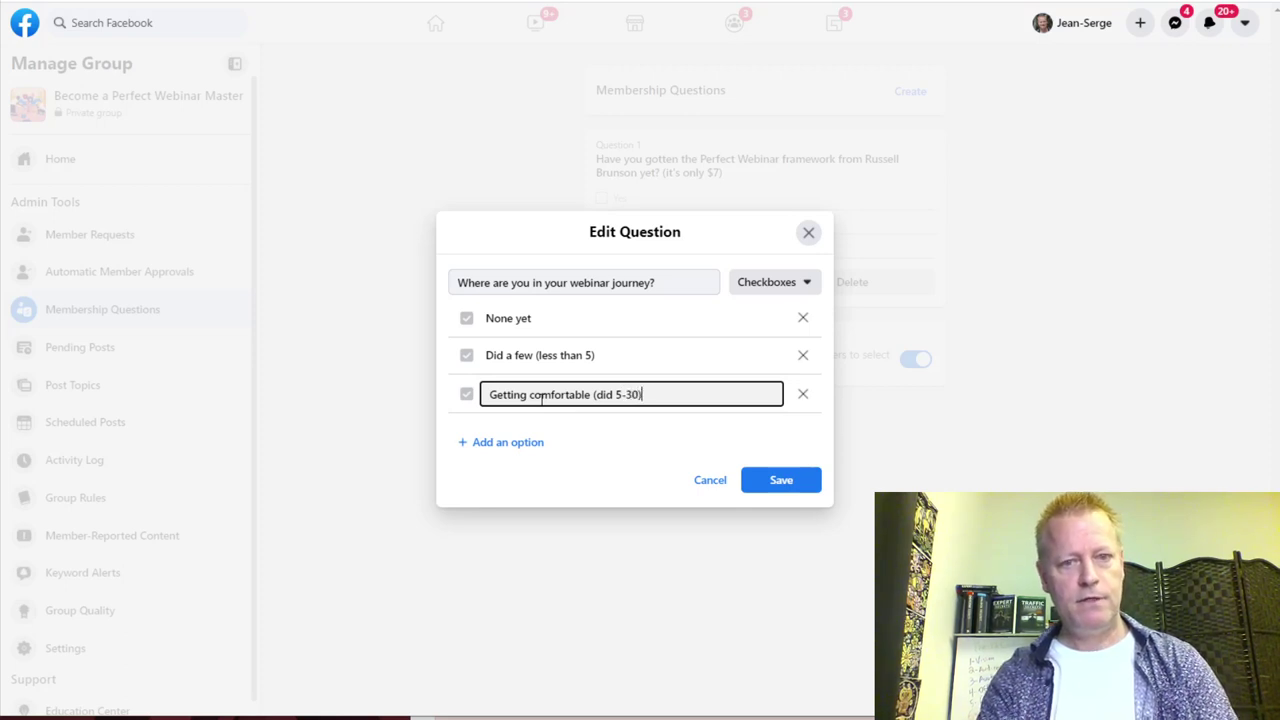
Add "I'm a pro (did over 30)" as the fourth answer option and save the webinar journey question
{"action": "left_click", "coordinate": [490, 443]}
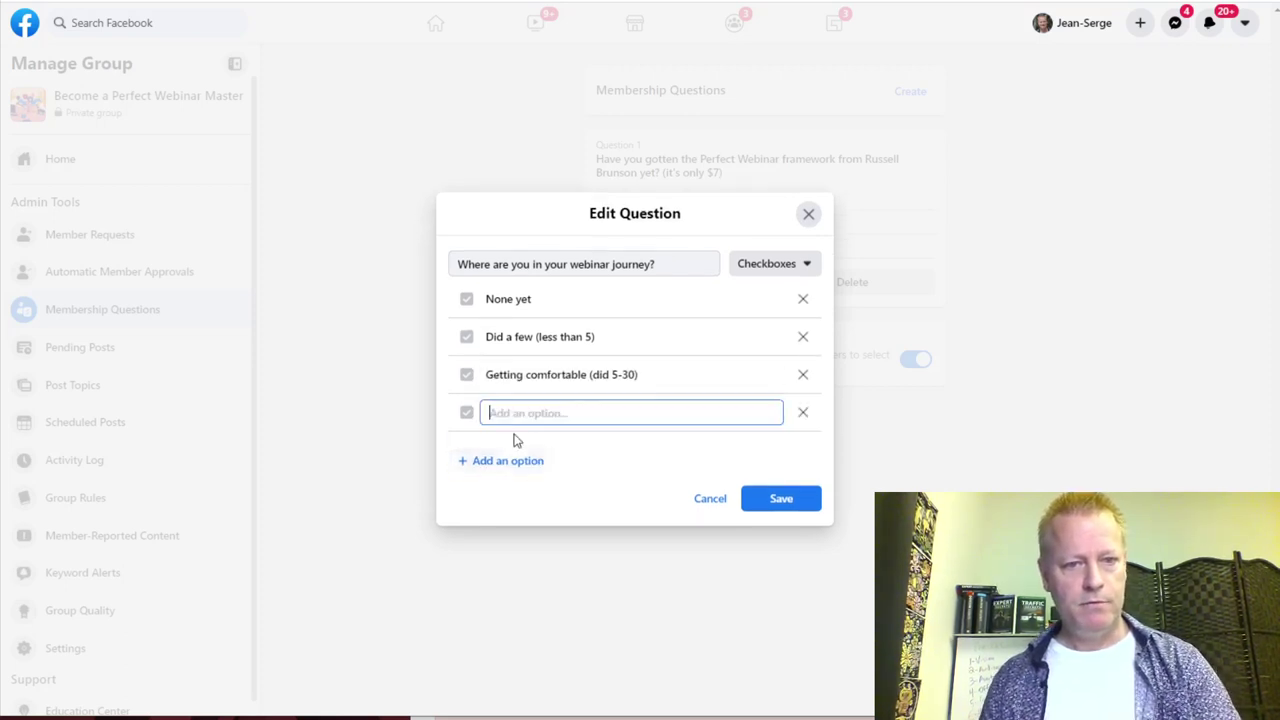
{"action": "type", "text": "I'm a p"}
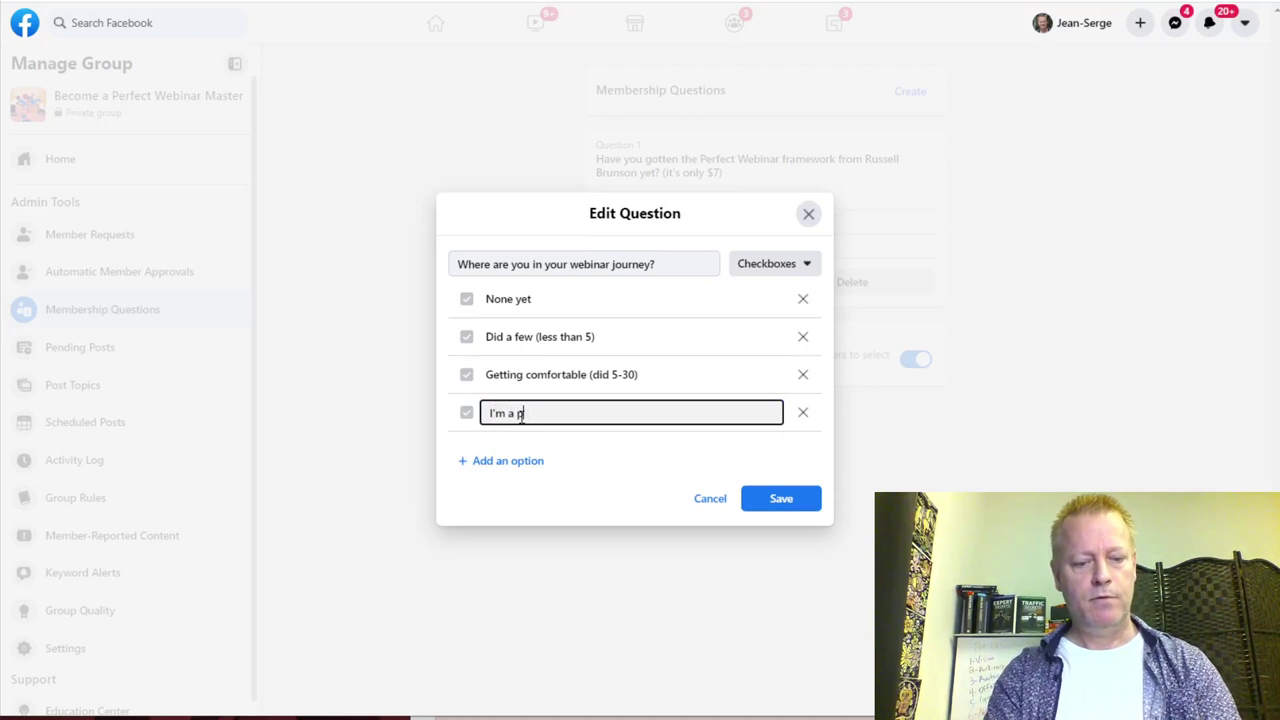
{"action": "type", "text": "ro (did over 4"}
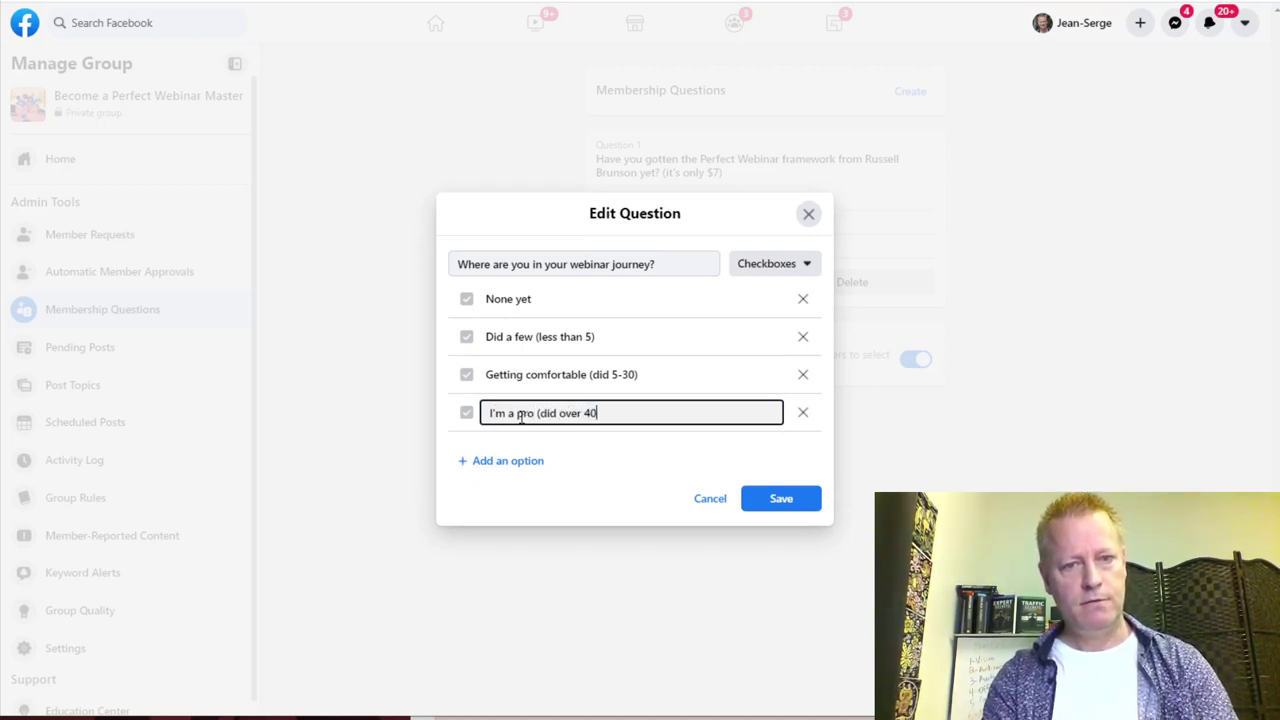
{"action": "type", "text": "0"}
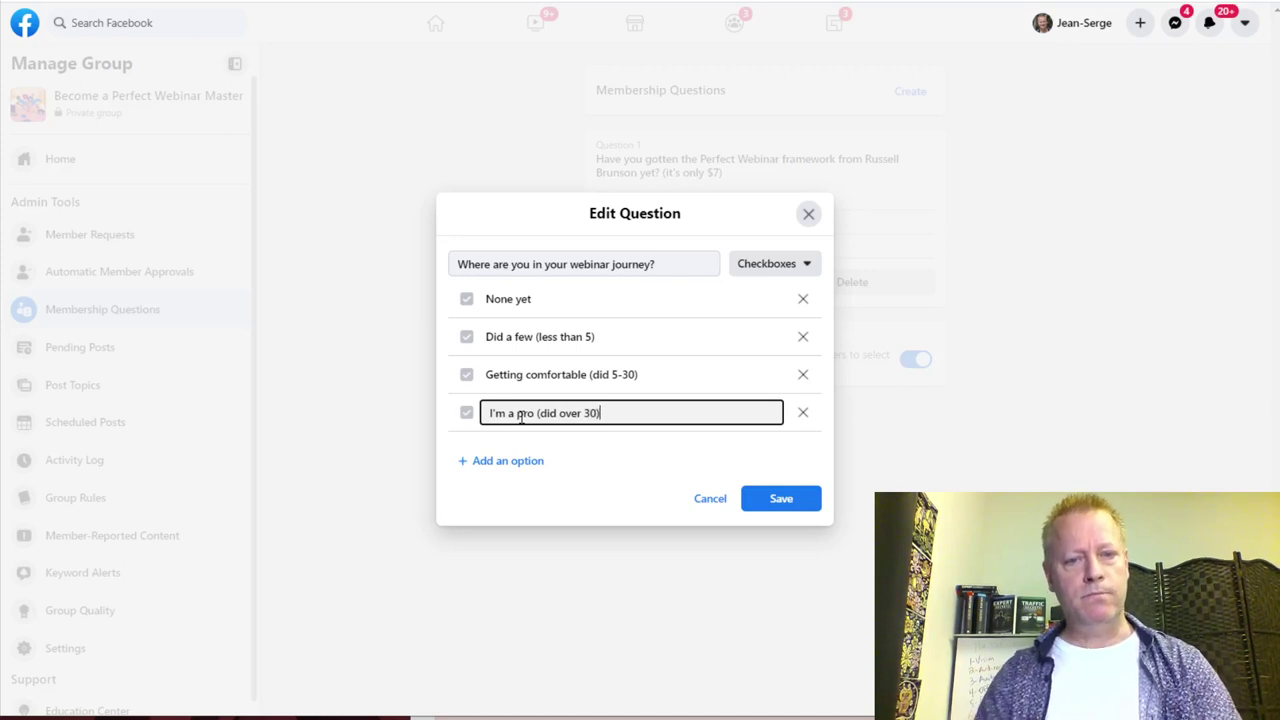
{"action": "left_click", "coordinate": [780, 501]}
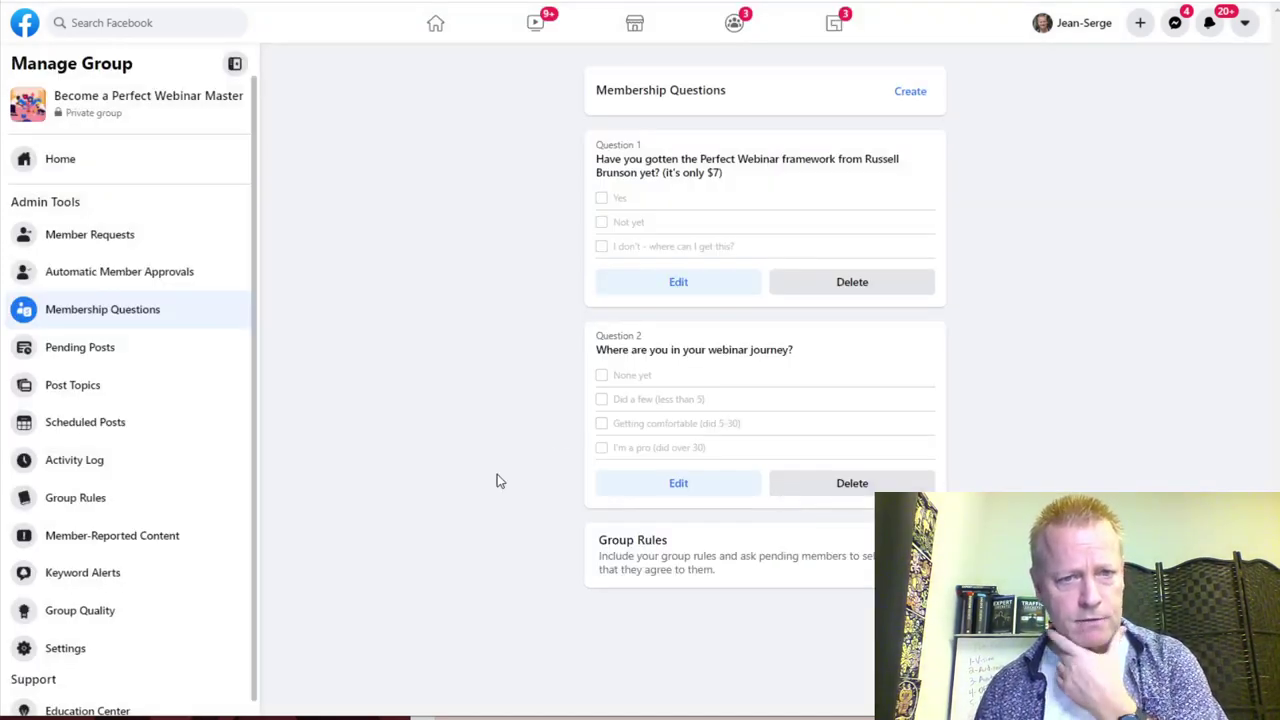
Start creating a third membership question
{"action": "left_click", "coordinate": [910, 91]}
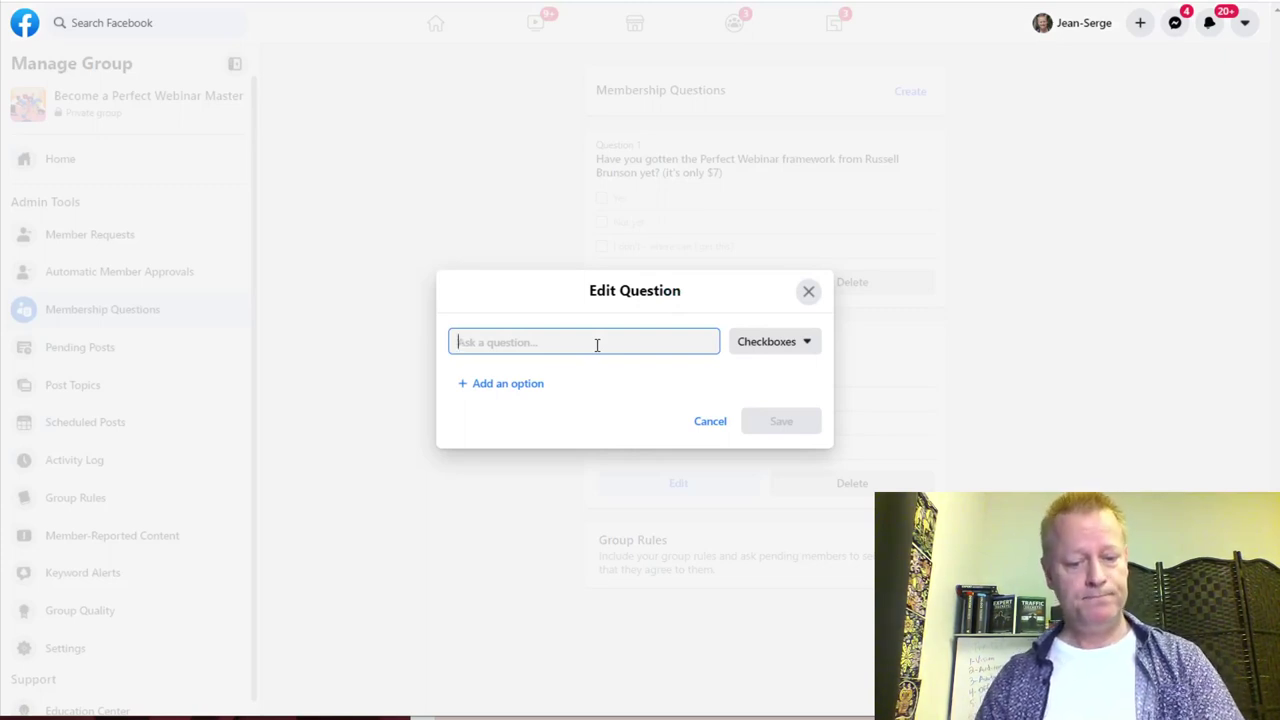
{"action": "type", "text": "Hav"}
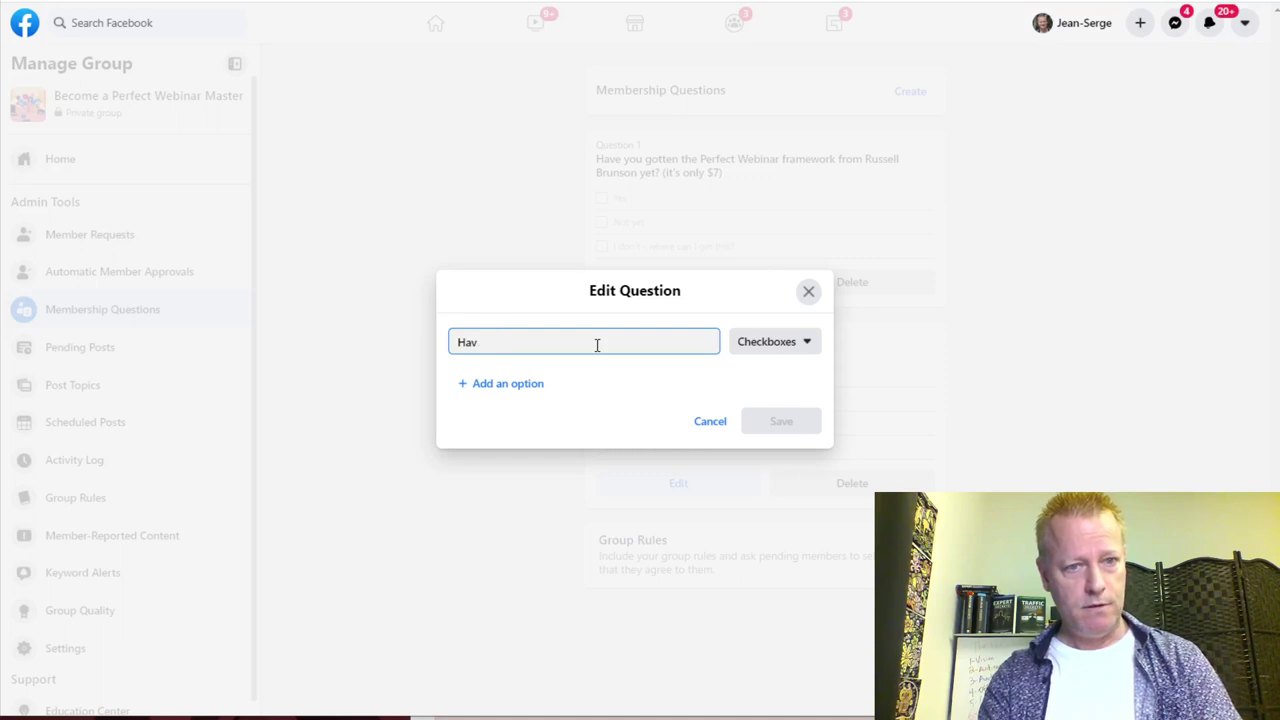
{"action": "key", "text": "BackSpace"}
{"action": "key", "text": "BackSpace"}
{"action": "type", "text": "Are"}
{"action": "key", "text": "BackSpace"}
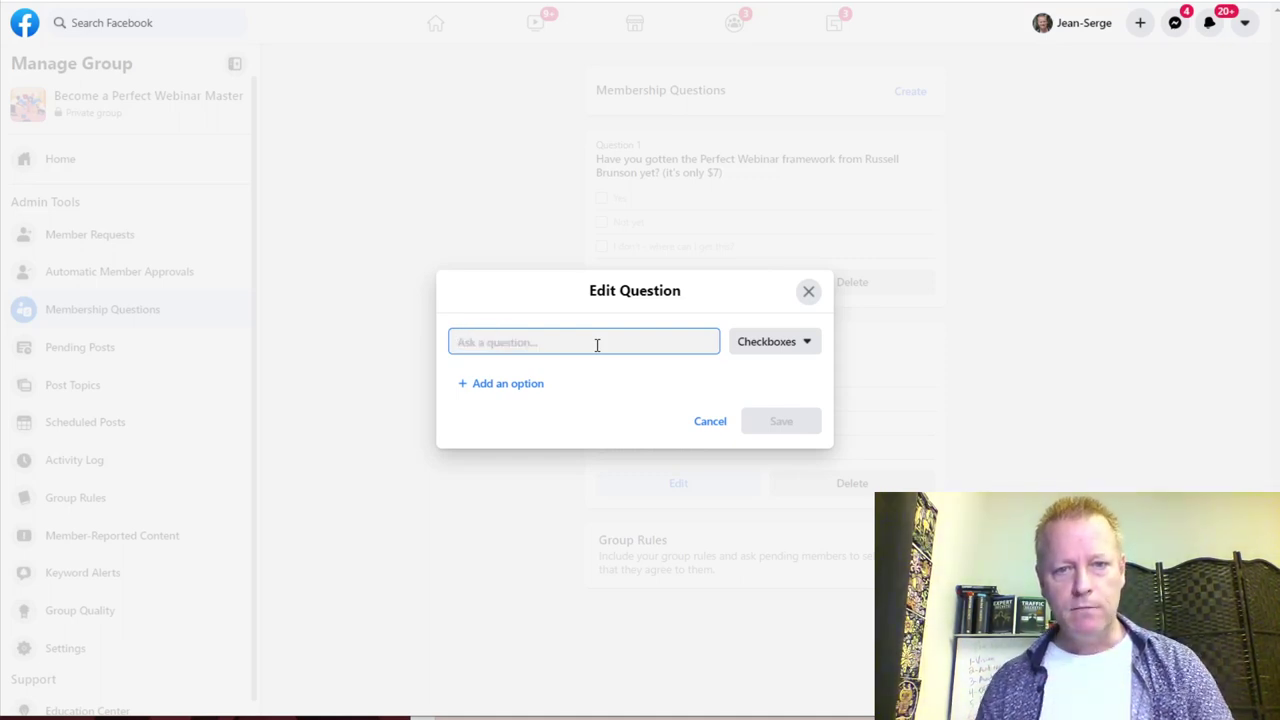
Add the written-answer question "Did you have anything in particular you were hopping to get out of this group?" and save it
{"action": "left_click", "coordinate": [783, 348]}
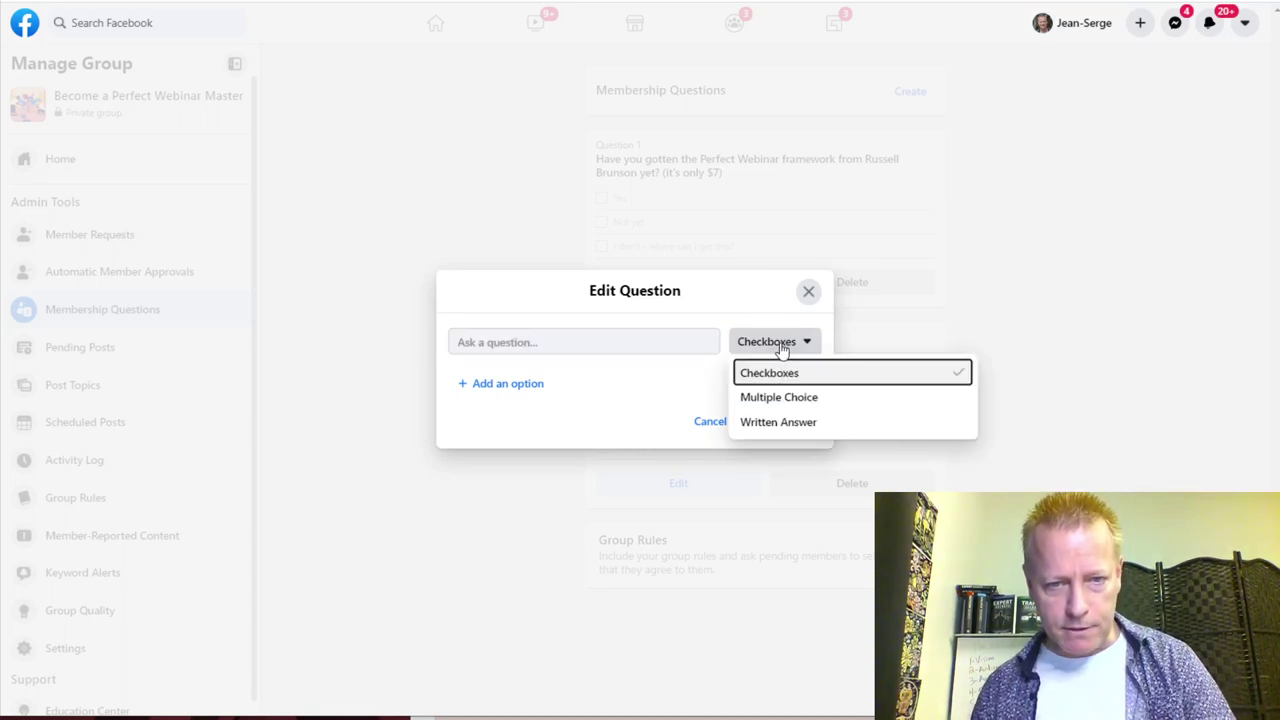
{"action": "left_click", "coordinate": [800, 428]}
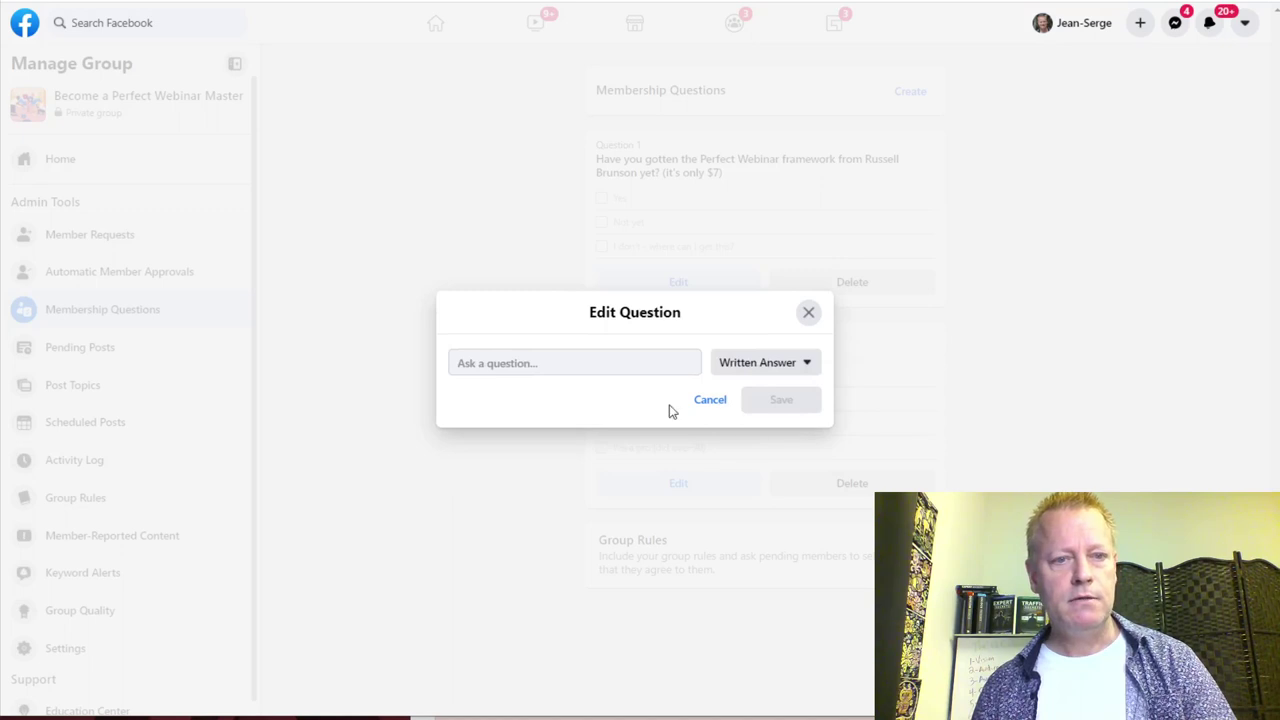
{"action": "left_click", "coordinate": [586, 366]}
{"action": "type", "text": "Did you have anything i"}
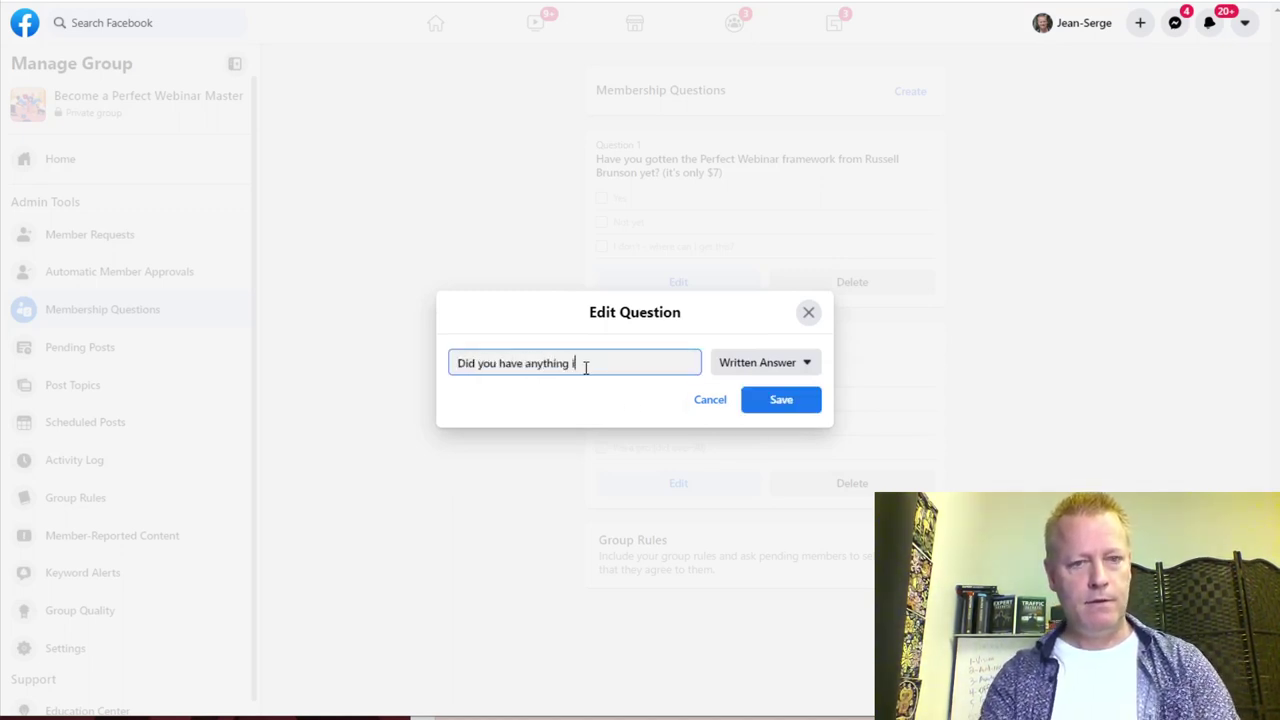
{"action": "type", "text": "n particular you were hop"}
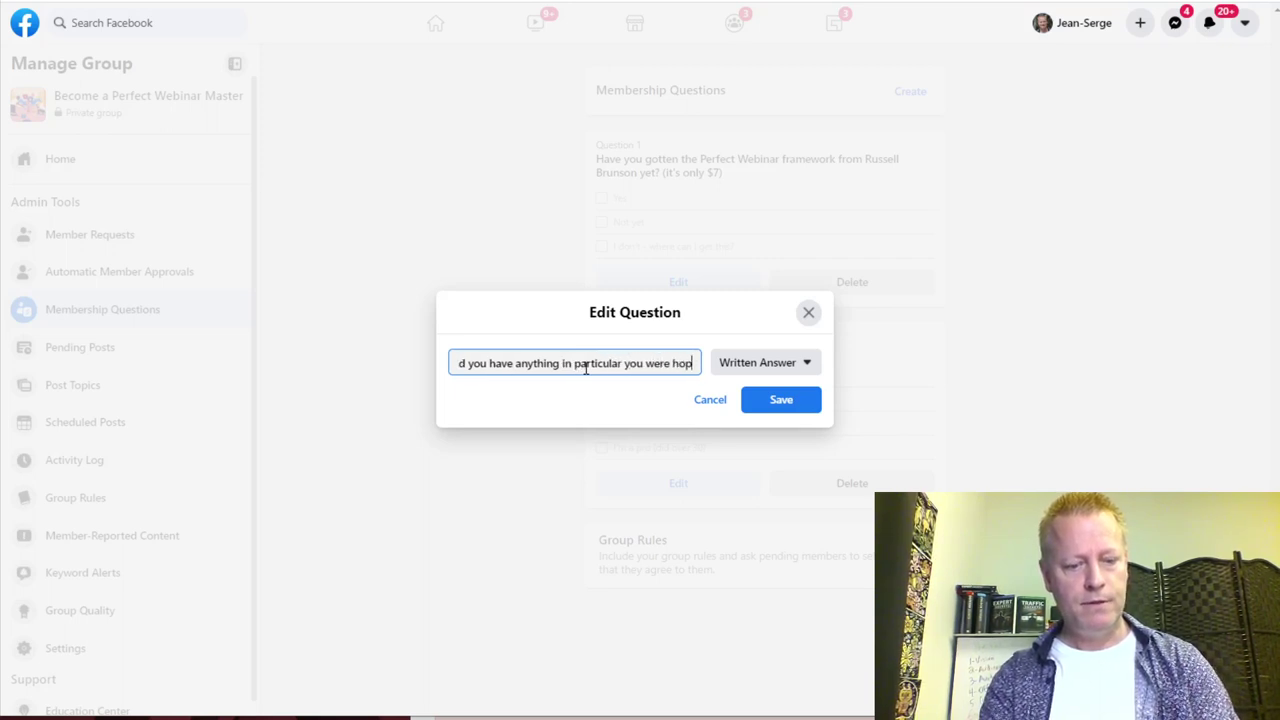
{"action": "type", "text": "ping to get out"}
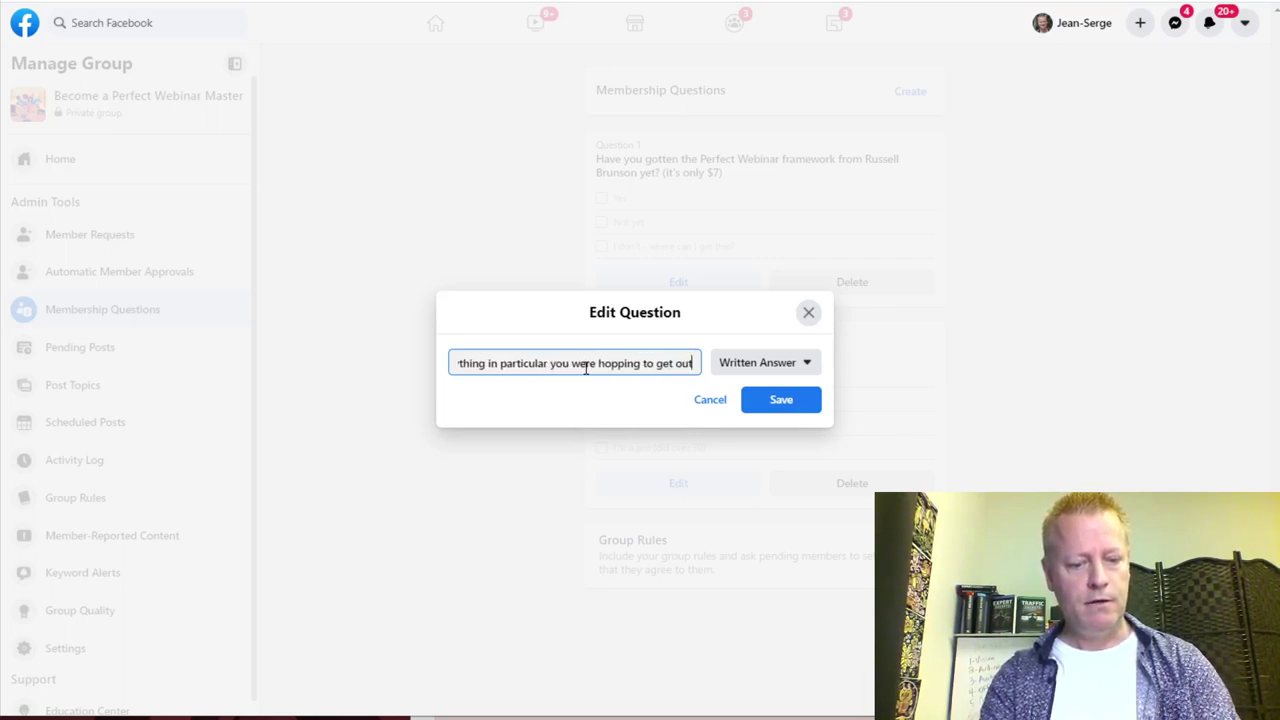
{"action": "type", "text": " of this group?"}
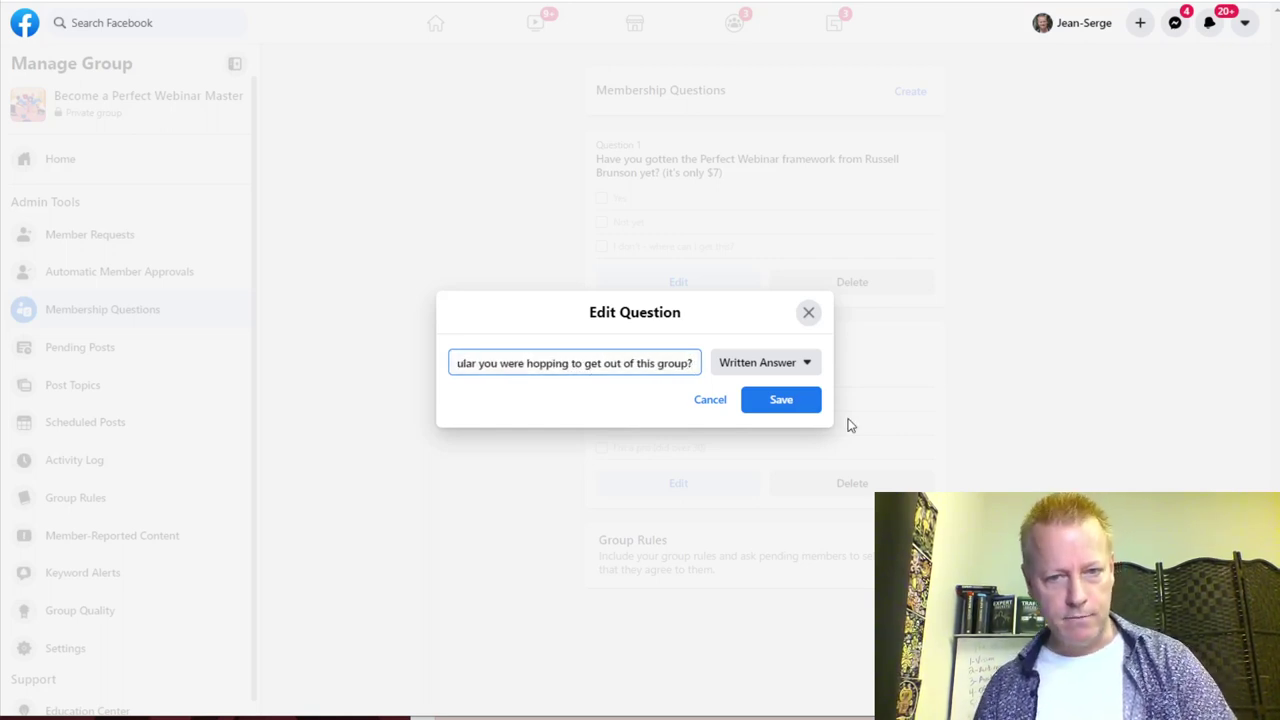
{"action": "key", "text": "ctrl+a"}
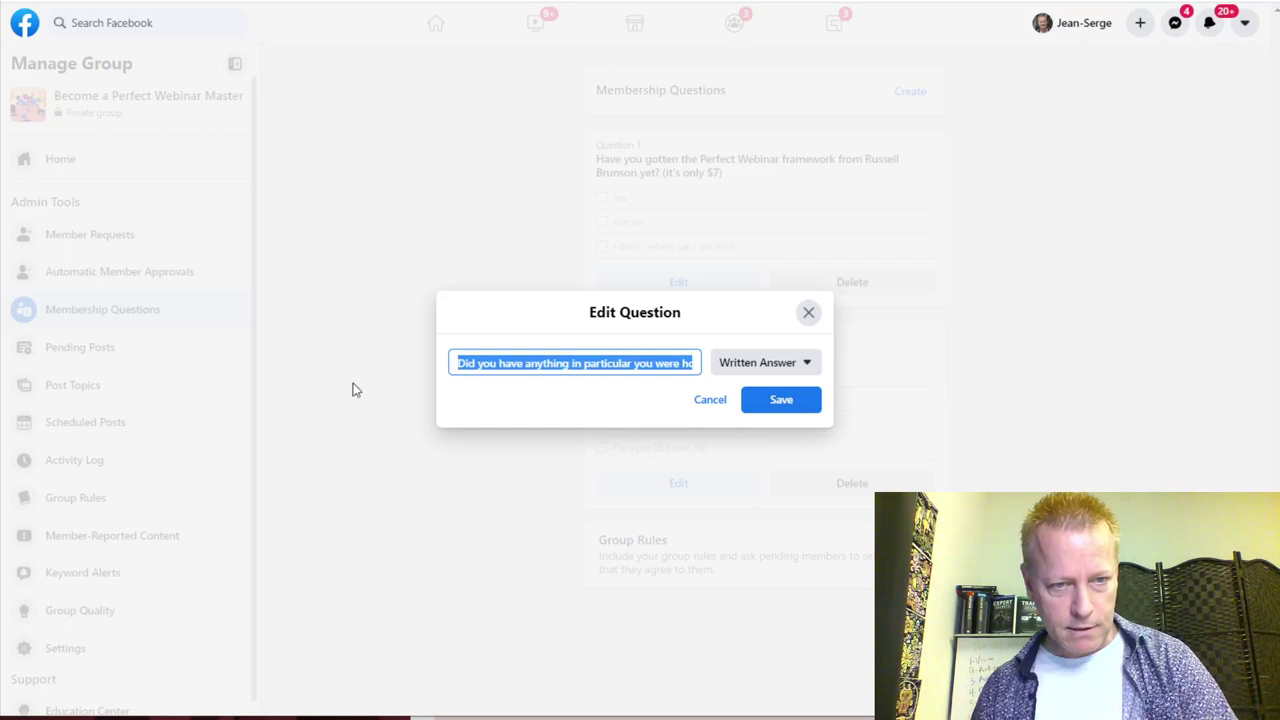
{"action": "left_click_drag", "start_coordinate": [644, 370], "coordinate": [692, 368]}
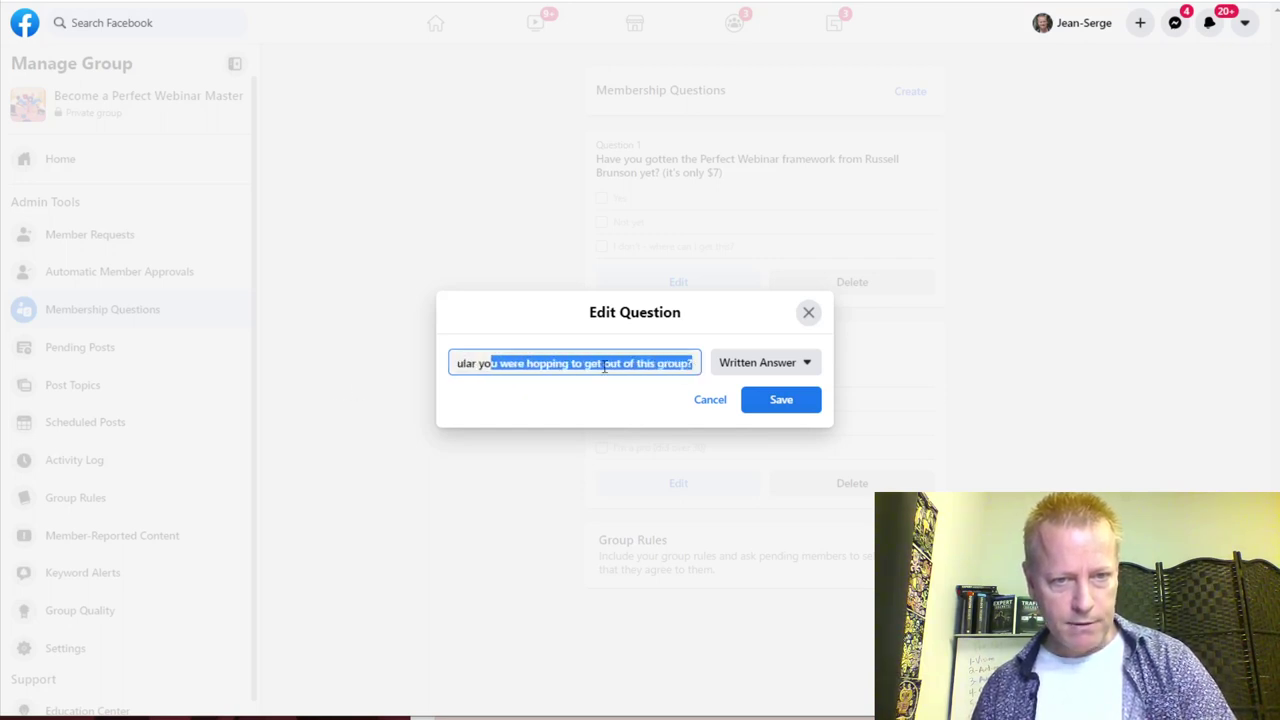
{"action": "left_click", "coordinate": [774, 399]}
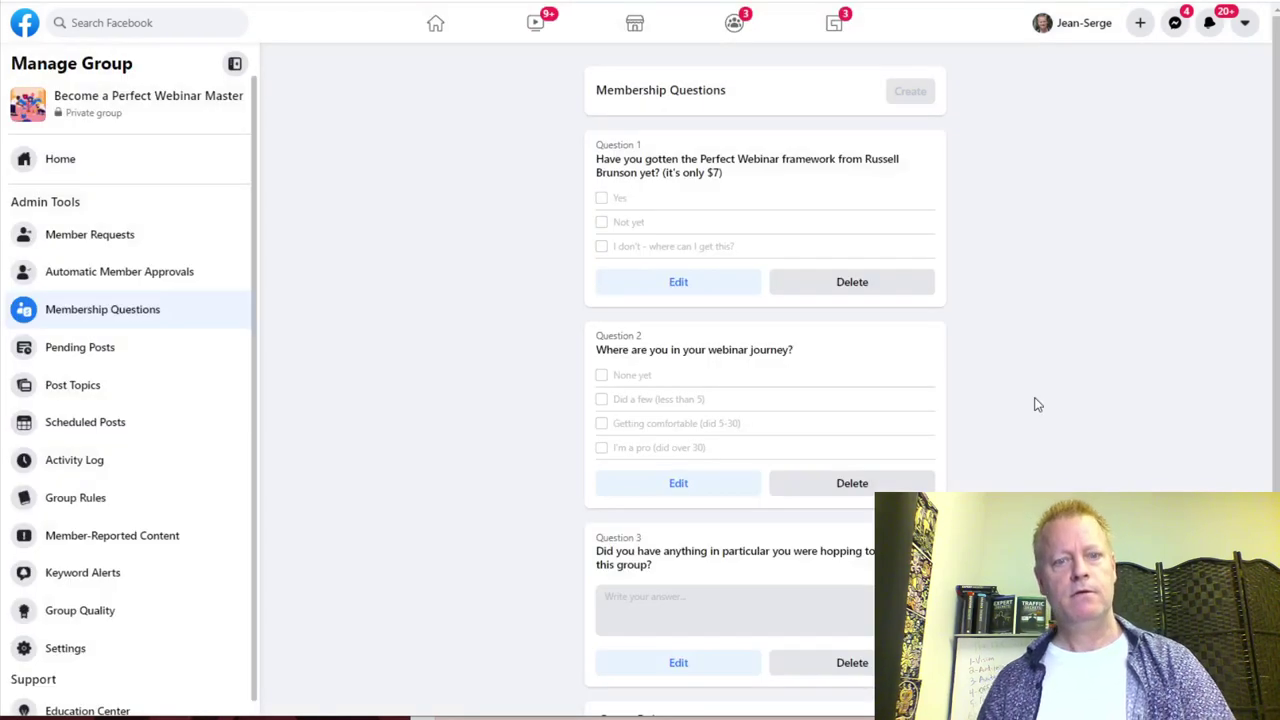
View the group's pending member requests and its automatic member approval requirements
{"action": "scroll", "coordinate": [432, 424], "scroll_direction": "down", "scroll_amount": 1}
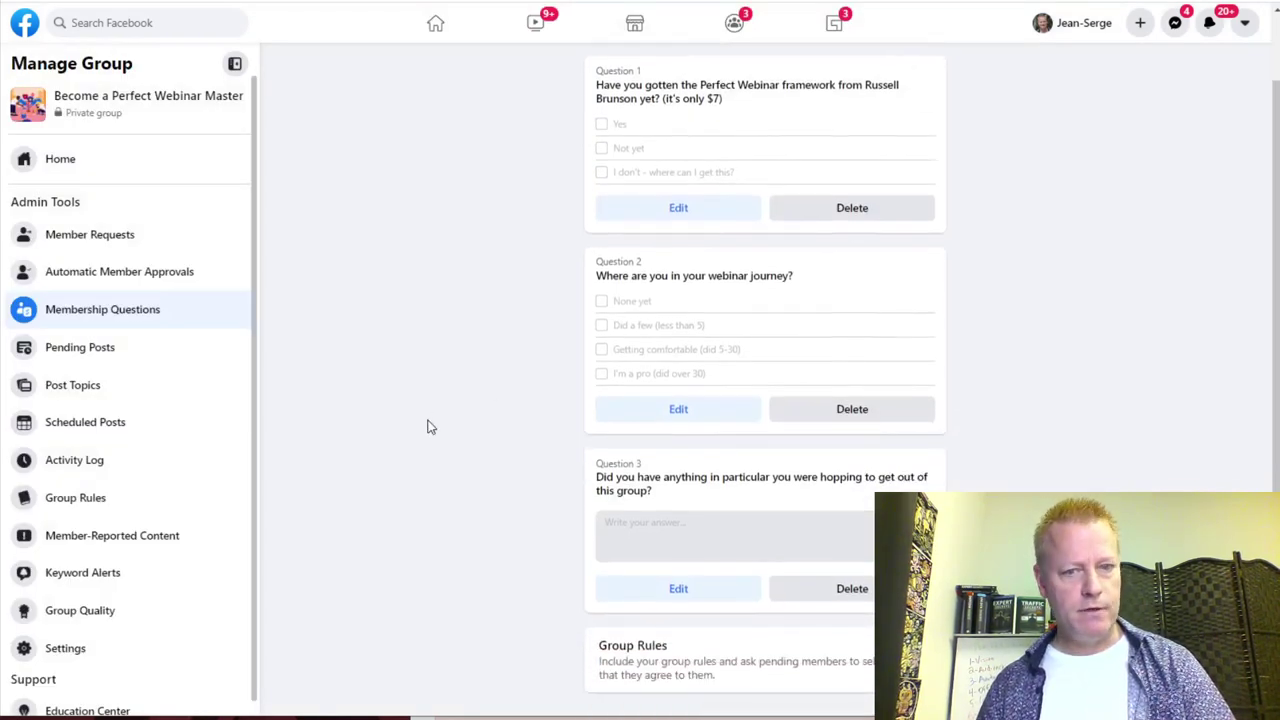
{"action": "scroll", "coordinate": [427, 427], "scroll_direction": "up", "scroll_amount": 1}
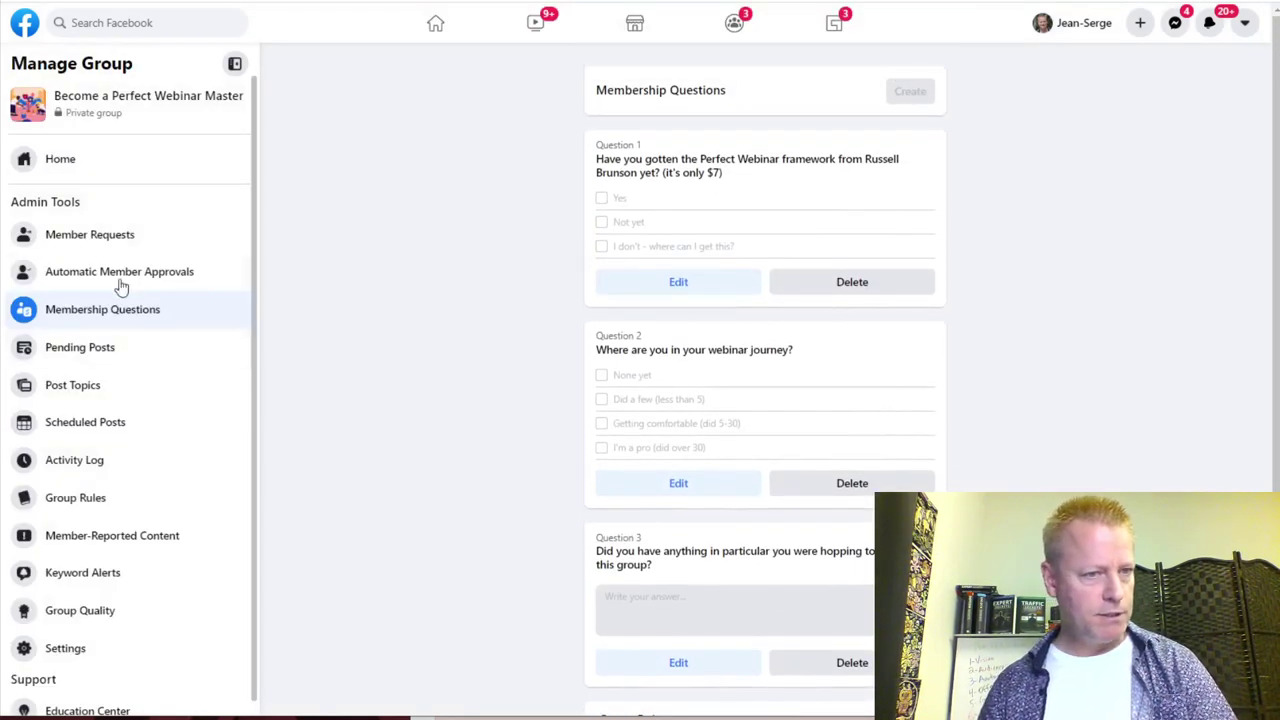
{"action": "left_click", "coordinate": [106, 236]}
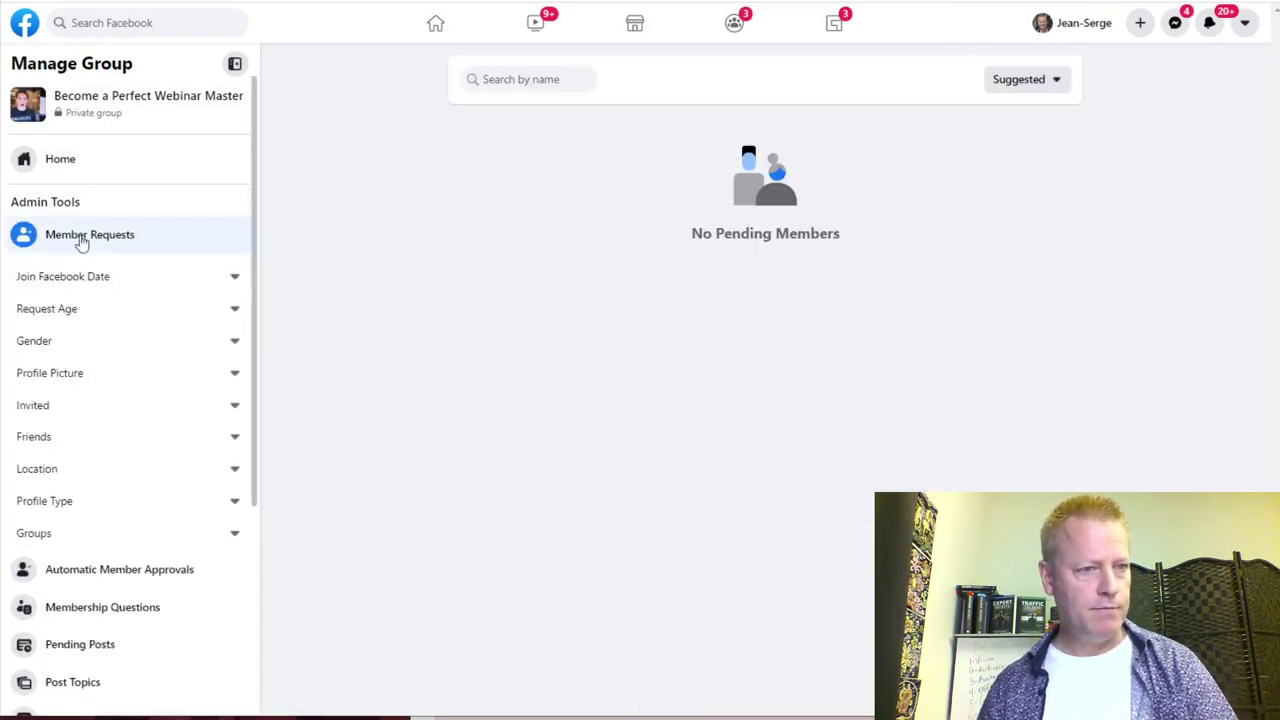
{"action": "left_click", "coordinate": [128, 585]}
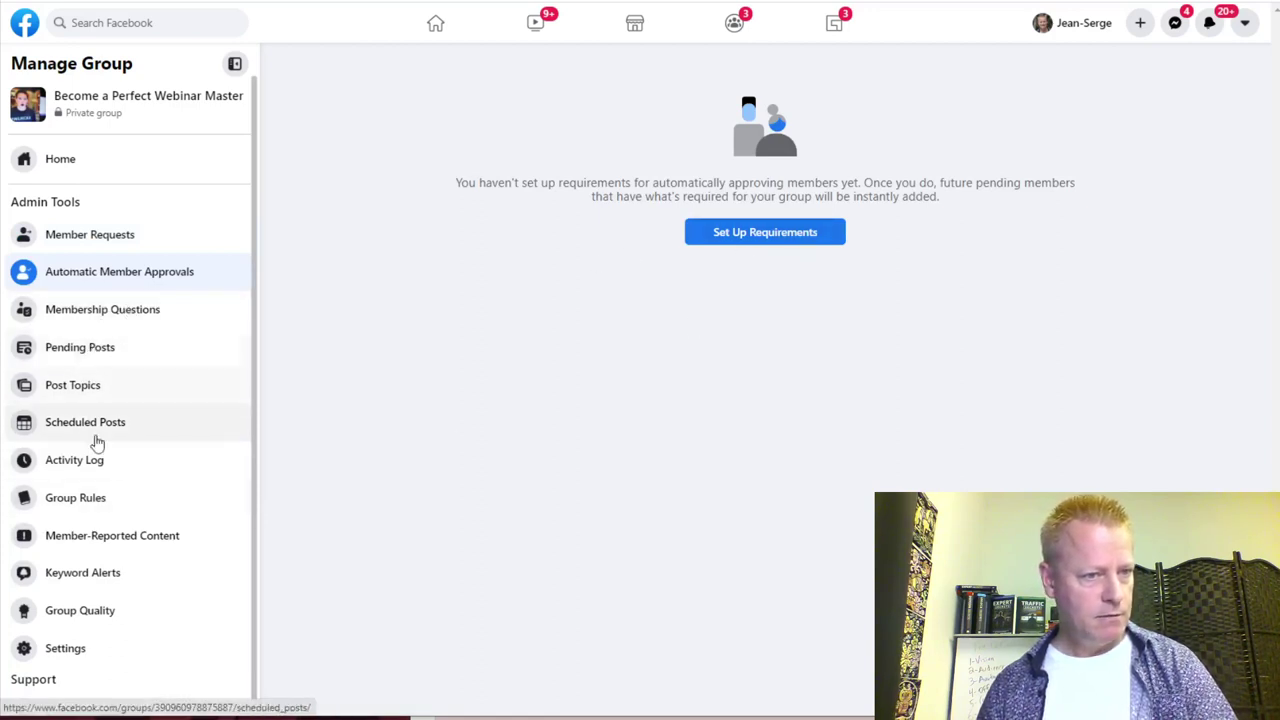
Set the group color to light blue in the group settings and save it
{"action": "scroll", "coordinate": [117, 520], "scroll_direction": "down", "scroll_amount": 1}
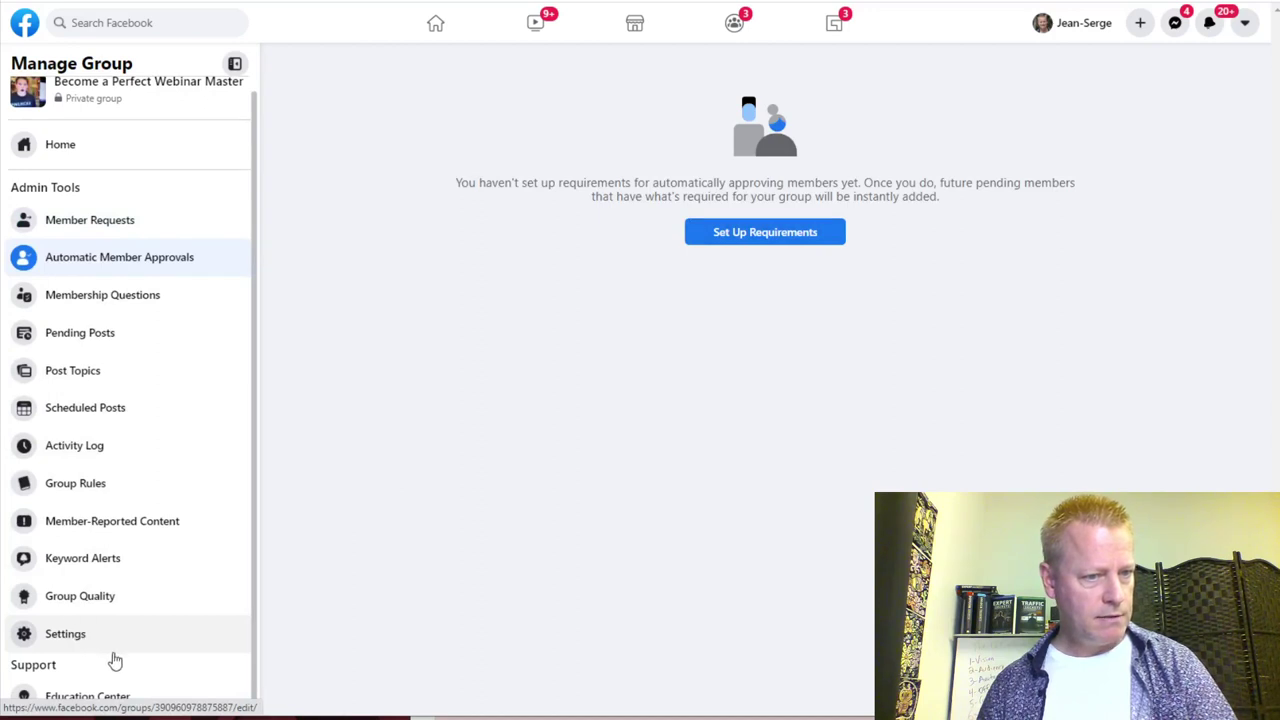
{"action": "left_click", "coordinate": [84, 638]}
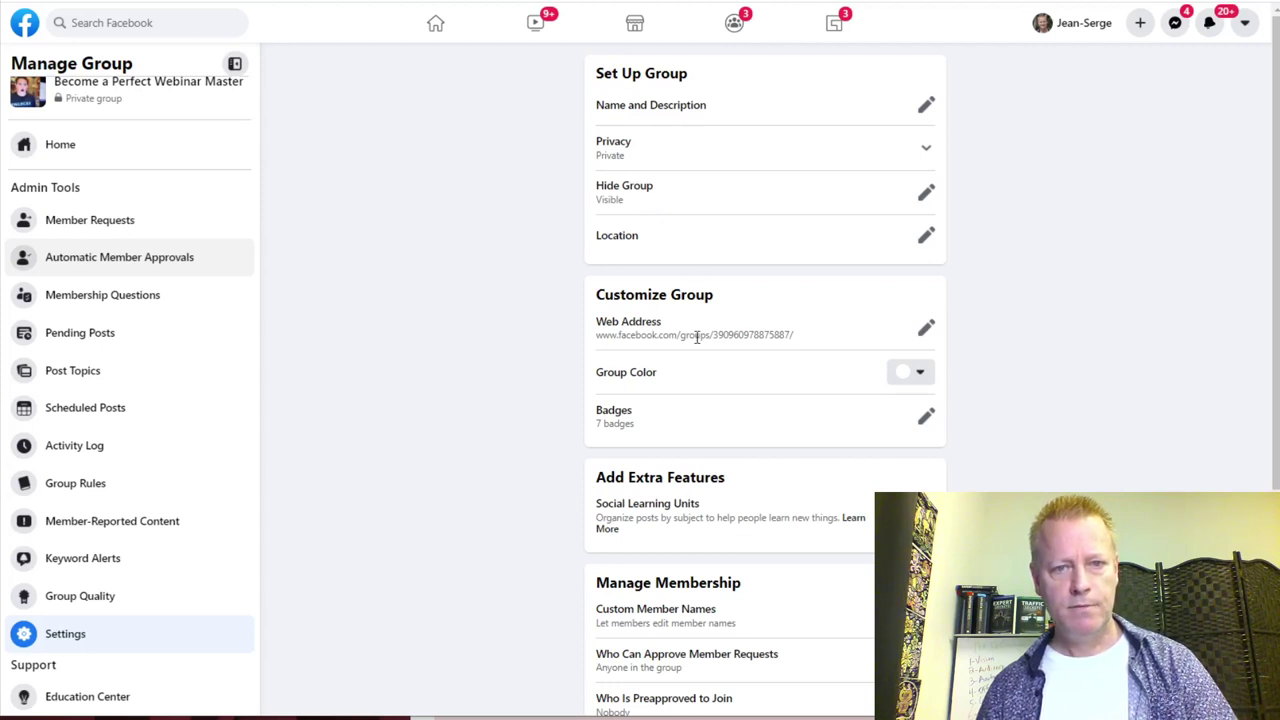
{"action": "left_click", "coordinate": [917, 378]}
{"action": "left_click", "coordinate": [822, 406]}
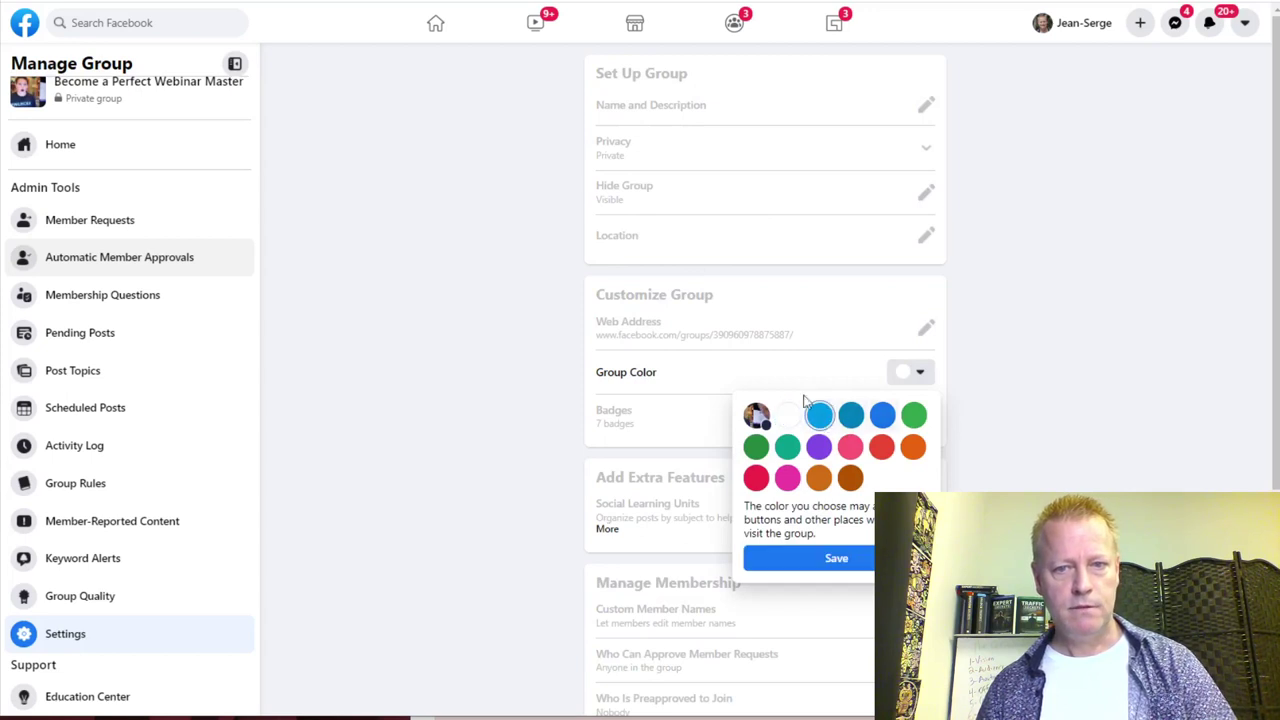
{"action": "left_click", "coordinate": [822, 562]}
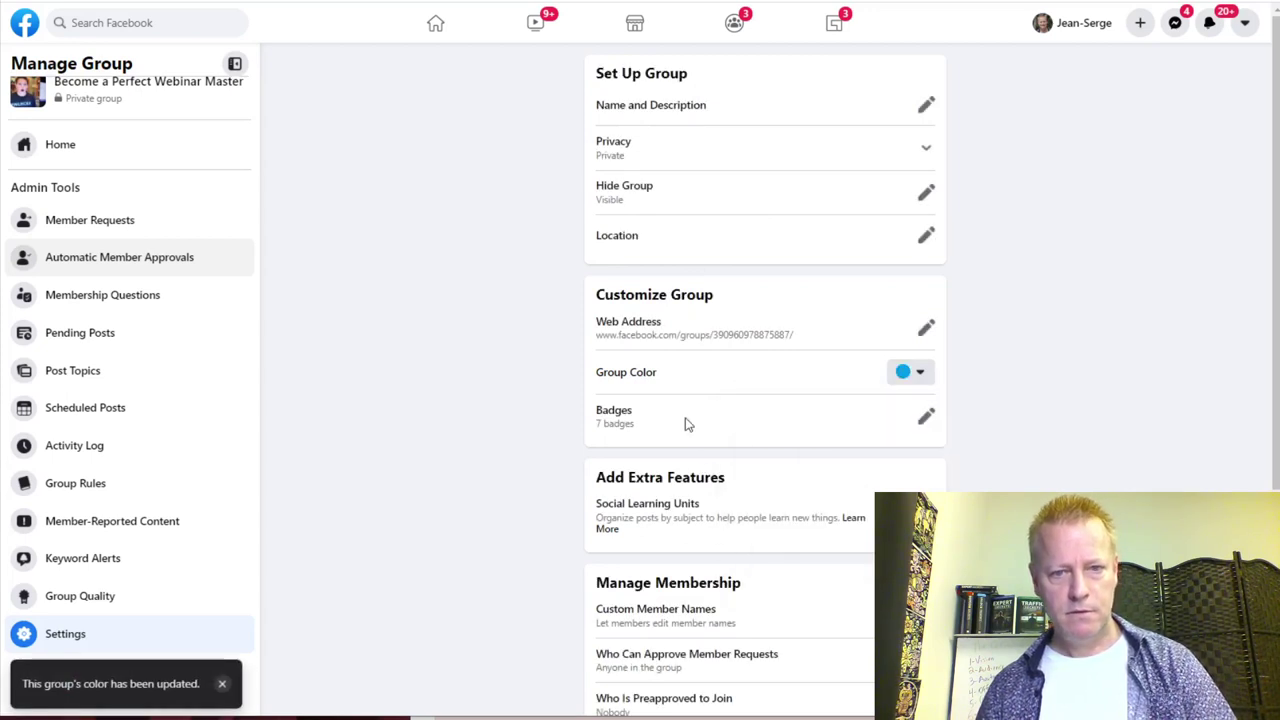
Review which badges are available in the group, leave them as they are, and look over the membership and discussion settings
{"action": "left_click", "coordinate": [926, 416]}
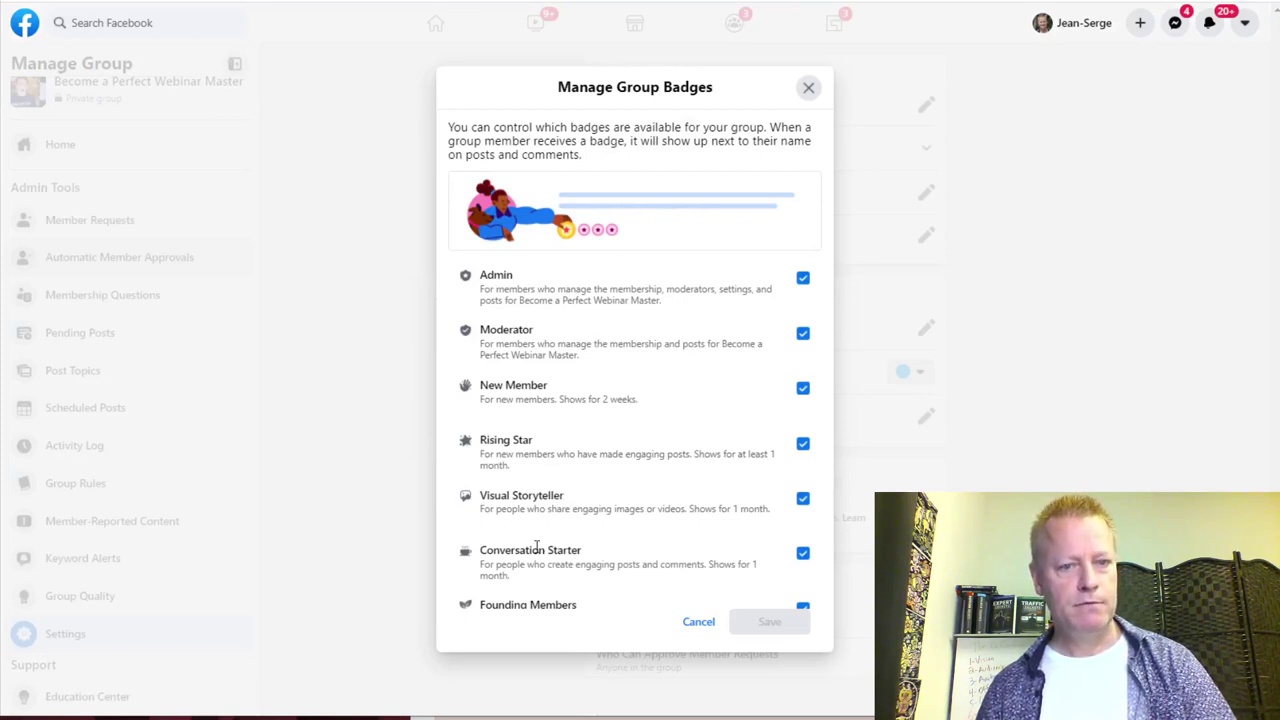
{"action": "scroll", "coordinate": [603, 563], "scroll_direction": "down", "scroll_amount": 1}
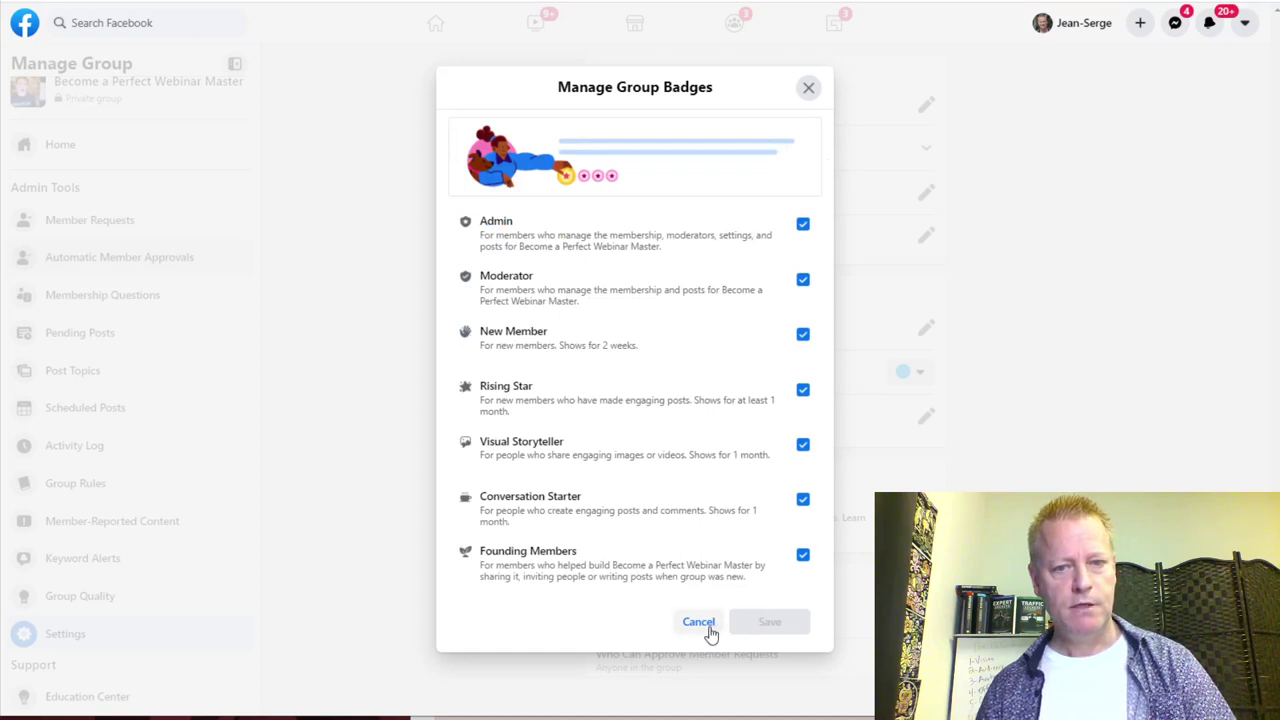
{"action": "left_click", "coordinate": [700, 624]}
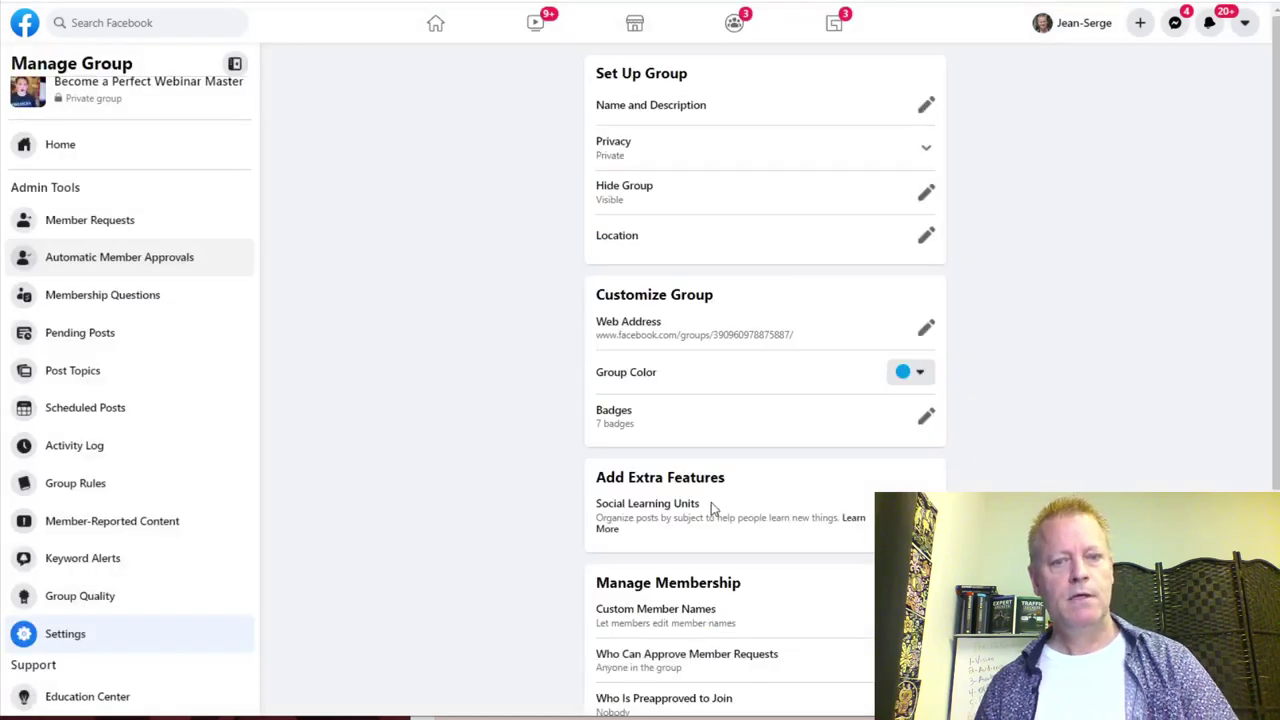
{"action": "scroll", "coordinate": [712, 510], "scroll_direction": "down", "scroll_amount": 2}
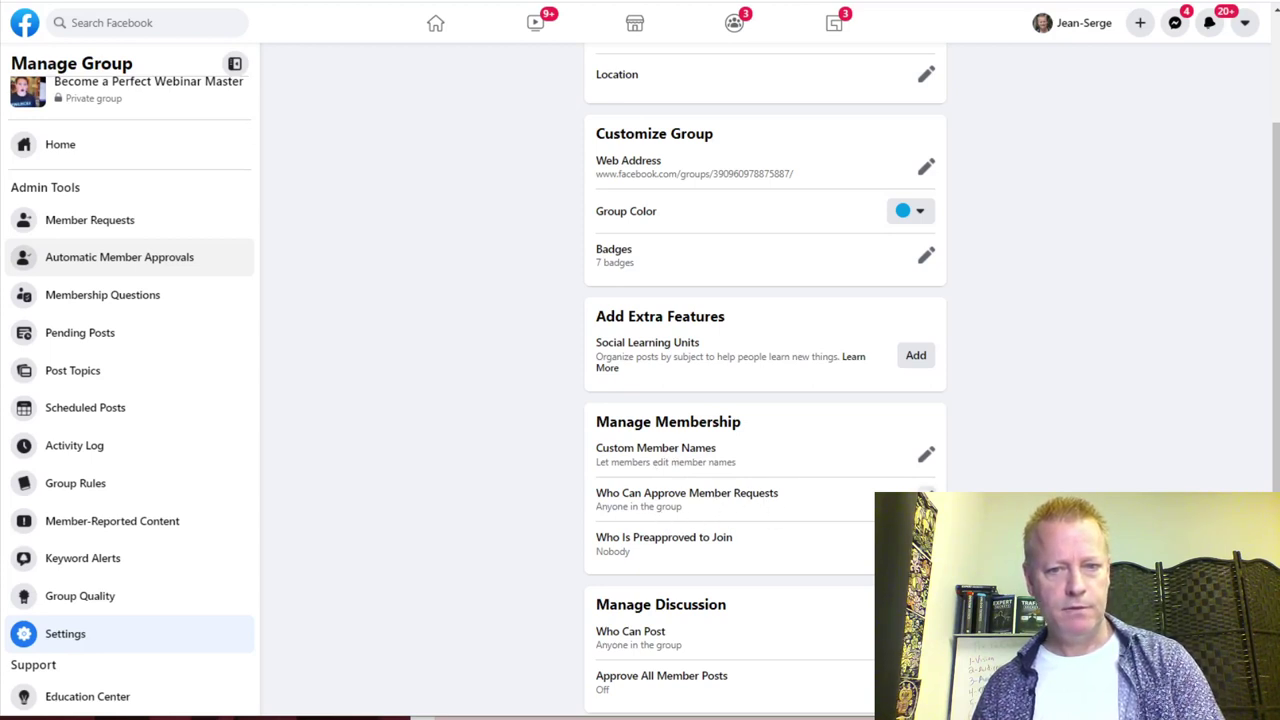
Allow only admins and moderators to approve member requests in the group's membership settings, and save the change
{"action": "left_click", "coordinate": [926, 498]}
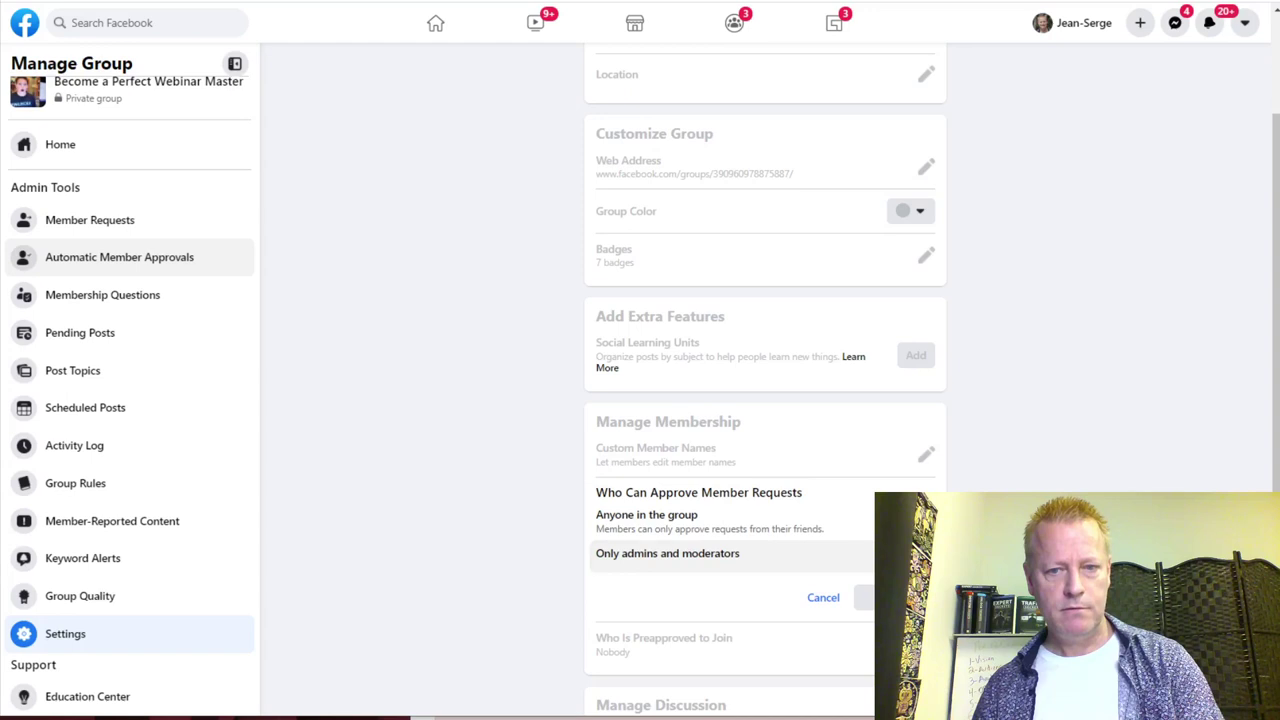
{"action": "left_click", "coordinate": [890, 553]}
{"action": "left_click", "coordinate": [895, 597]}
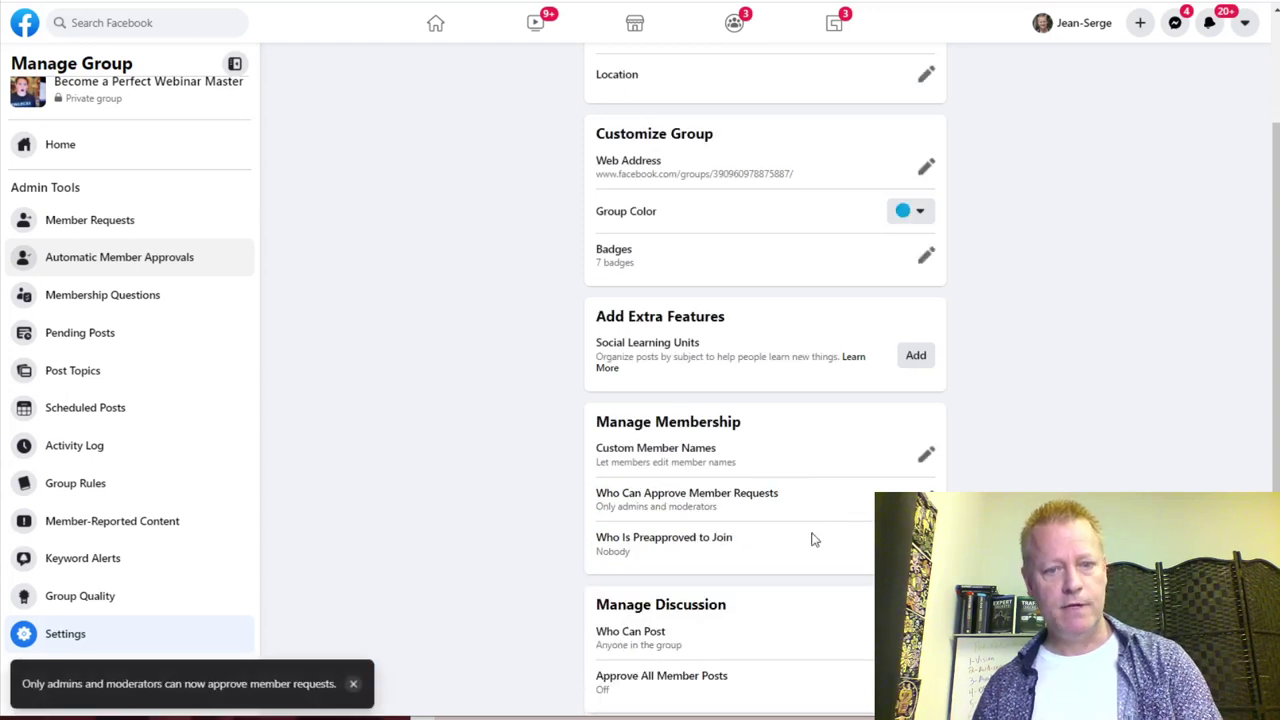
Look over the remaining group settings and view the group's home page
{"action": "scroll", "coordinate": [812, 540], "scroll_direction": "down", "scroll_amount": 2}
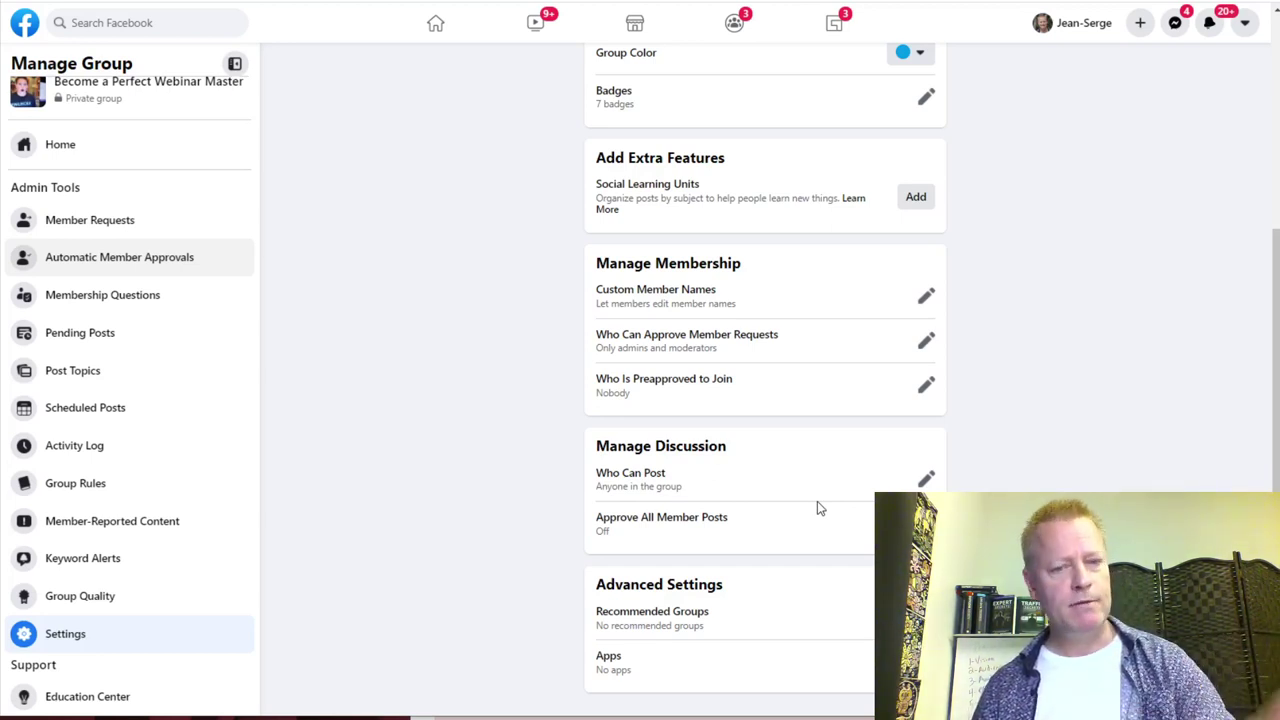
{"action": "scroll", "coordinate": [991, 417], "scroll_direction": "up", "scroll_amount": 2}
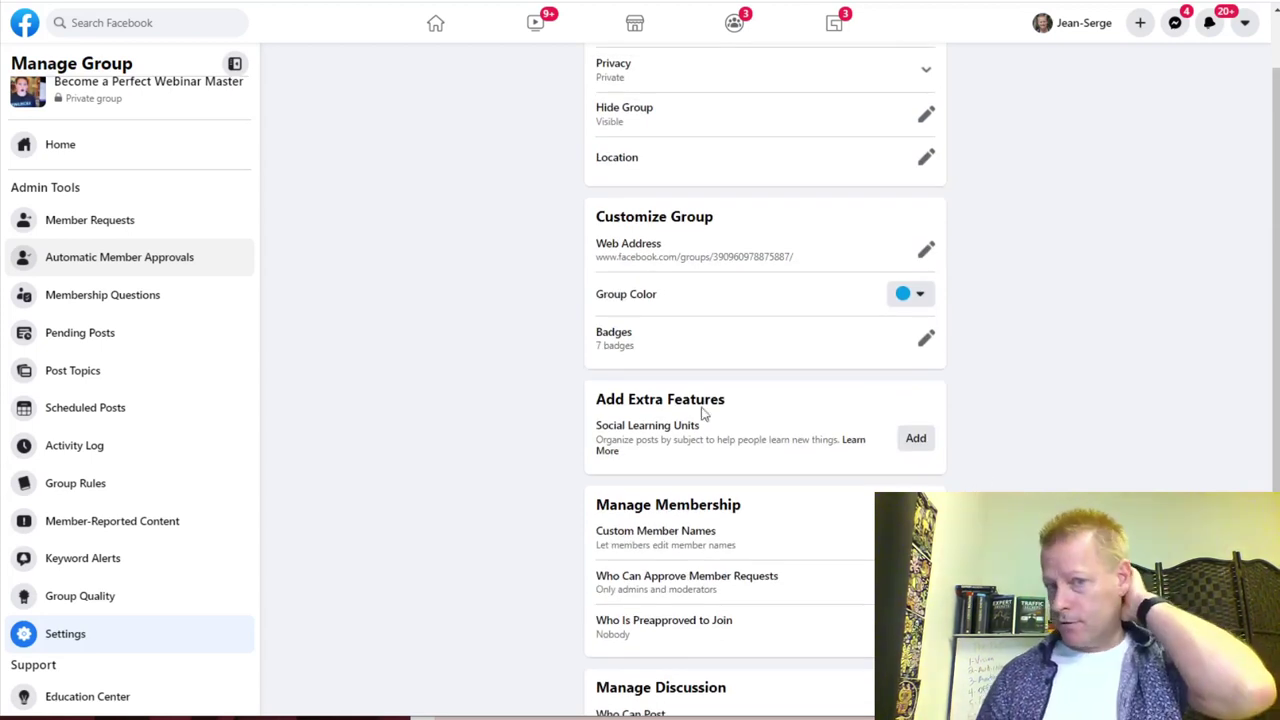
{"action": "left_click", "coordinate": [60, 148]}
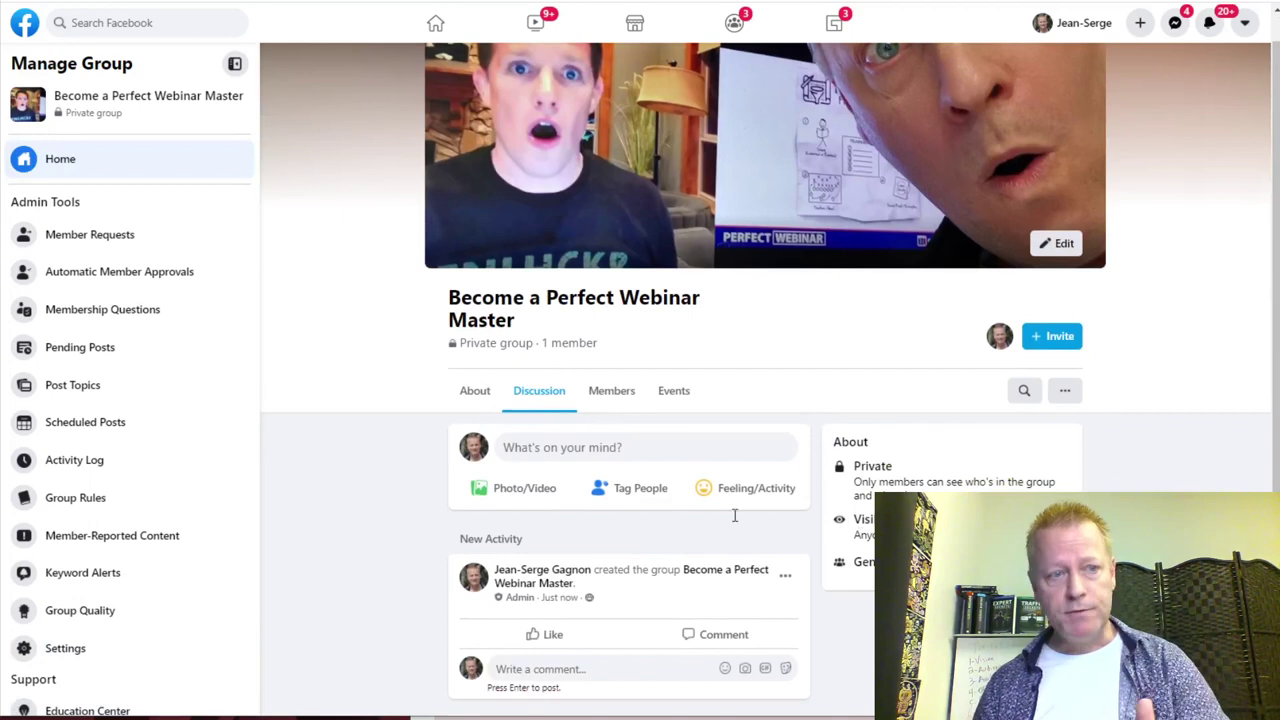
Open the group's name and description for editing in the group settings, ready to fill in the empty description
{"action": "left_click", "coordinate": [70, 649]}
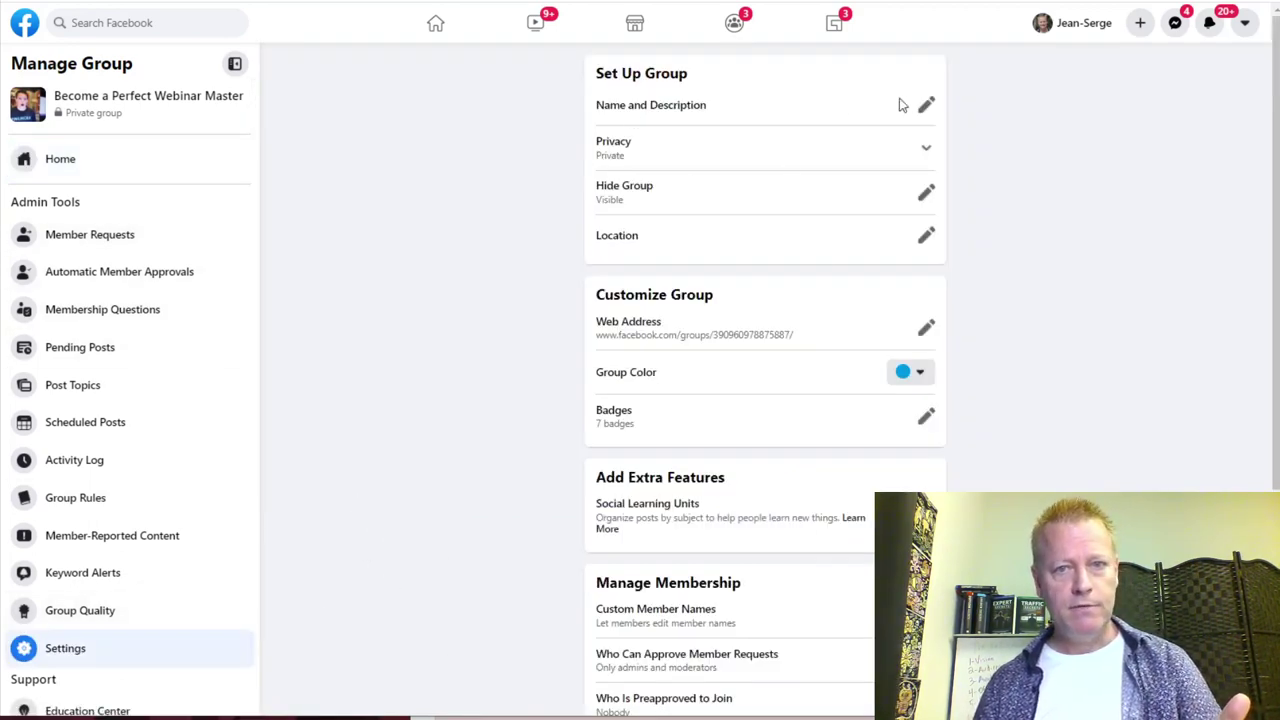
{"action": "left_click", "coordinate": [929, 108]}
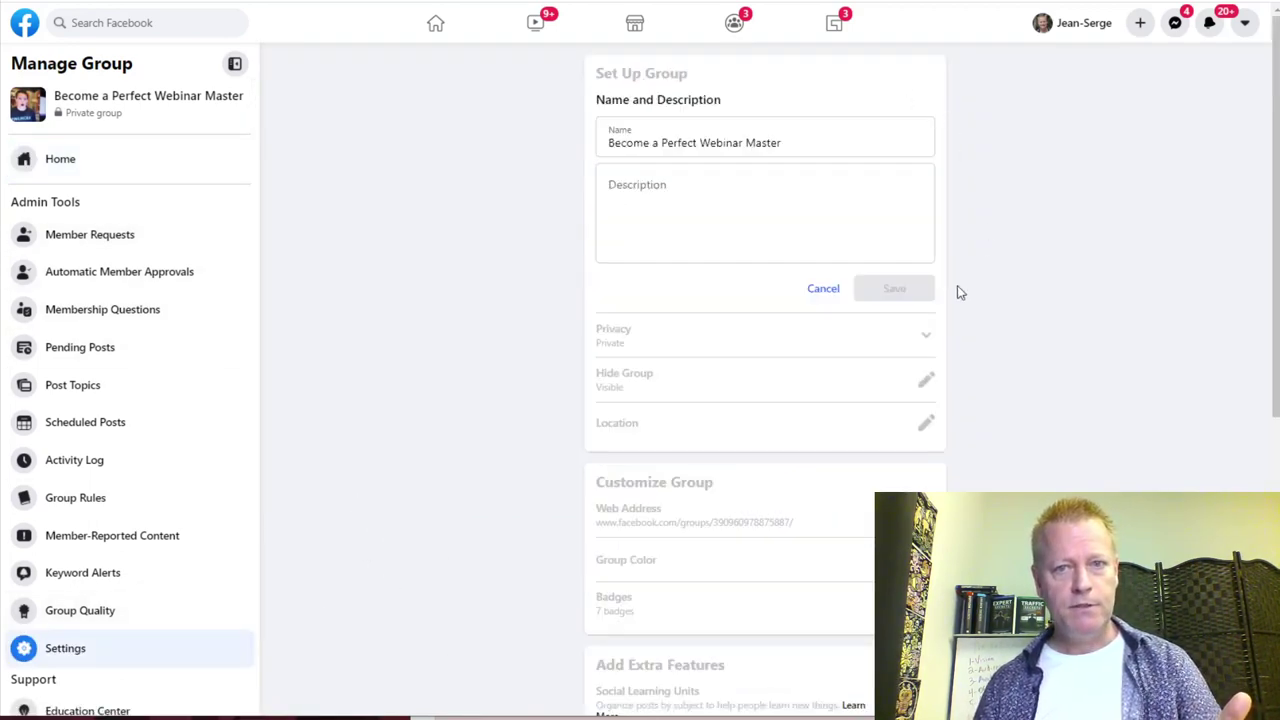
{"action": "left_click", "coordinate": [650, 190]}
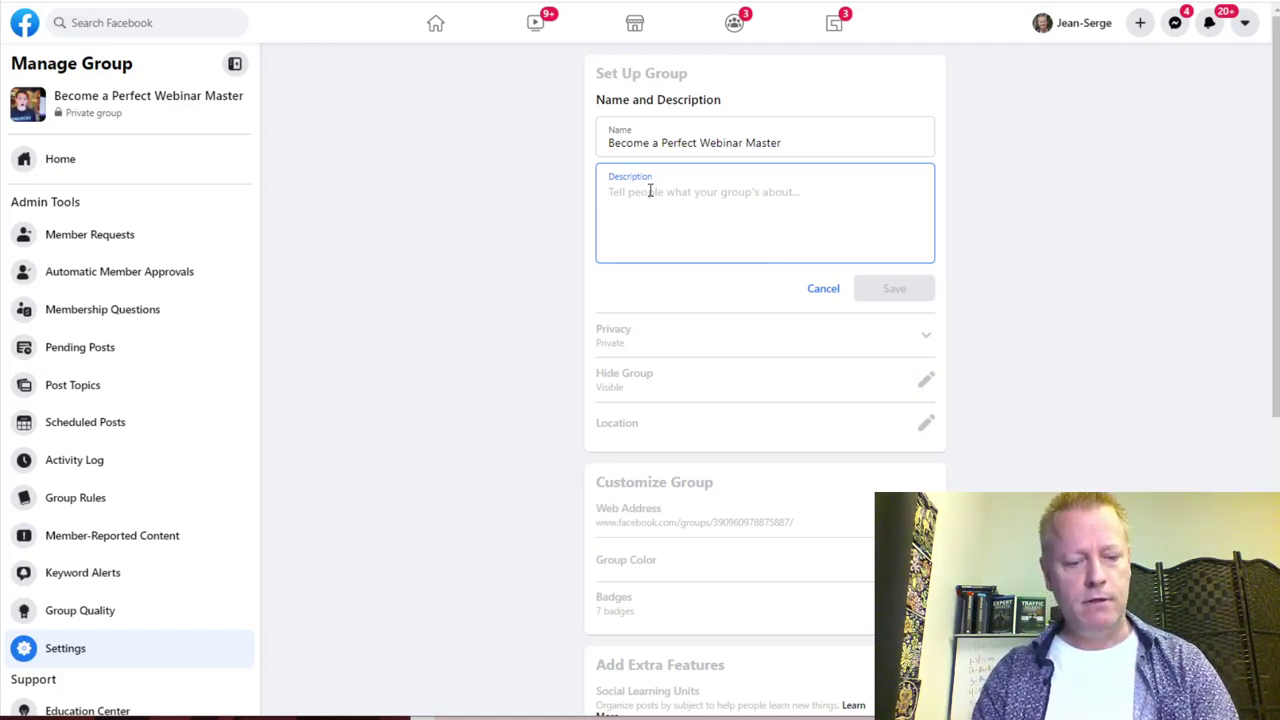
{"action": "type", "text": "This gro"}
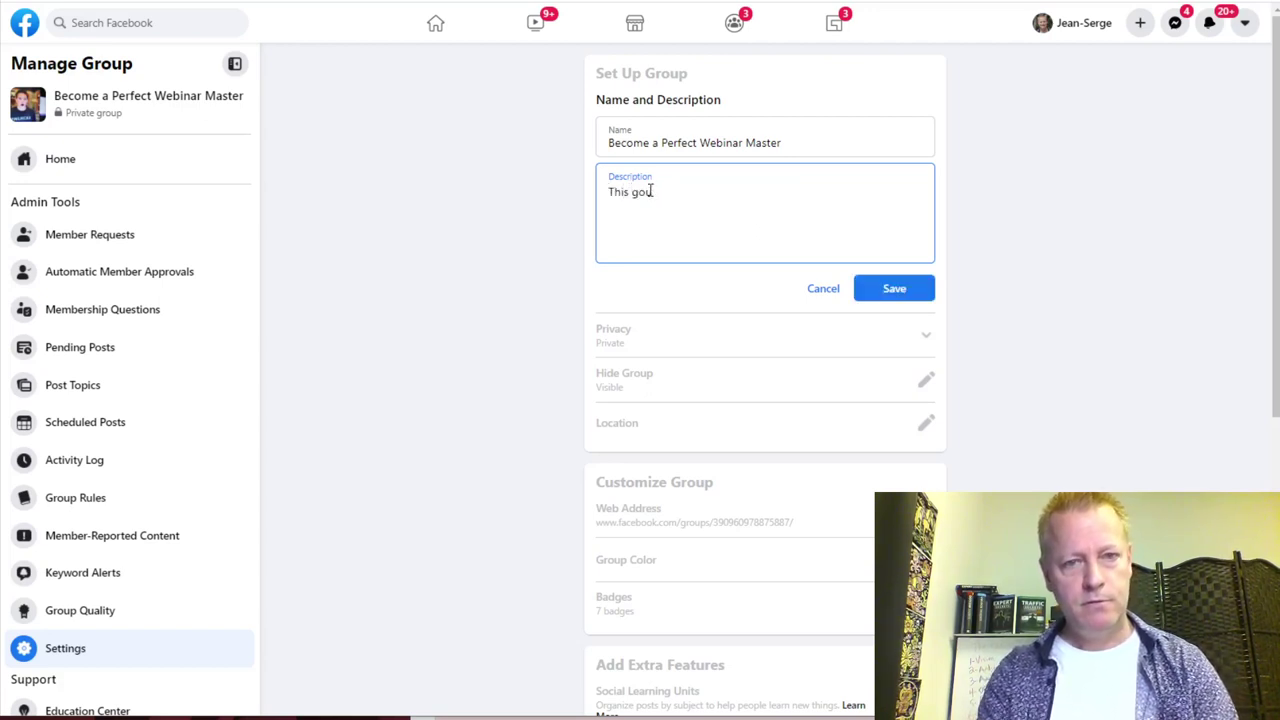
{"action": "key", "text": "BackSpace"}
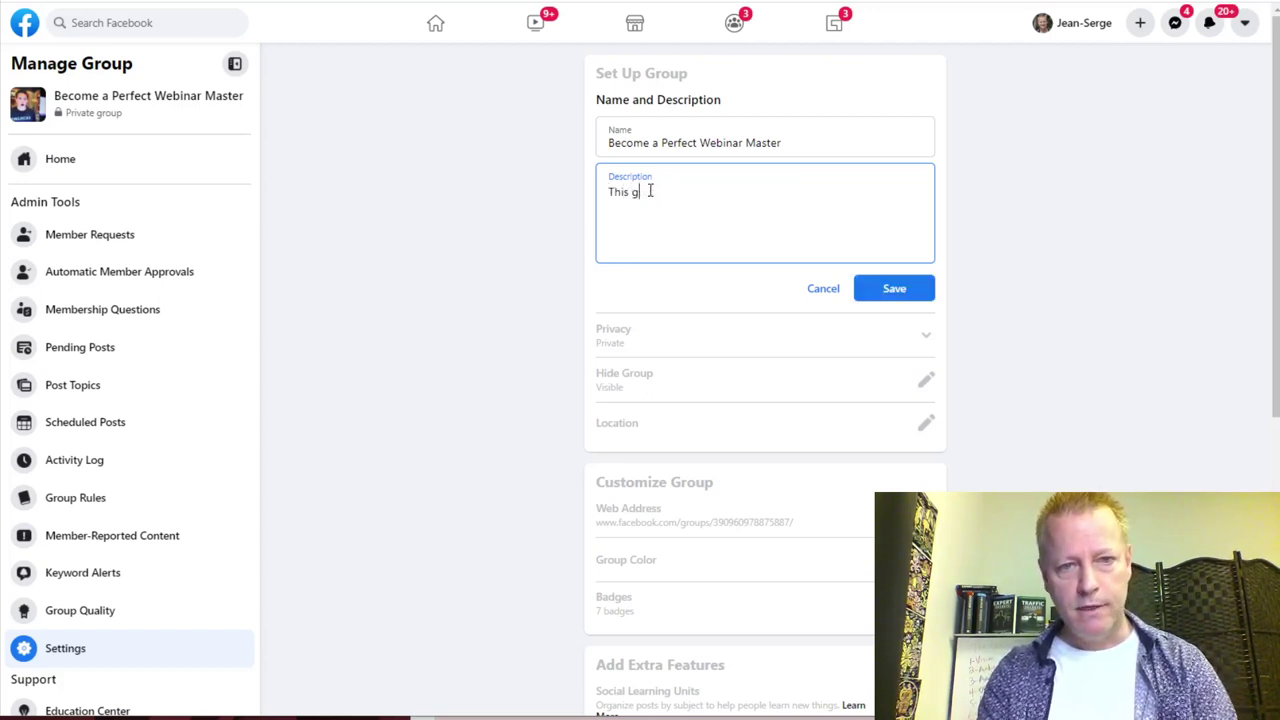
{"action": "type", "text": "roup"}
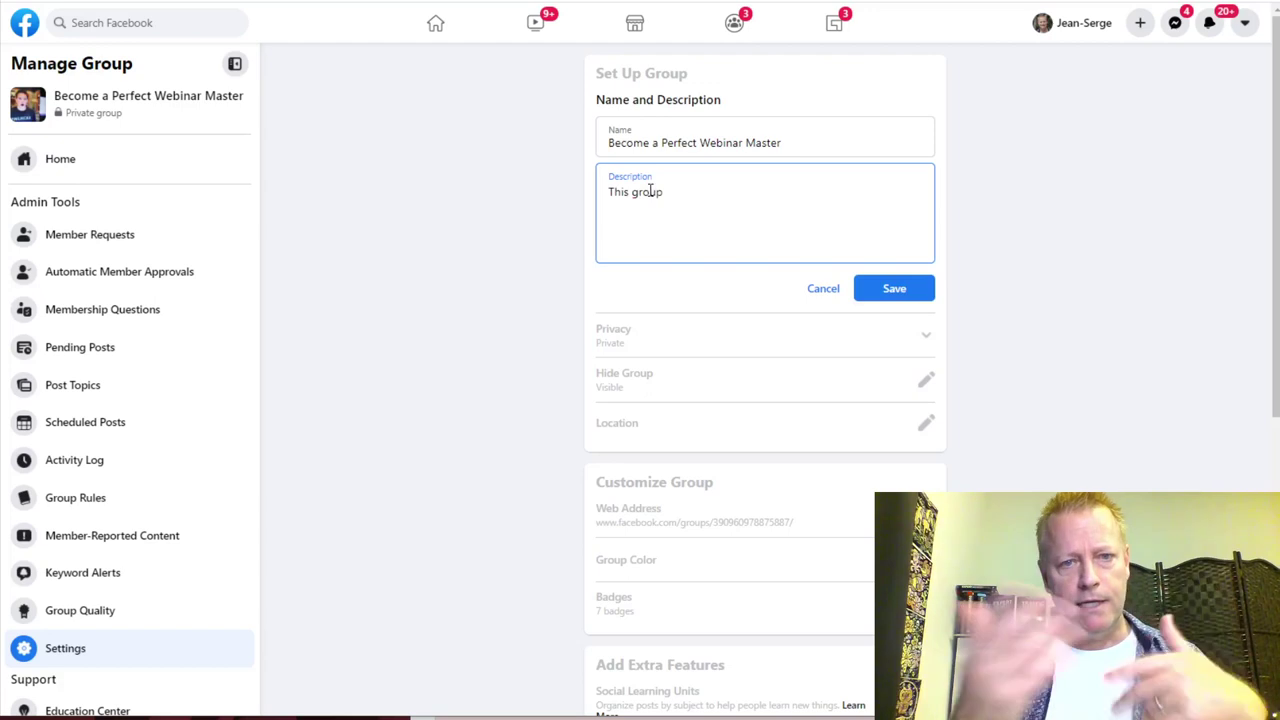
{"action": "type", "text": " is "}
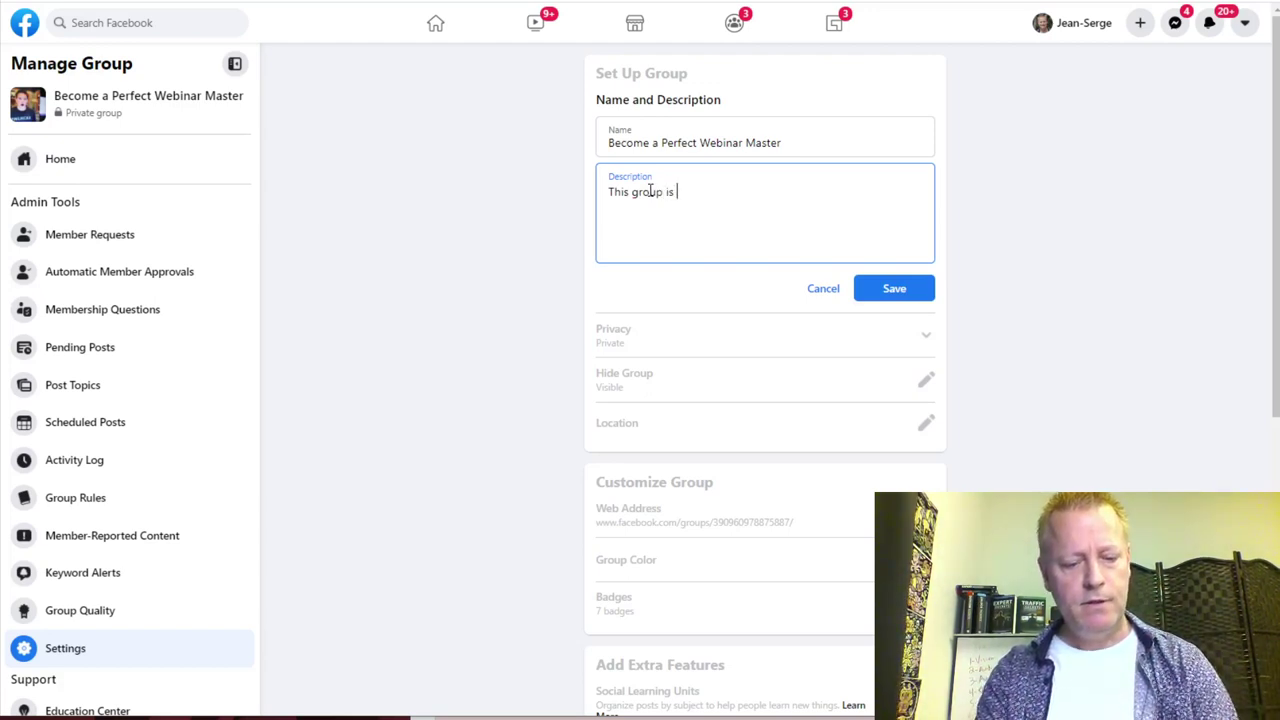
{"action": "type", "text": "all baout"}
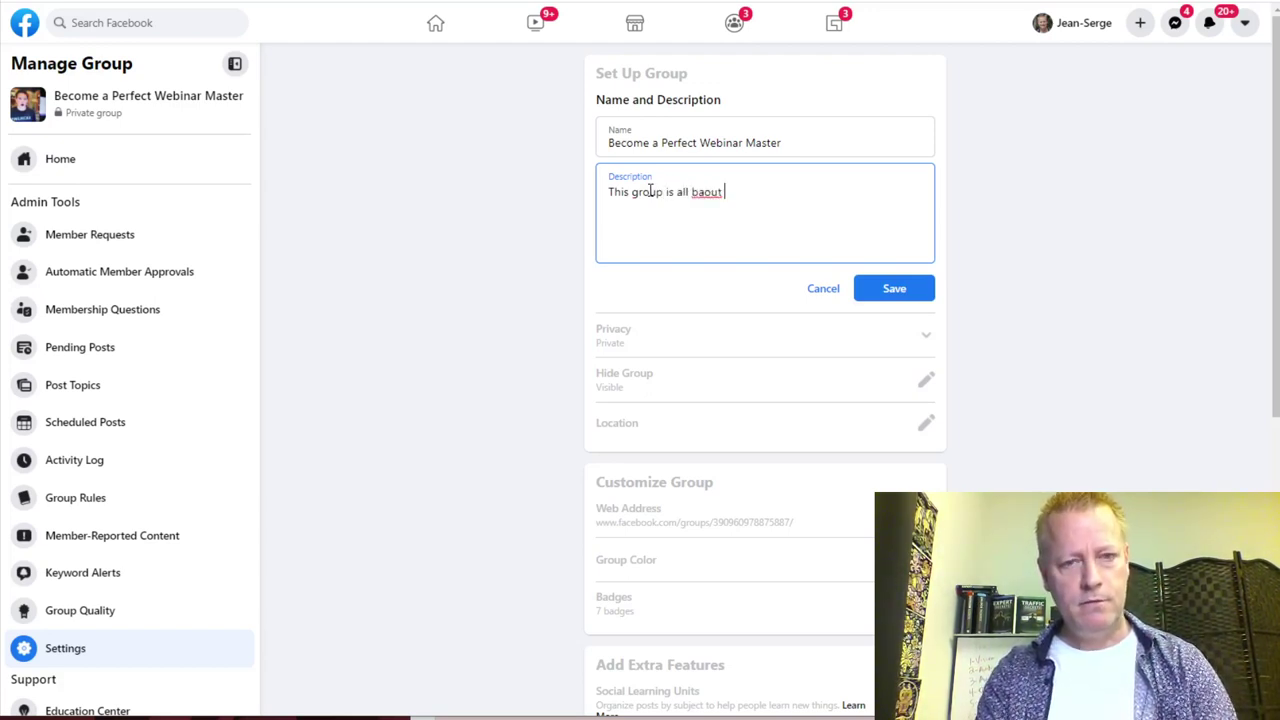
{"action": "key", "text": "BackSpace"}
{"action": "key", "text": "BackSpace"}
{"action": "key", "text": "BackSpace"}
{"action": "key", "text": "BackSpace"}
{"action": "key", "text": "BackSpace"}
{"action": "key", "text": "BackSpace"}
{"action": "type", "text": "about"}
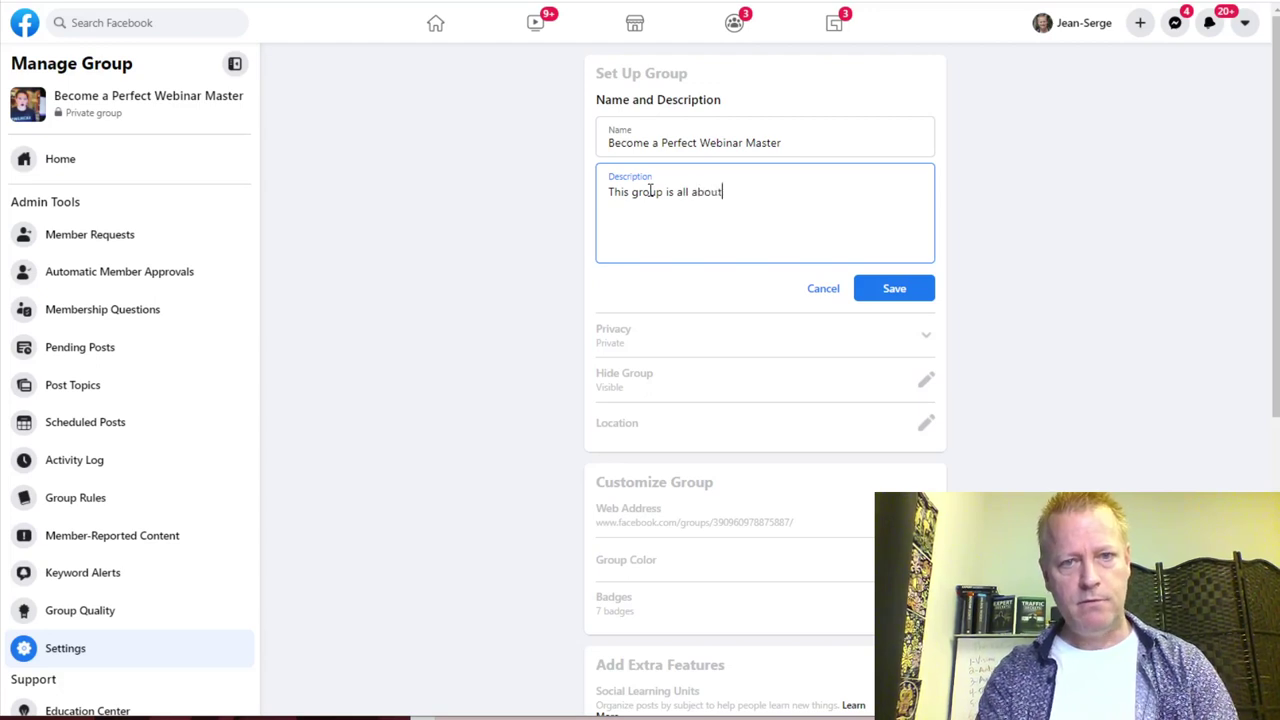
{"action": "type", "text": " being"}
{"action": "key", "text": "BackSpace"}
{"action": "key", "text": "BackSpace"}
{"action": "key", "text": "BackSpace"}
{"action": "type", "text": "i"}
Replace the whole draft description with "As the name implies this group is about becoming a master"
{"action": "key", "text": "ctrl+a"}
{"action": "type", "text": "As"}
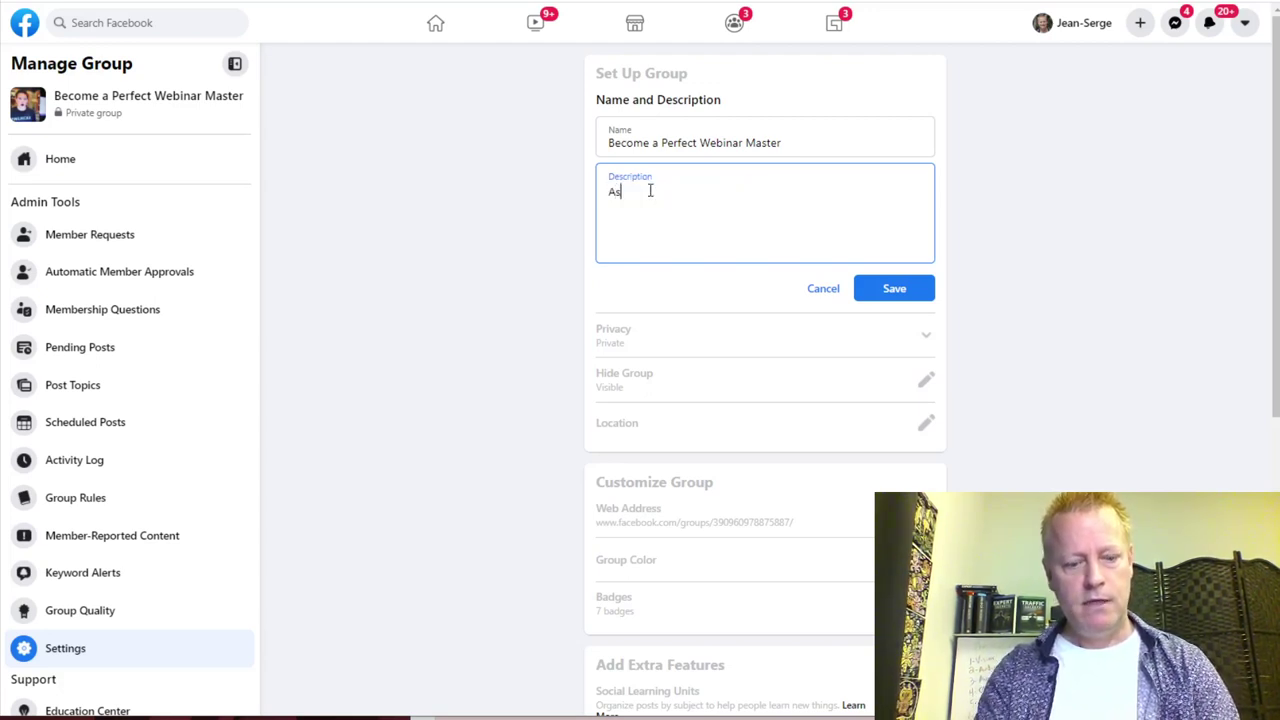
{"action": "type", "text": " the name impli"}
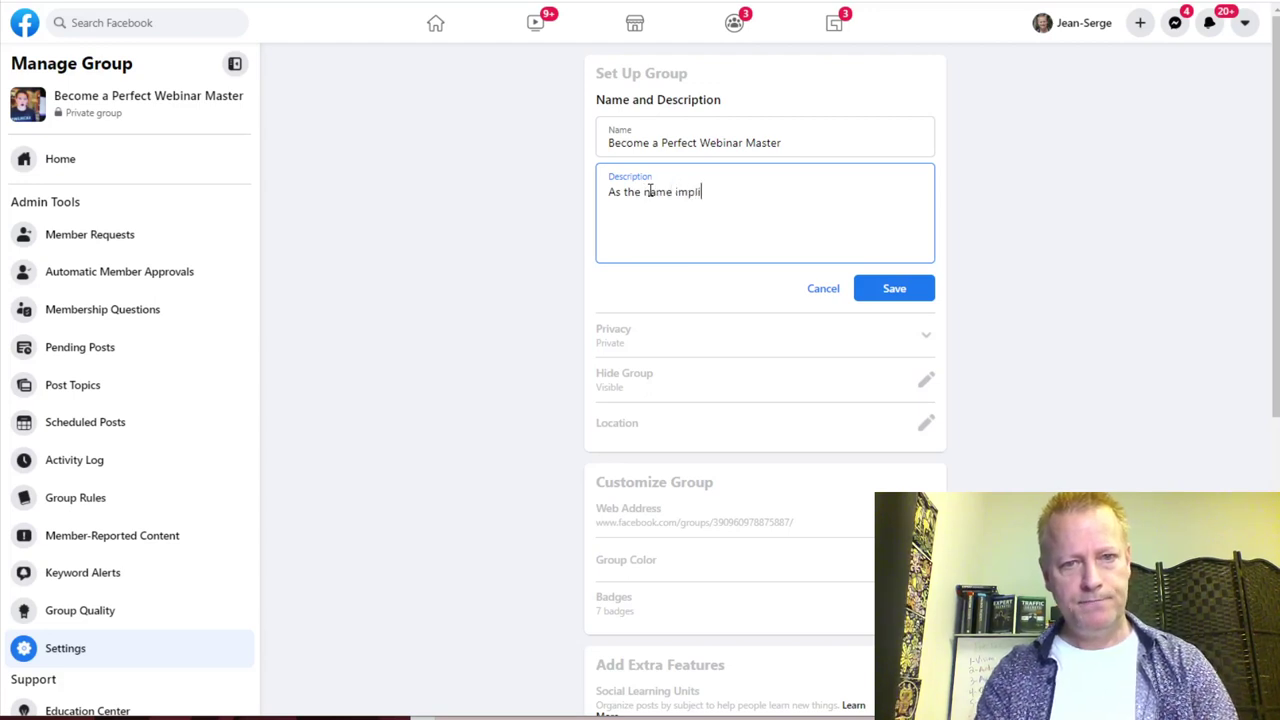
{"action": "type", "text": "es this group"}
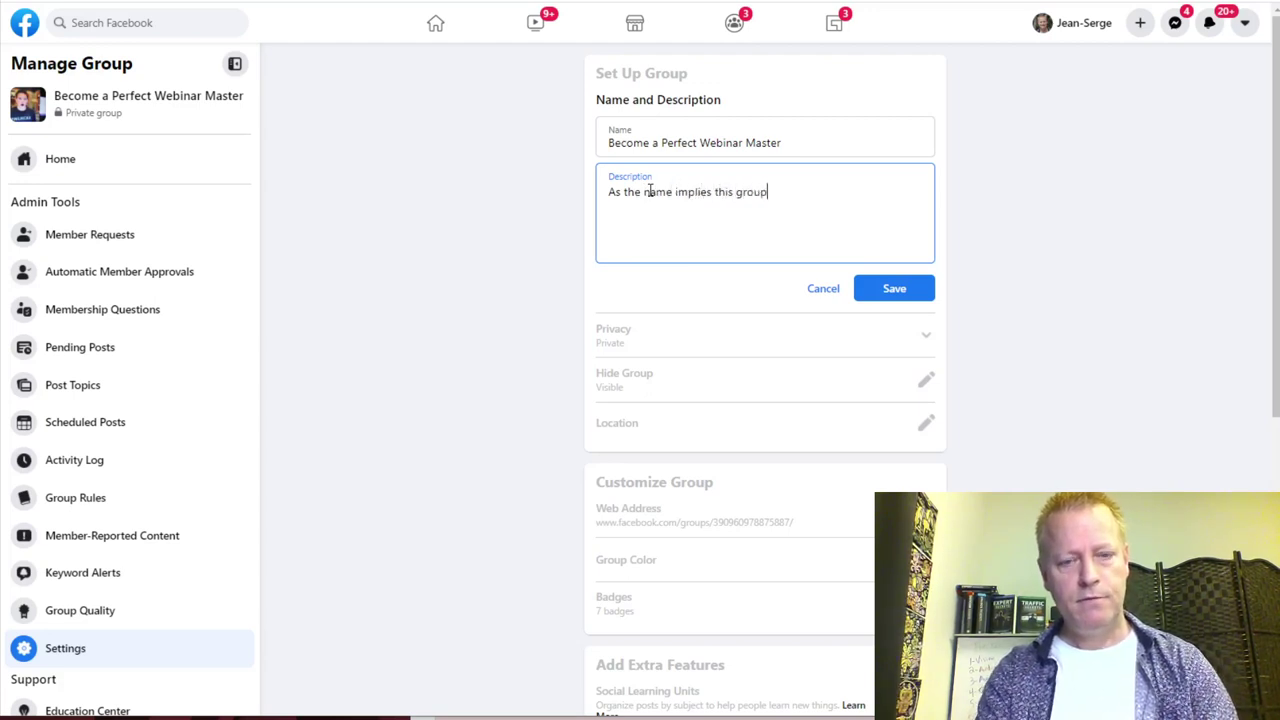
{"action": "type", "text": " is about become"}
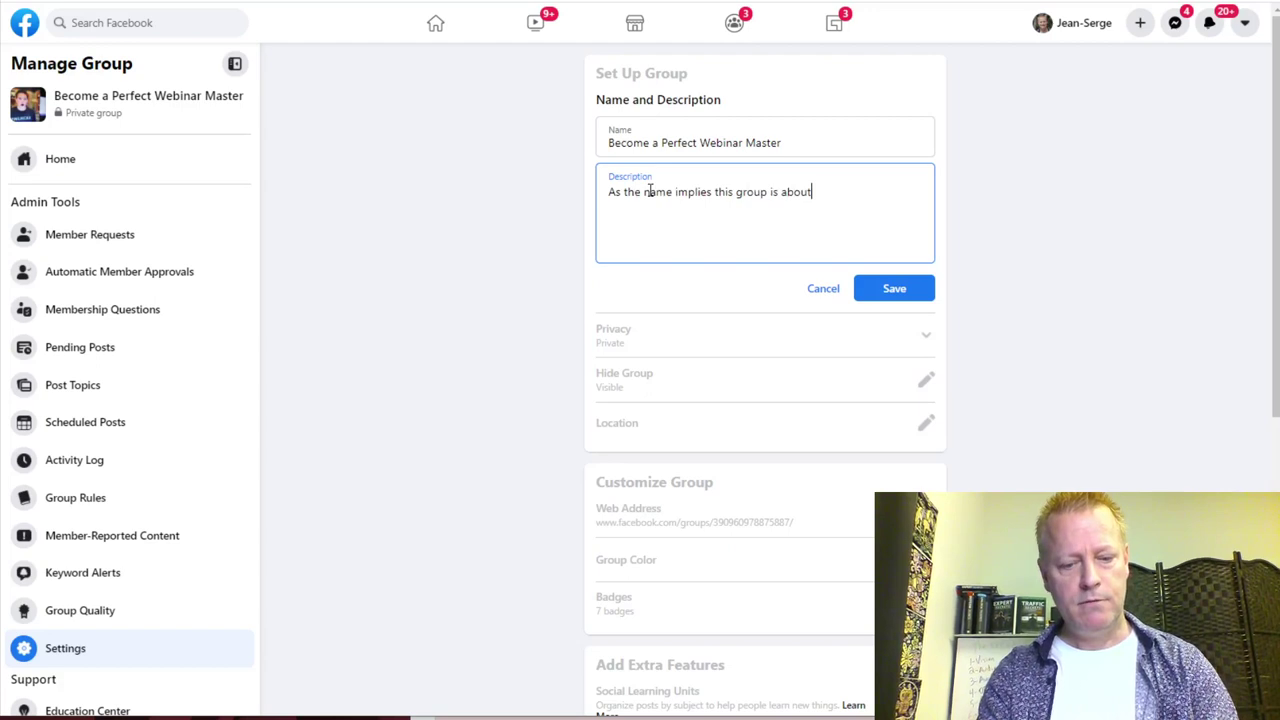
{"action": "key", "text": "BackSpace"}
{"action": "key", "text": "BackSpace"}
{"action": "type", "text": "ming a master"}
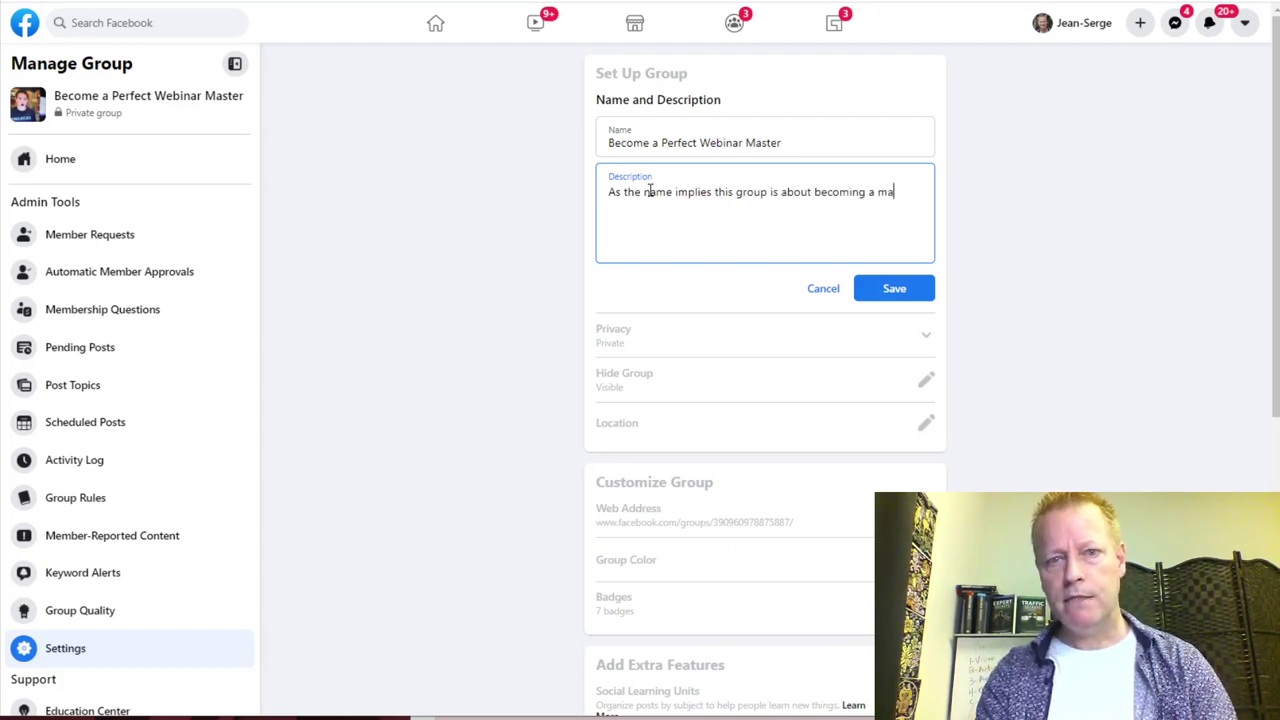